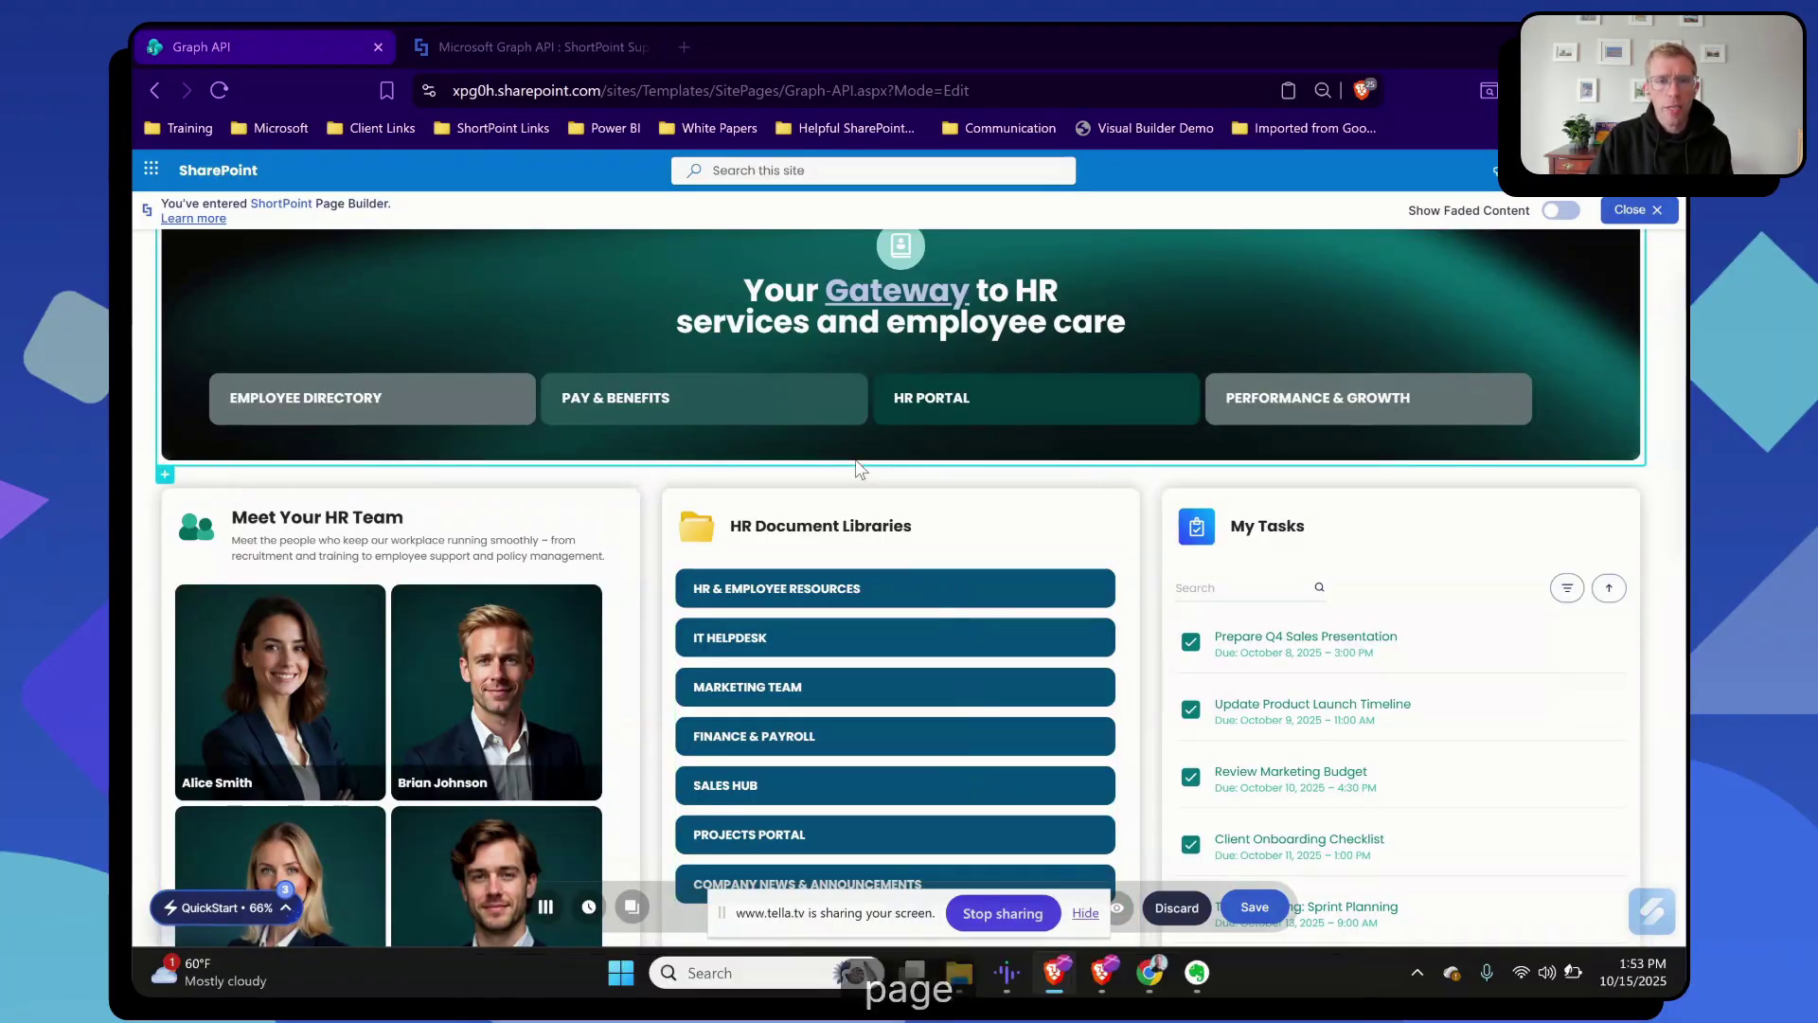
Scroll back up the HR page, which is still in Live Mode editing.
{"action": "scroll", "coordinate": [859, 468], "scroll_direction": "up", "scroll_amount": 1}
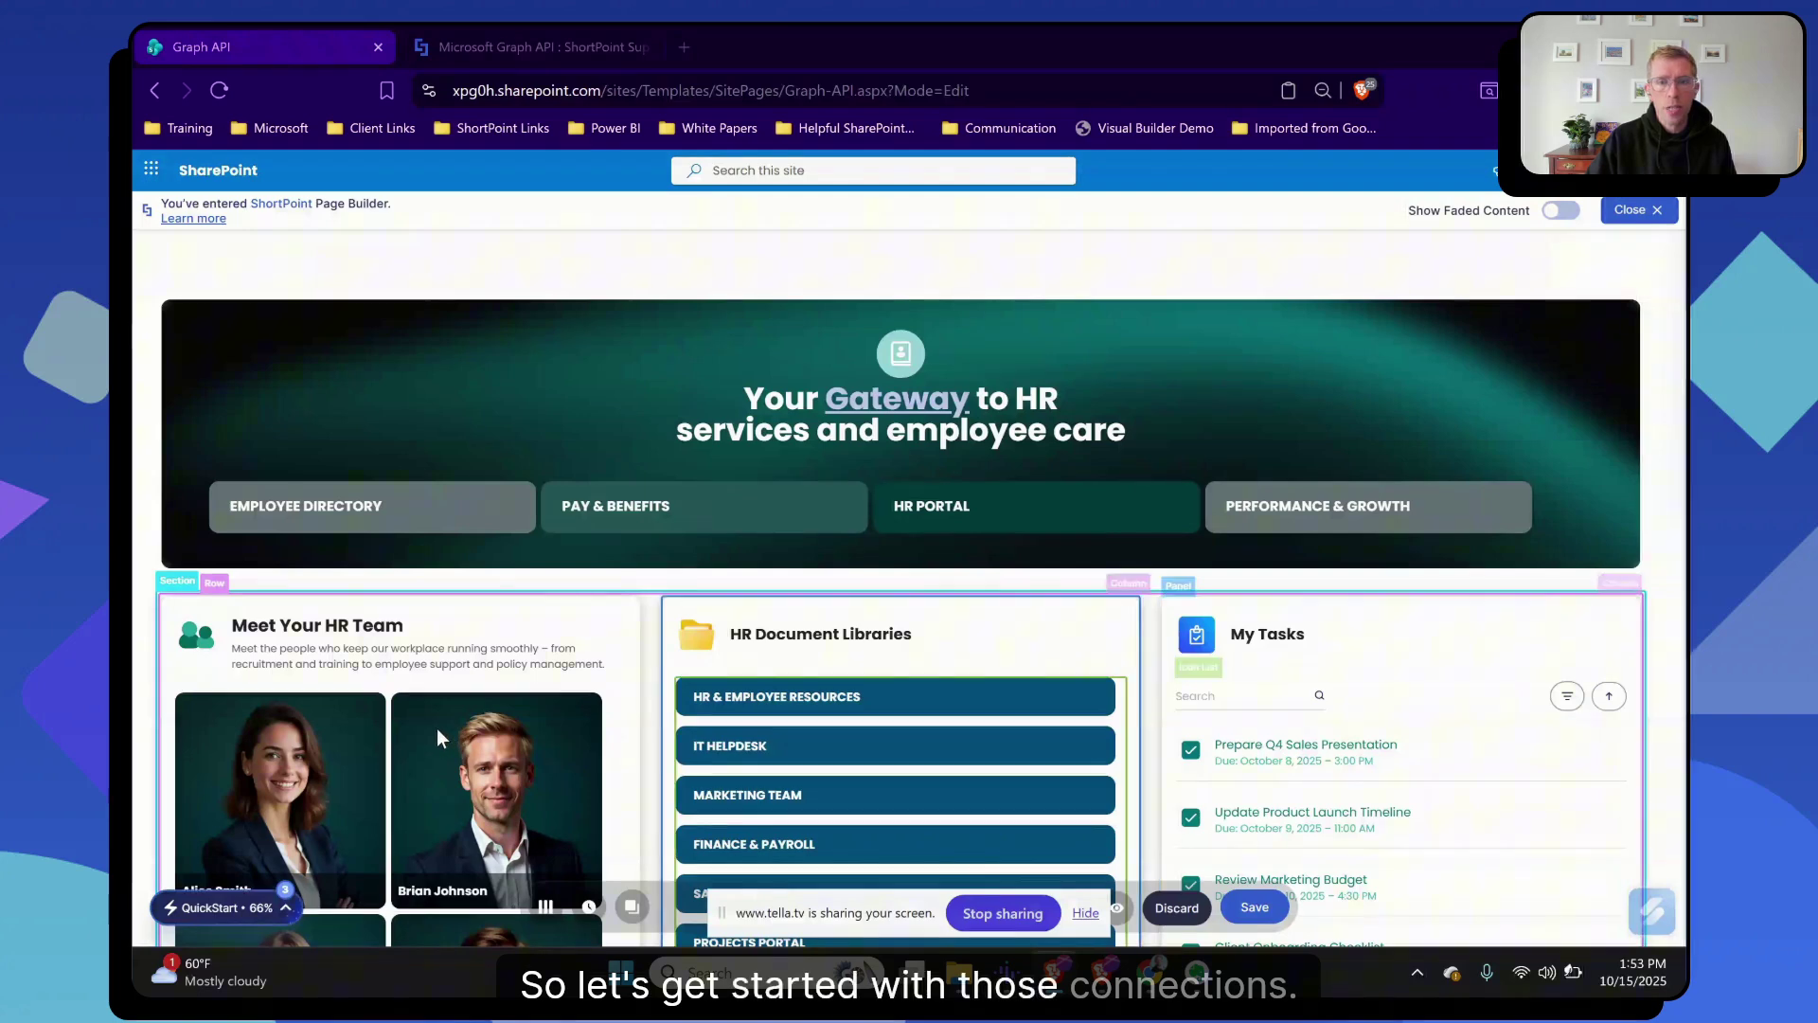
Switch to Grid Mode, review the HR team Tiles items, and view its Connect data sources.
{"action": "left_click", "coordinate": [547, 909]}
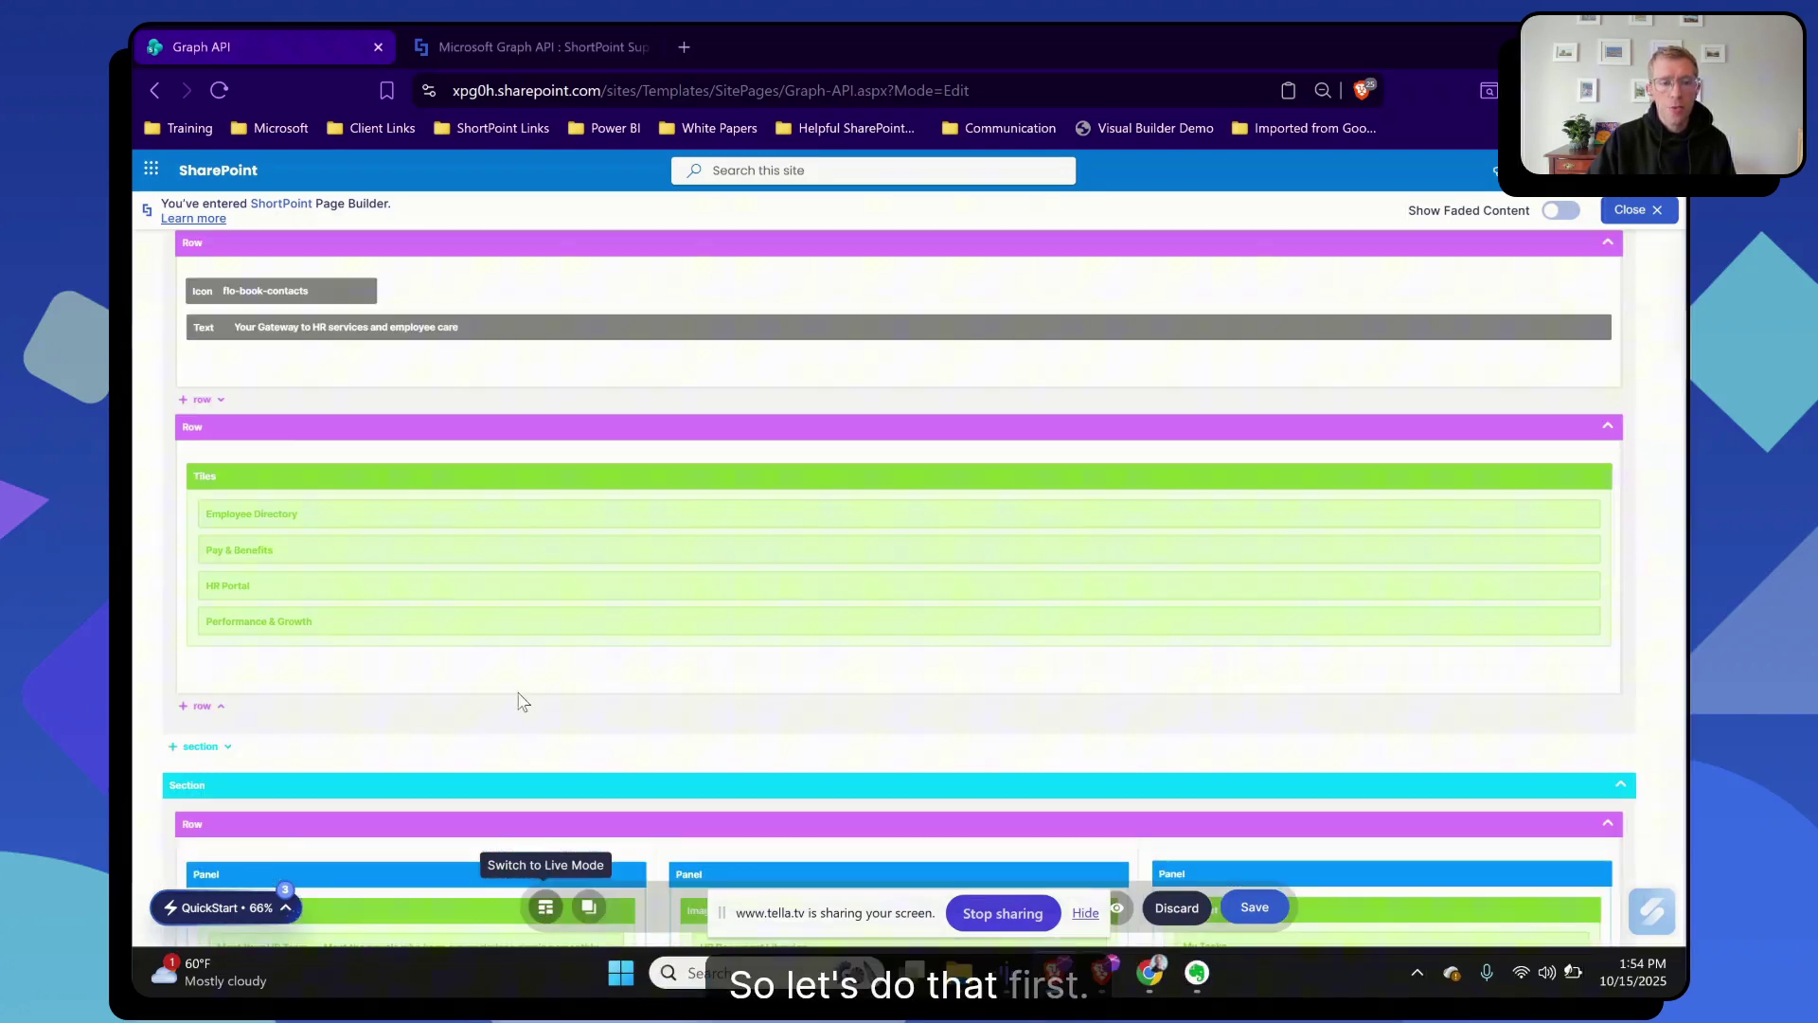
{"action": "scroll", "coordinate": [516, 698], "scroll_direction": "down", "scroll_amount": 3}
{"action": "scroll", "coordinate": [519, 691], "scroll_direction": "down", "scroll_amount": 1}
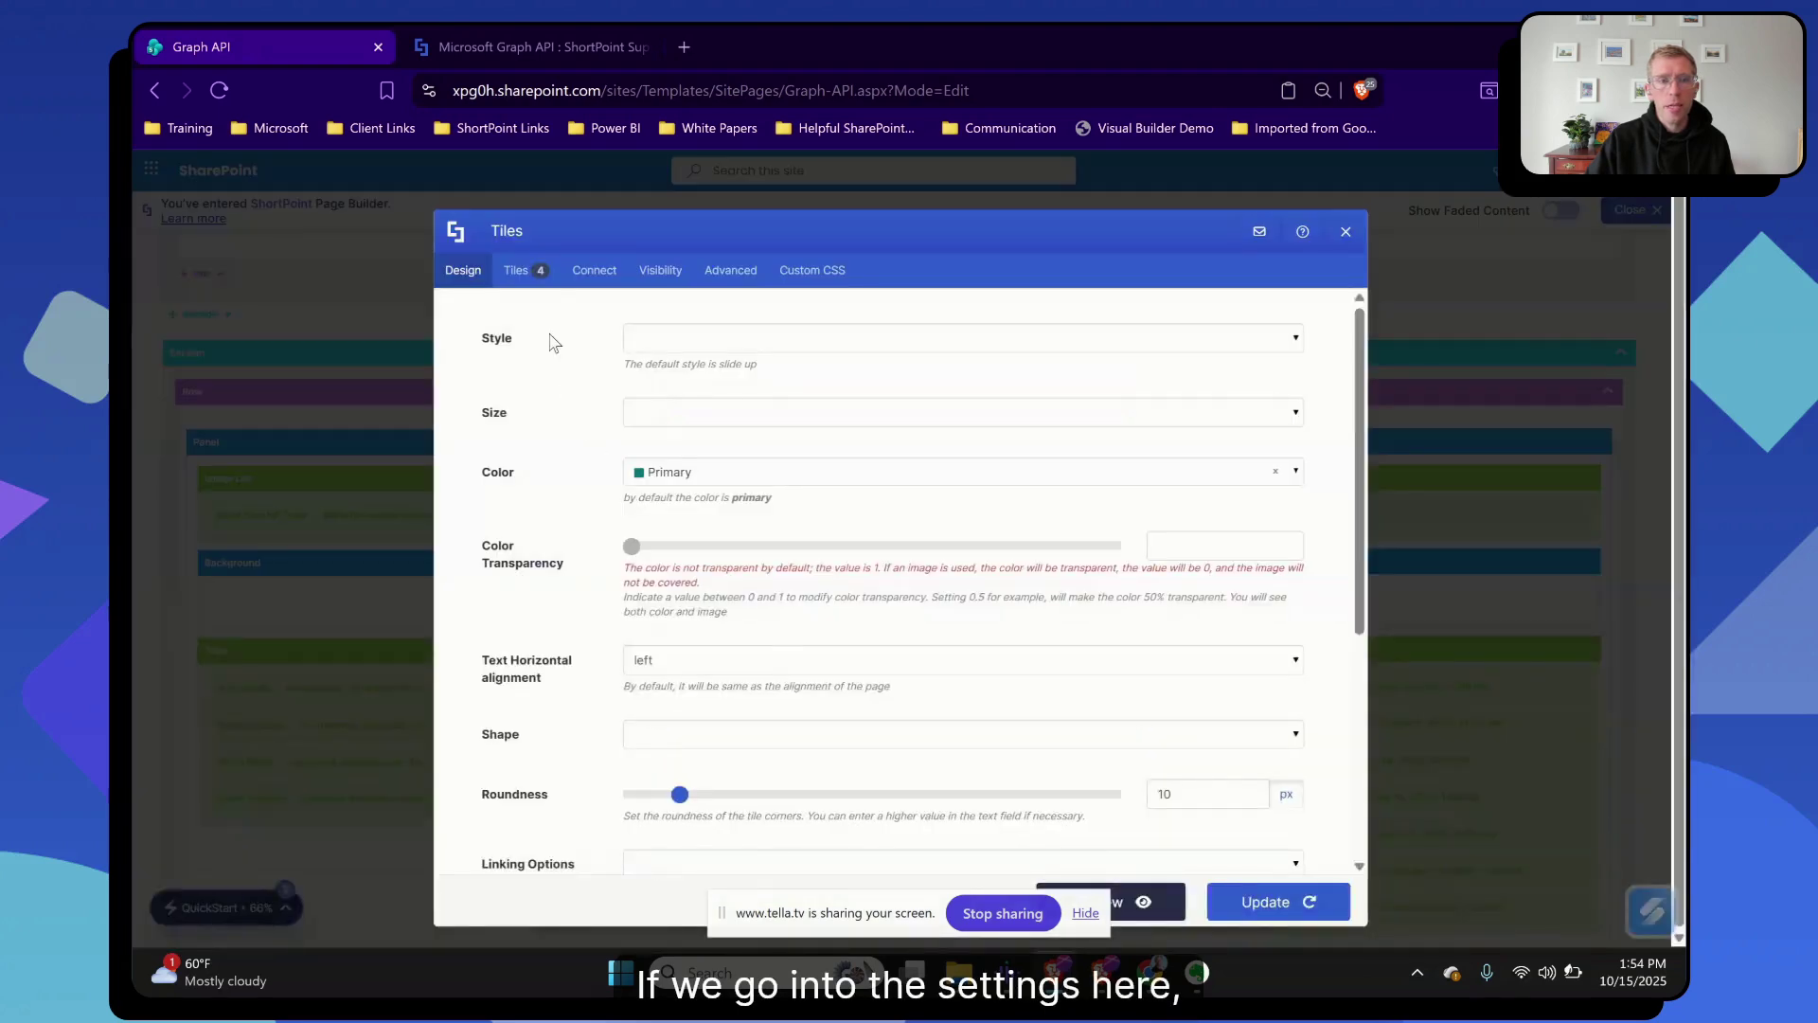
{"action": "left_click", "coordinate": [533, 274]}
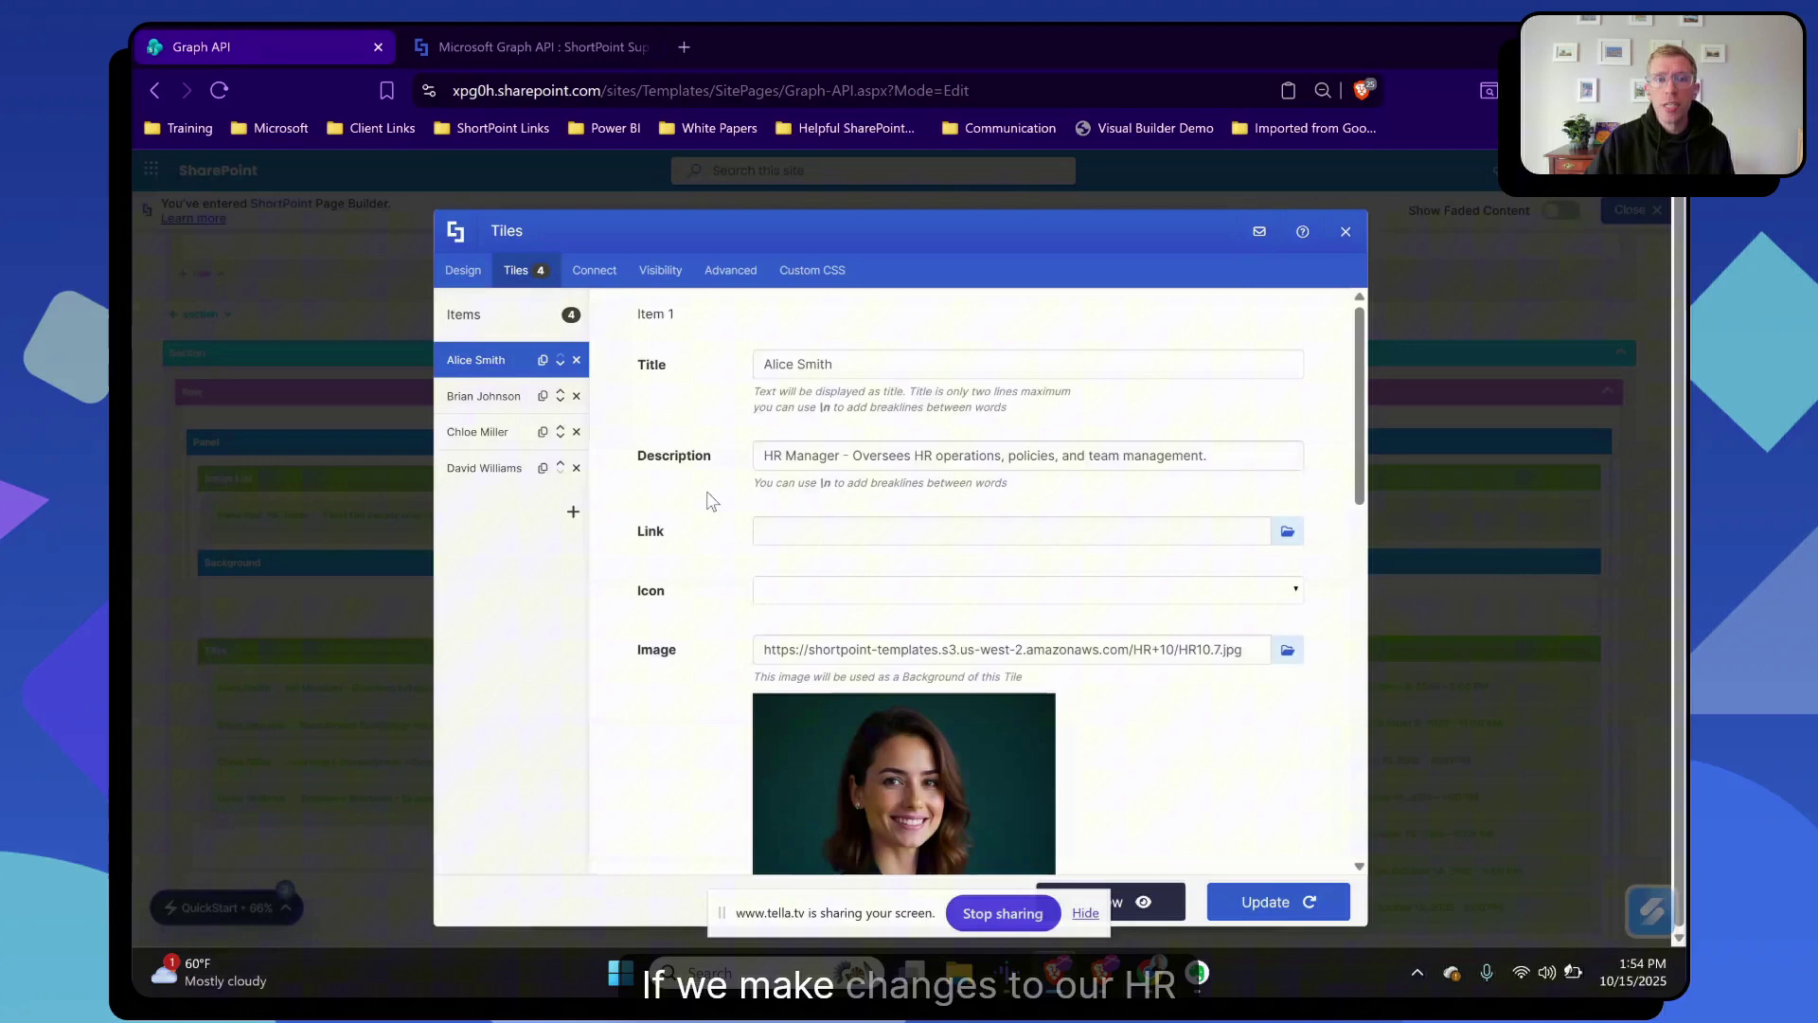
{"action": "left_click", "coordinate": [594, 271]}
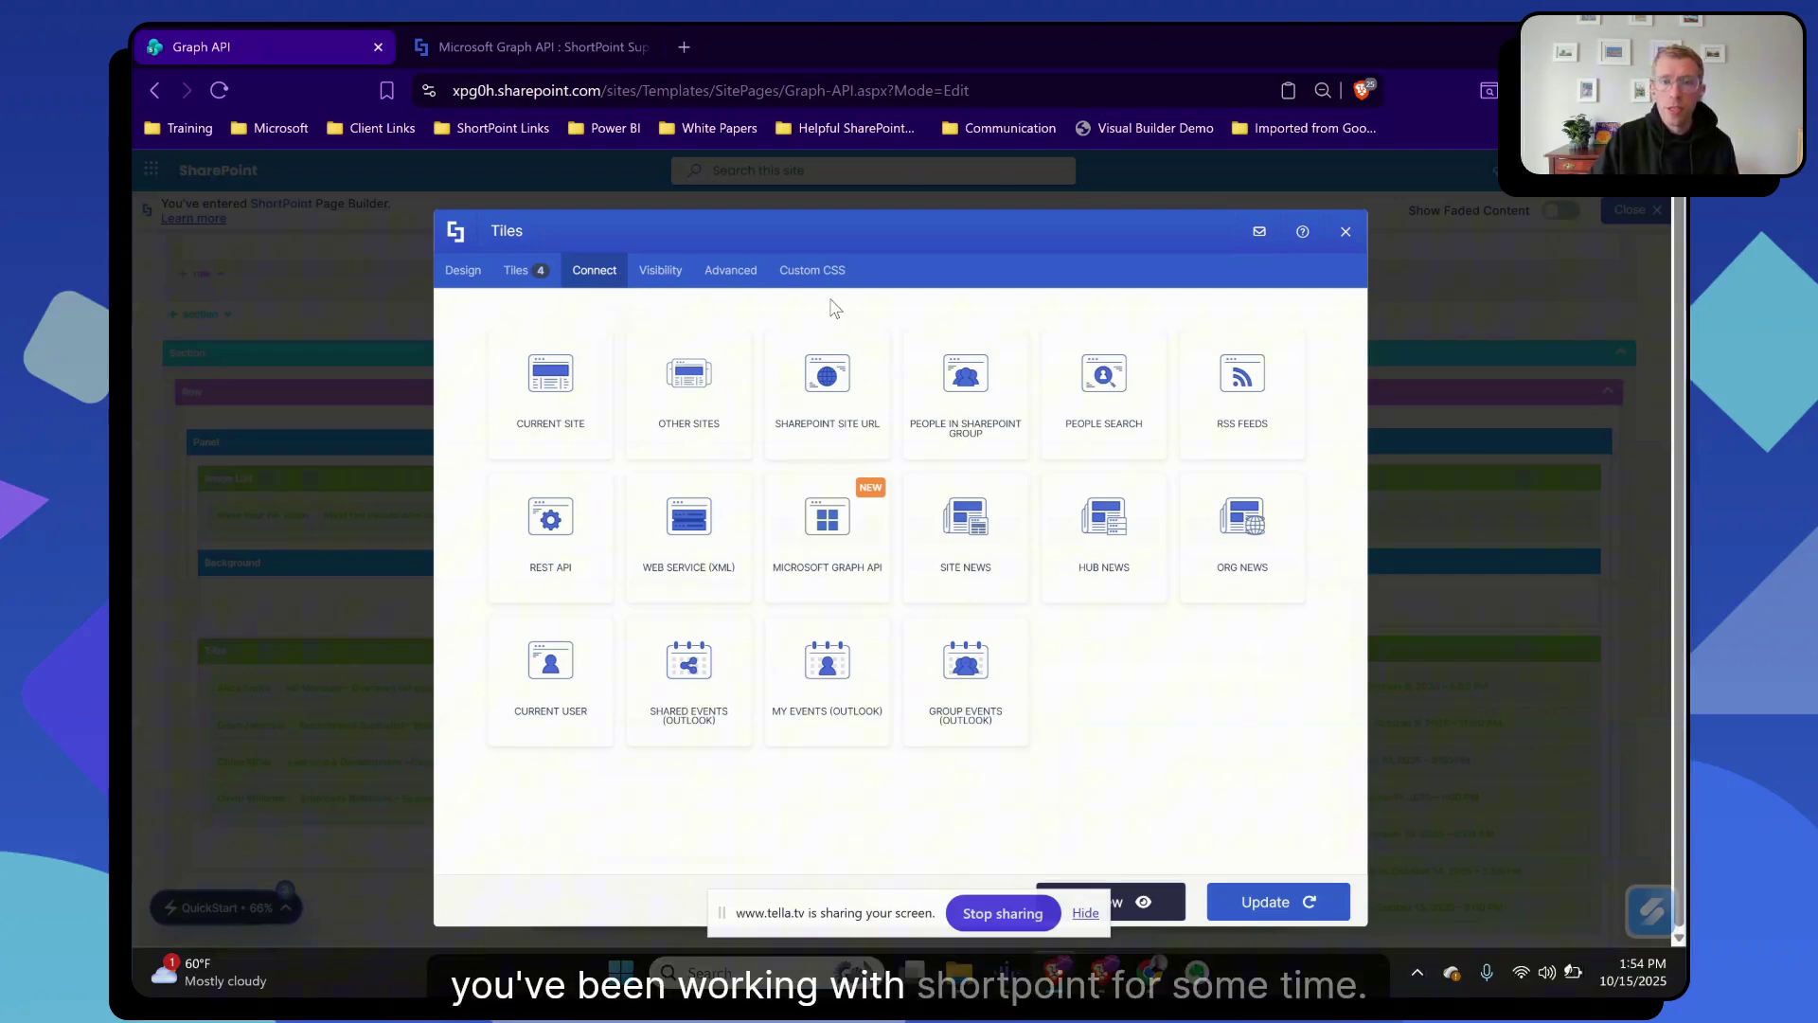
Pick Microsoft Graph API as the tiles' source and narrow its query catalogue to Users.
{"action": "left_click", "coordinate": [861, 546]}
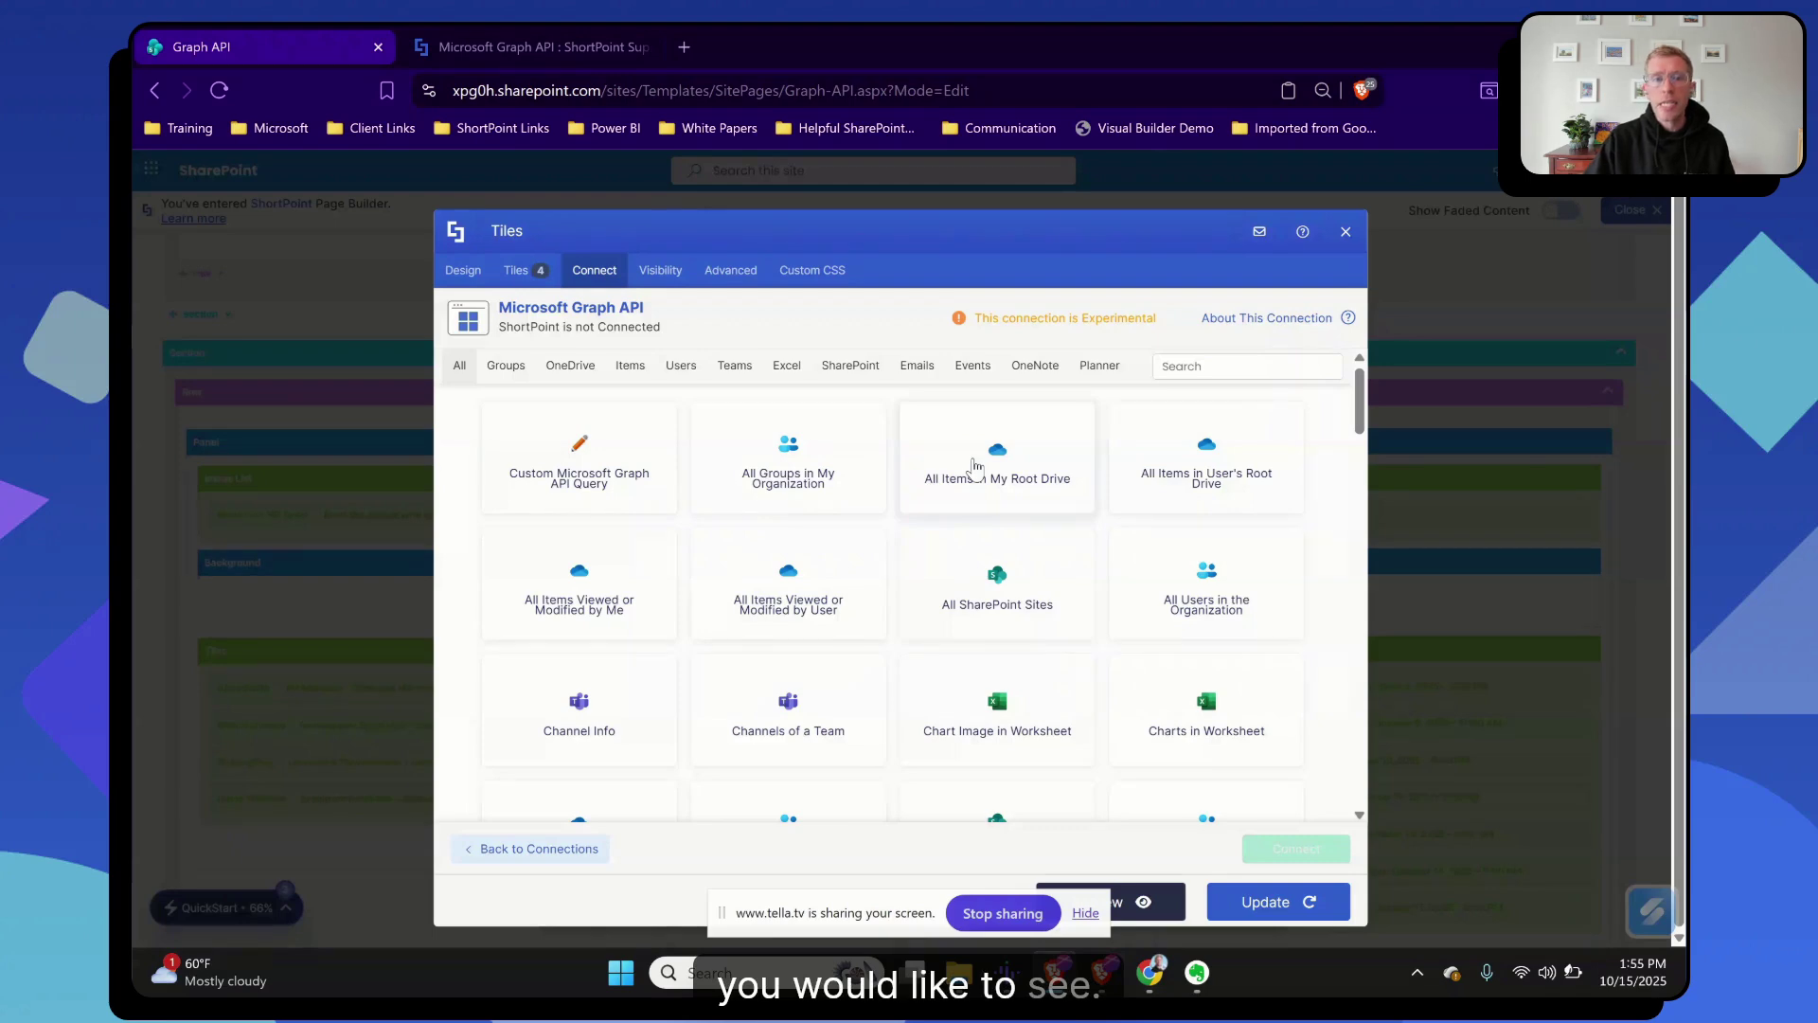
{"action": "left_click", "coordinate": [682, 367]}
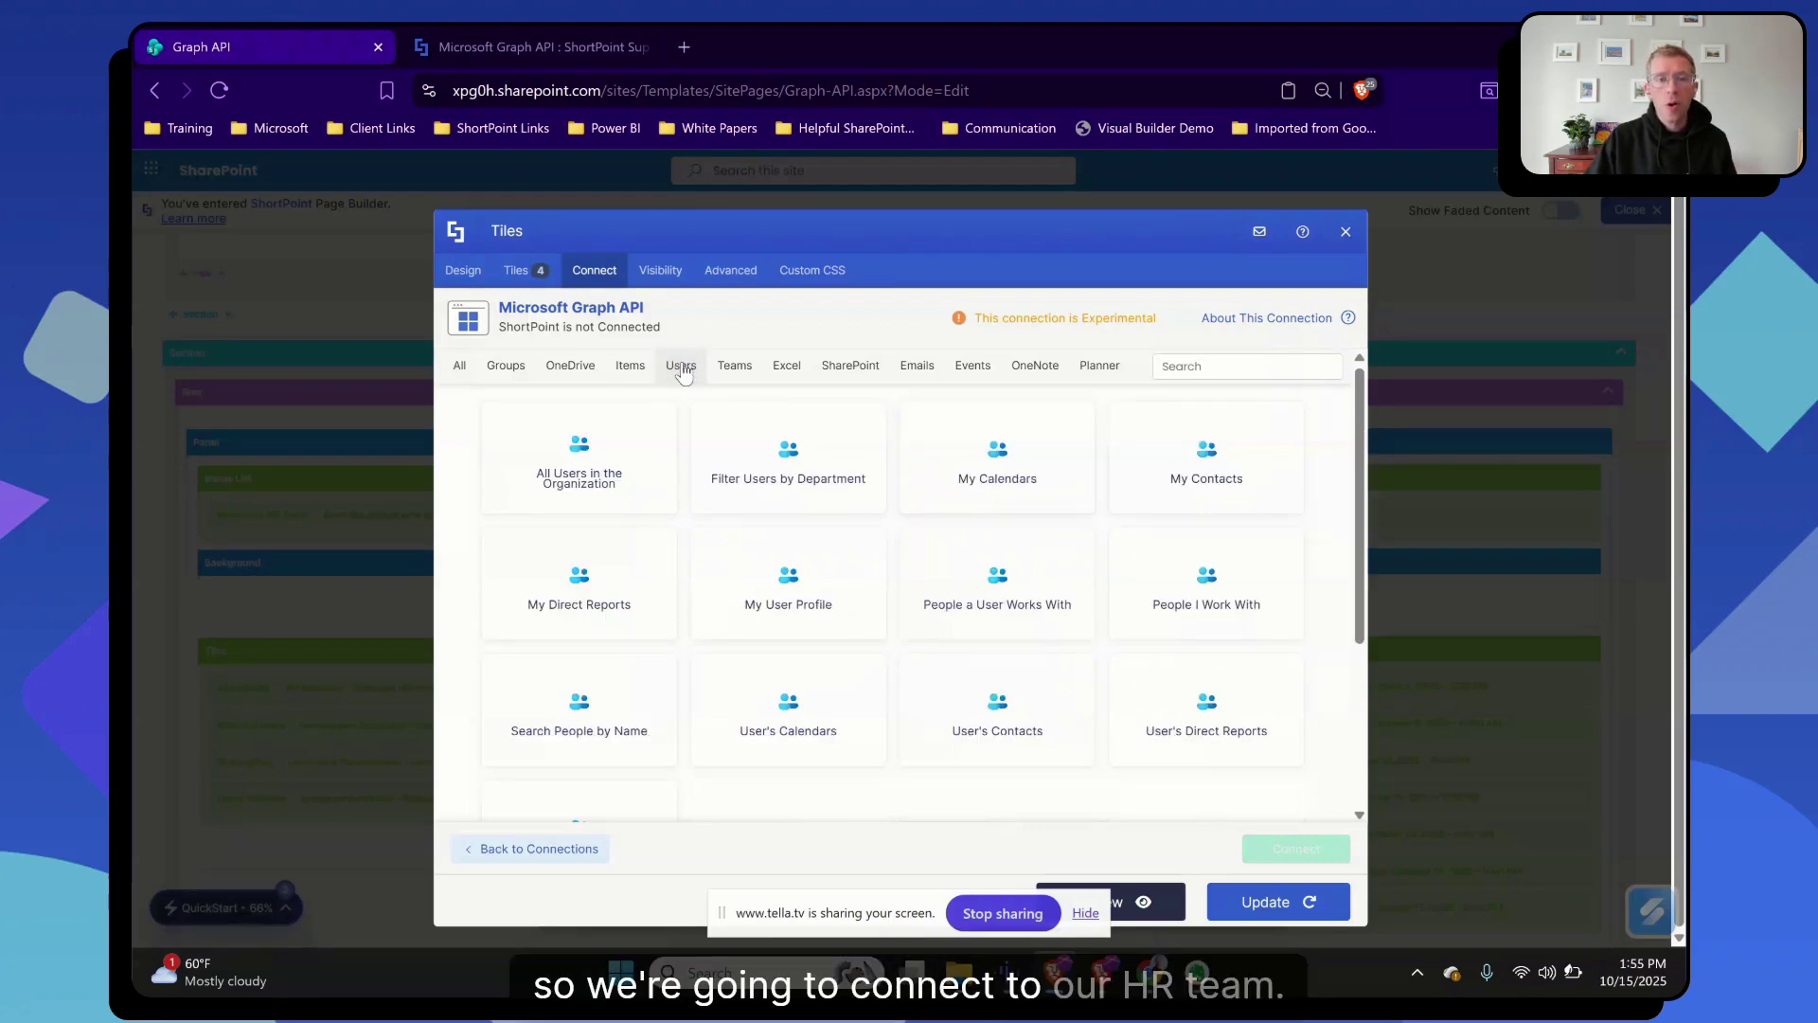
Run Filter Users by Department with Department 'HR', preview the results, and connect the tiles.
{"action": "left_click", "coordinate": [757, 445]}
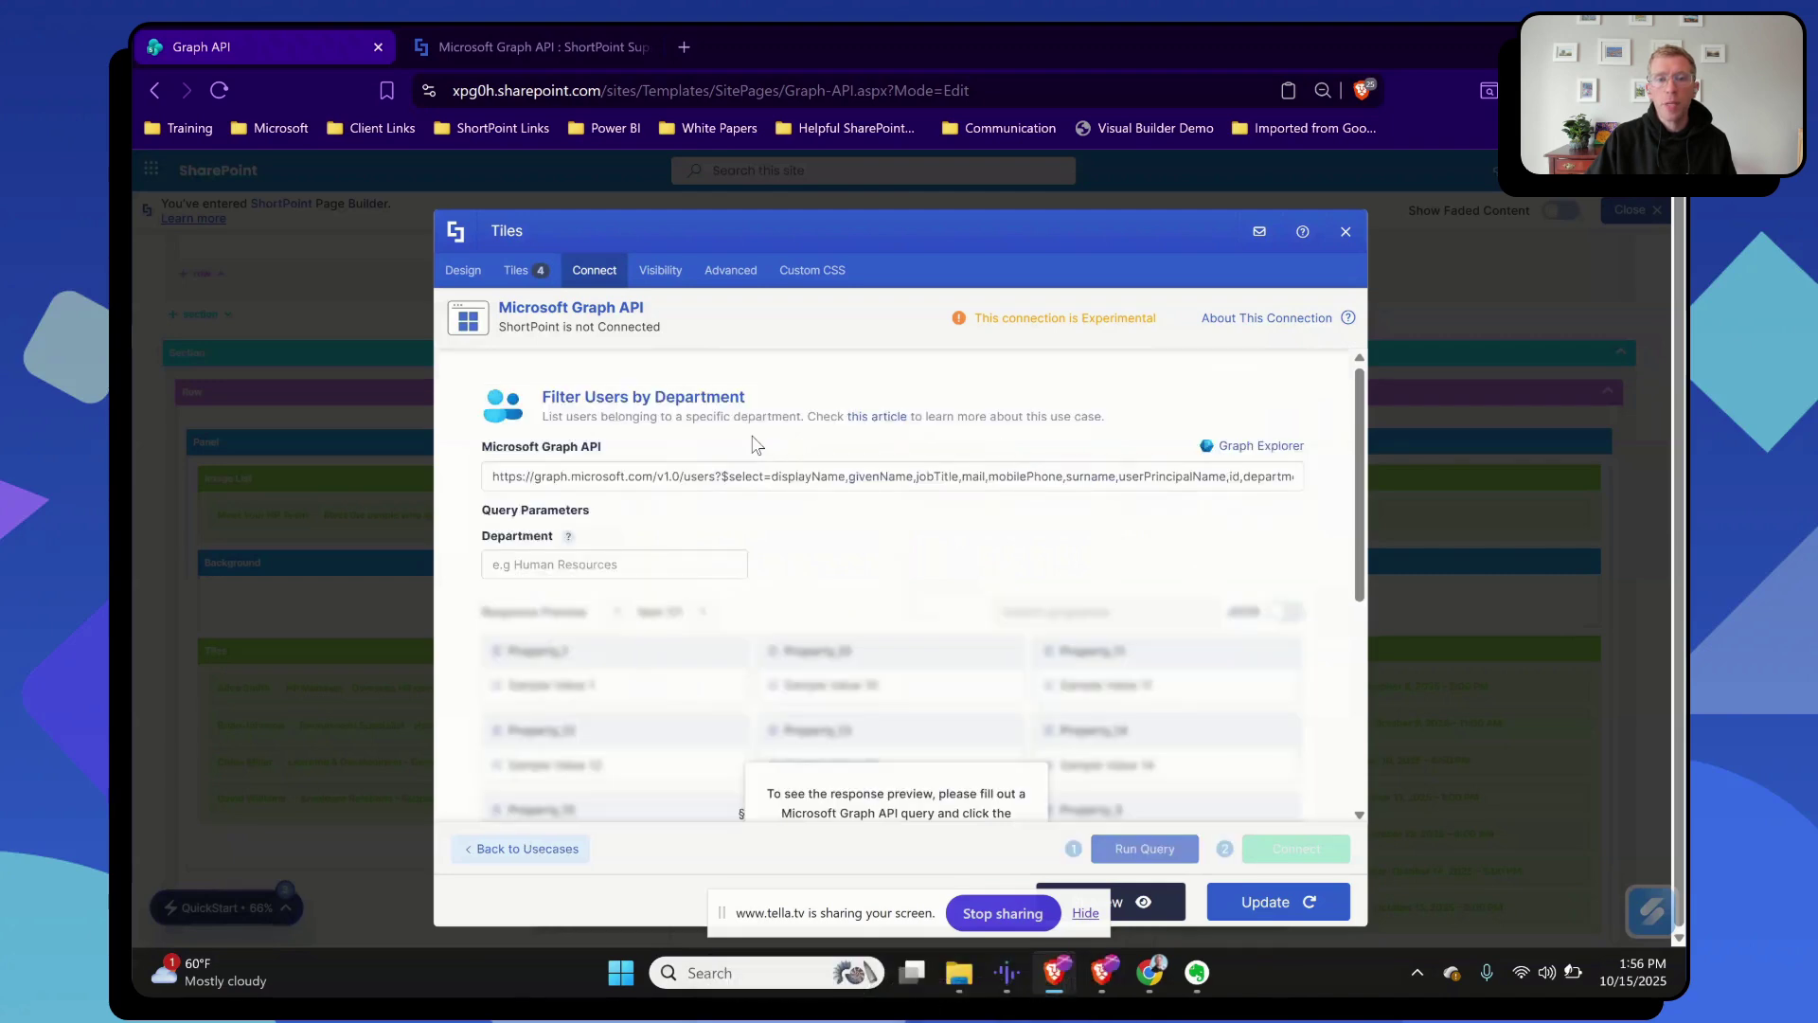
{"action": "left_click", "coordinate": [610, 565]}
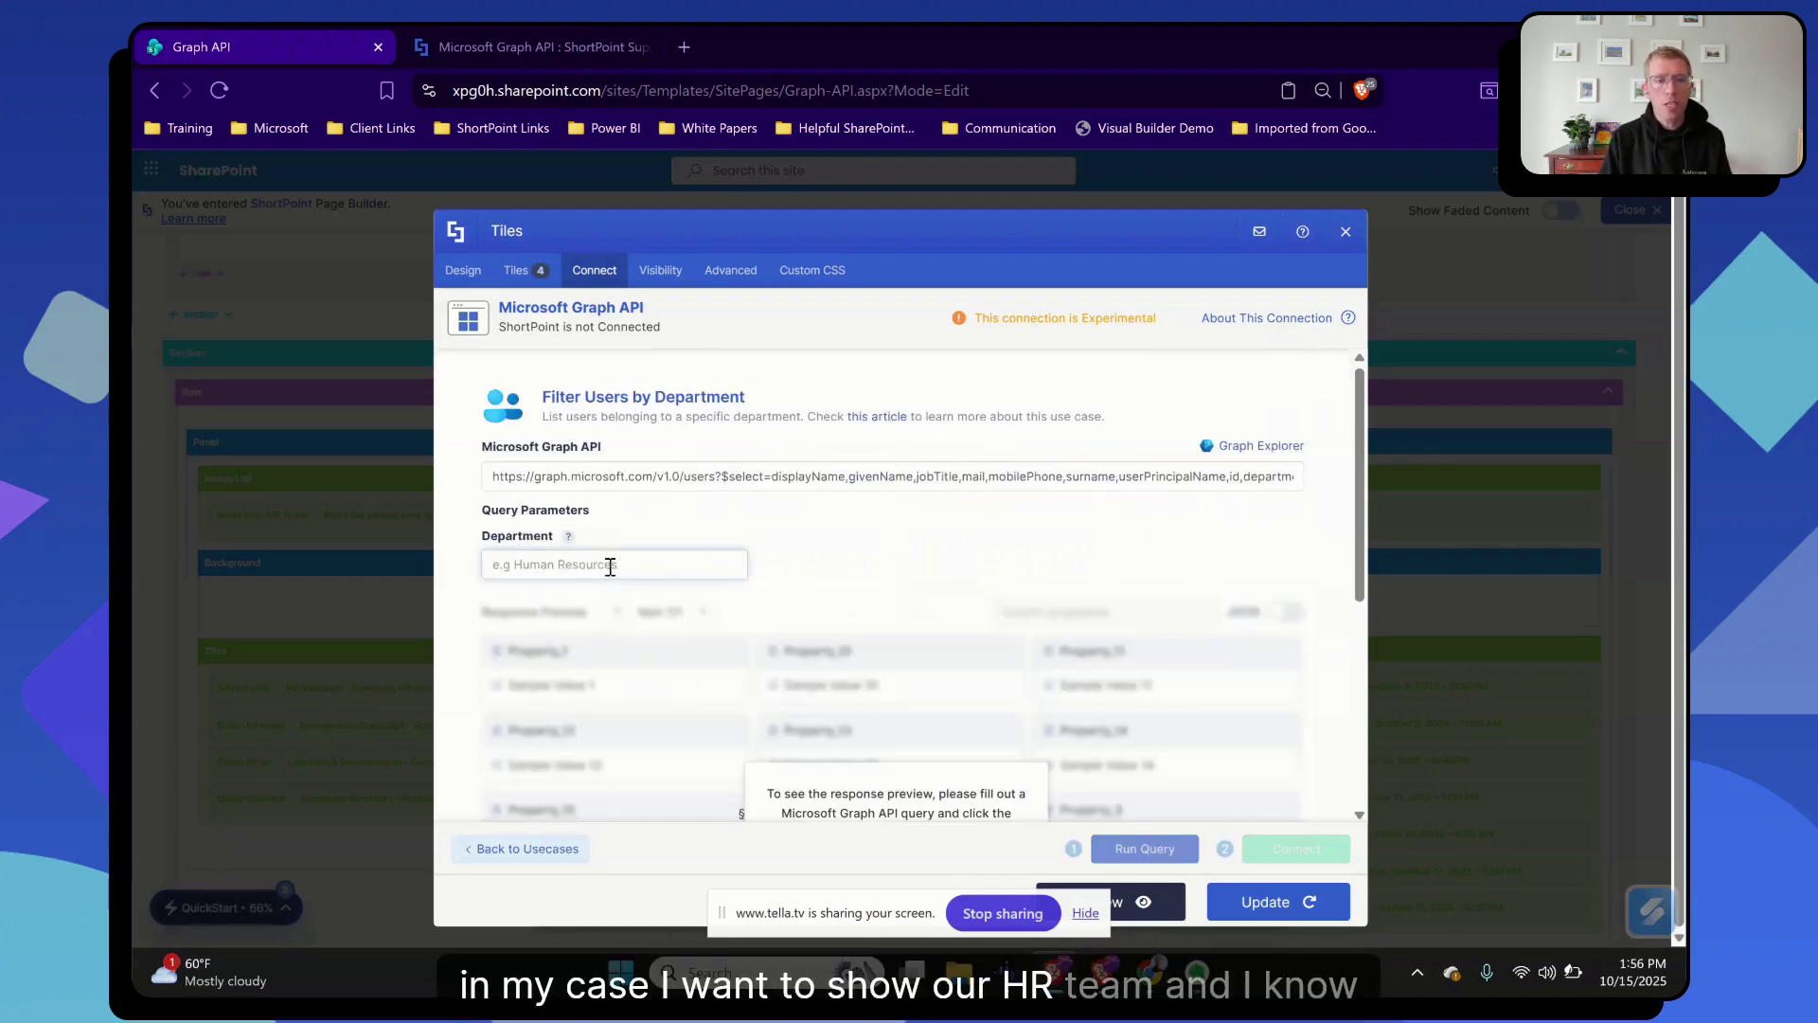
{"action": "type", "text": "H"}
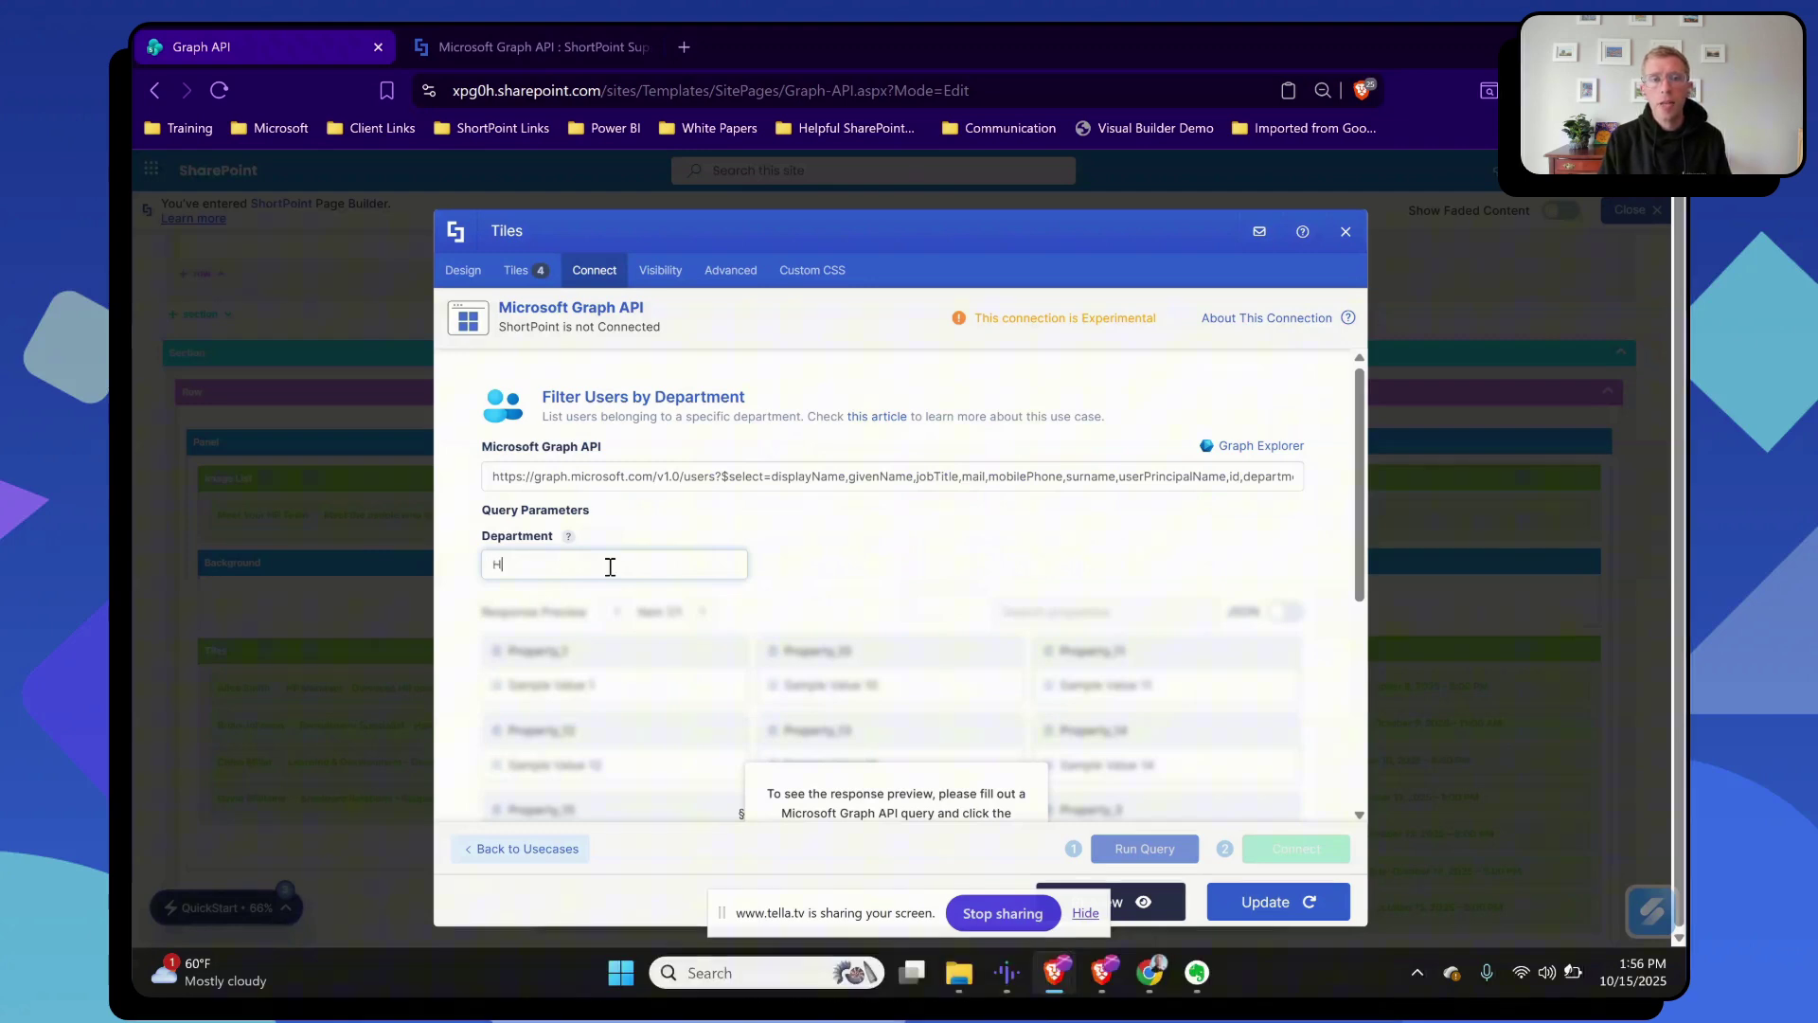
{"action": "type", "text": "R"}
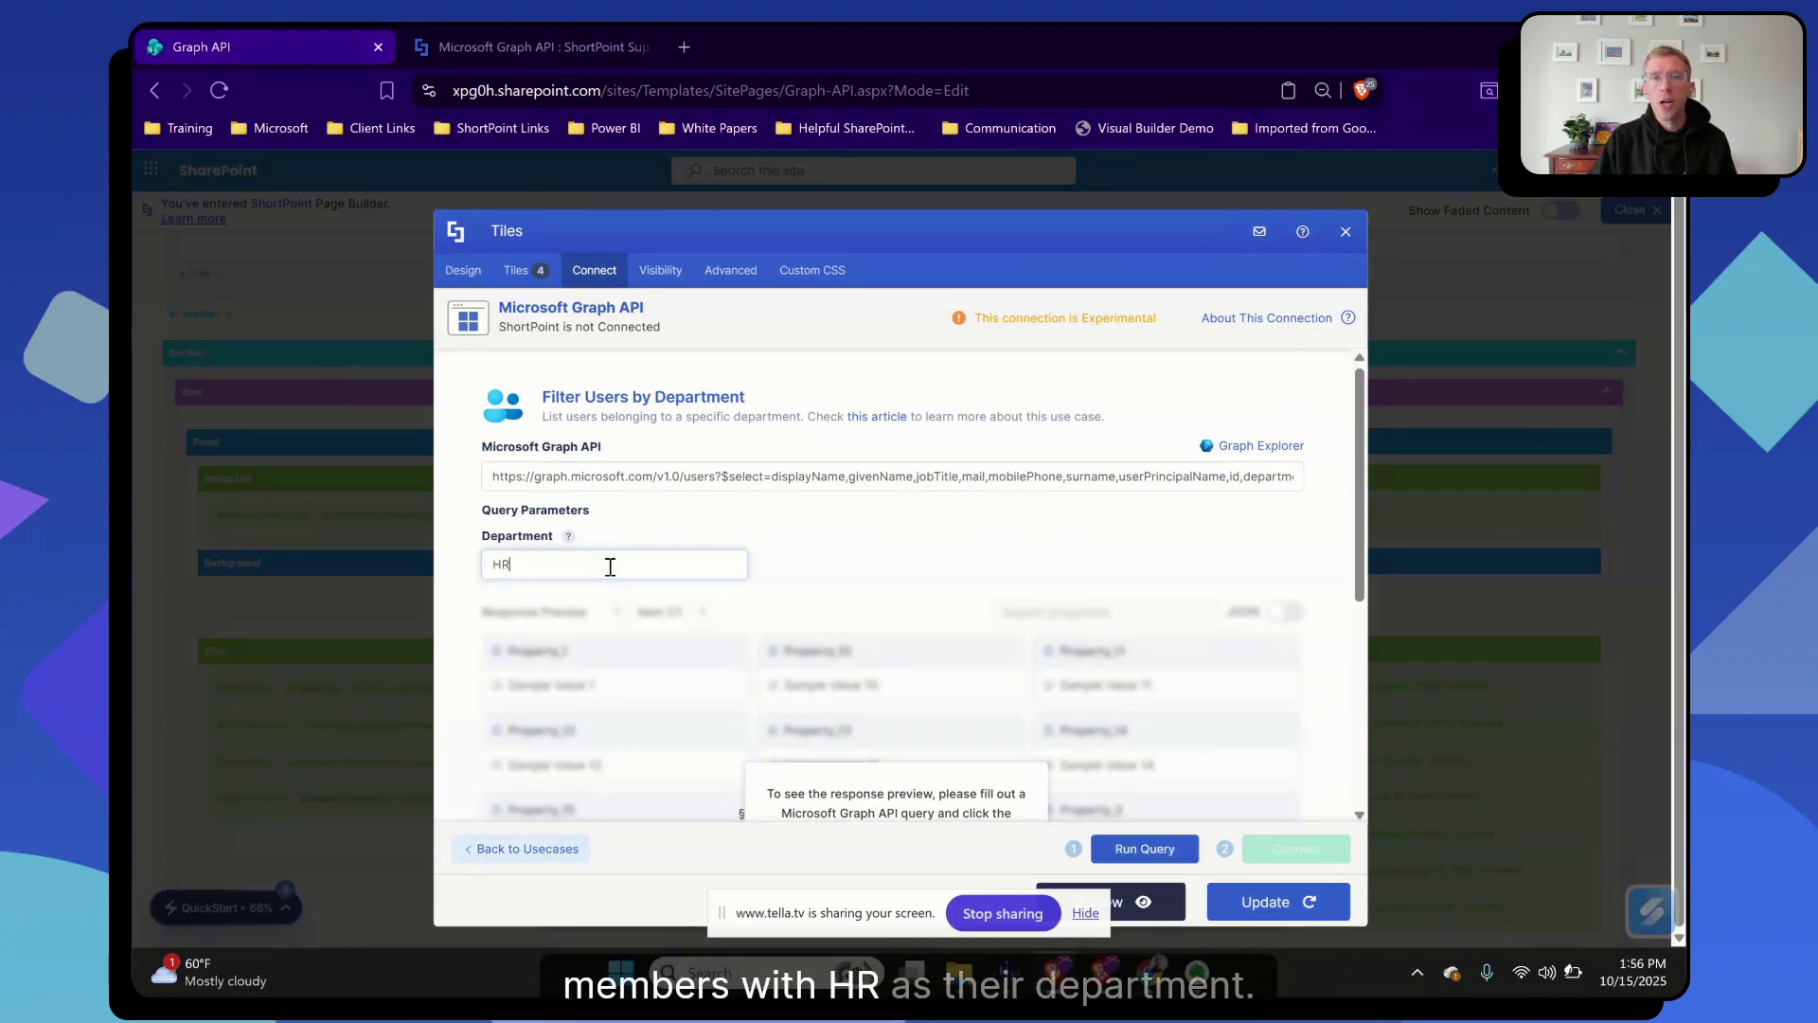
{"action": "left_click", "coordinate": [1133, 852]}
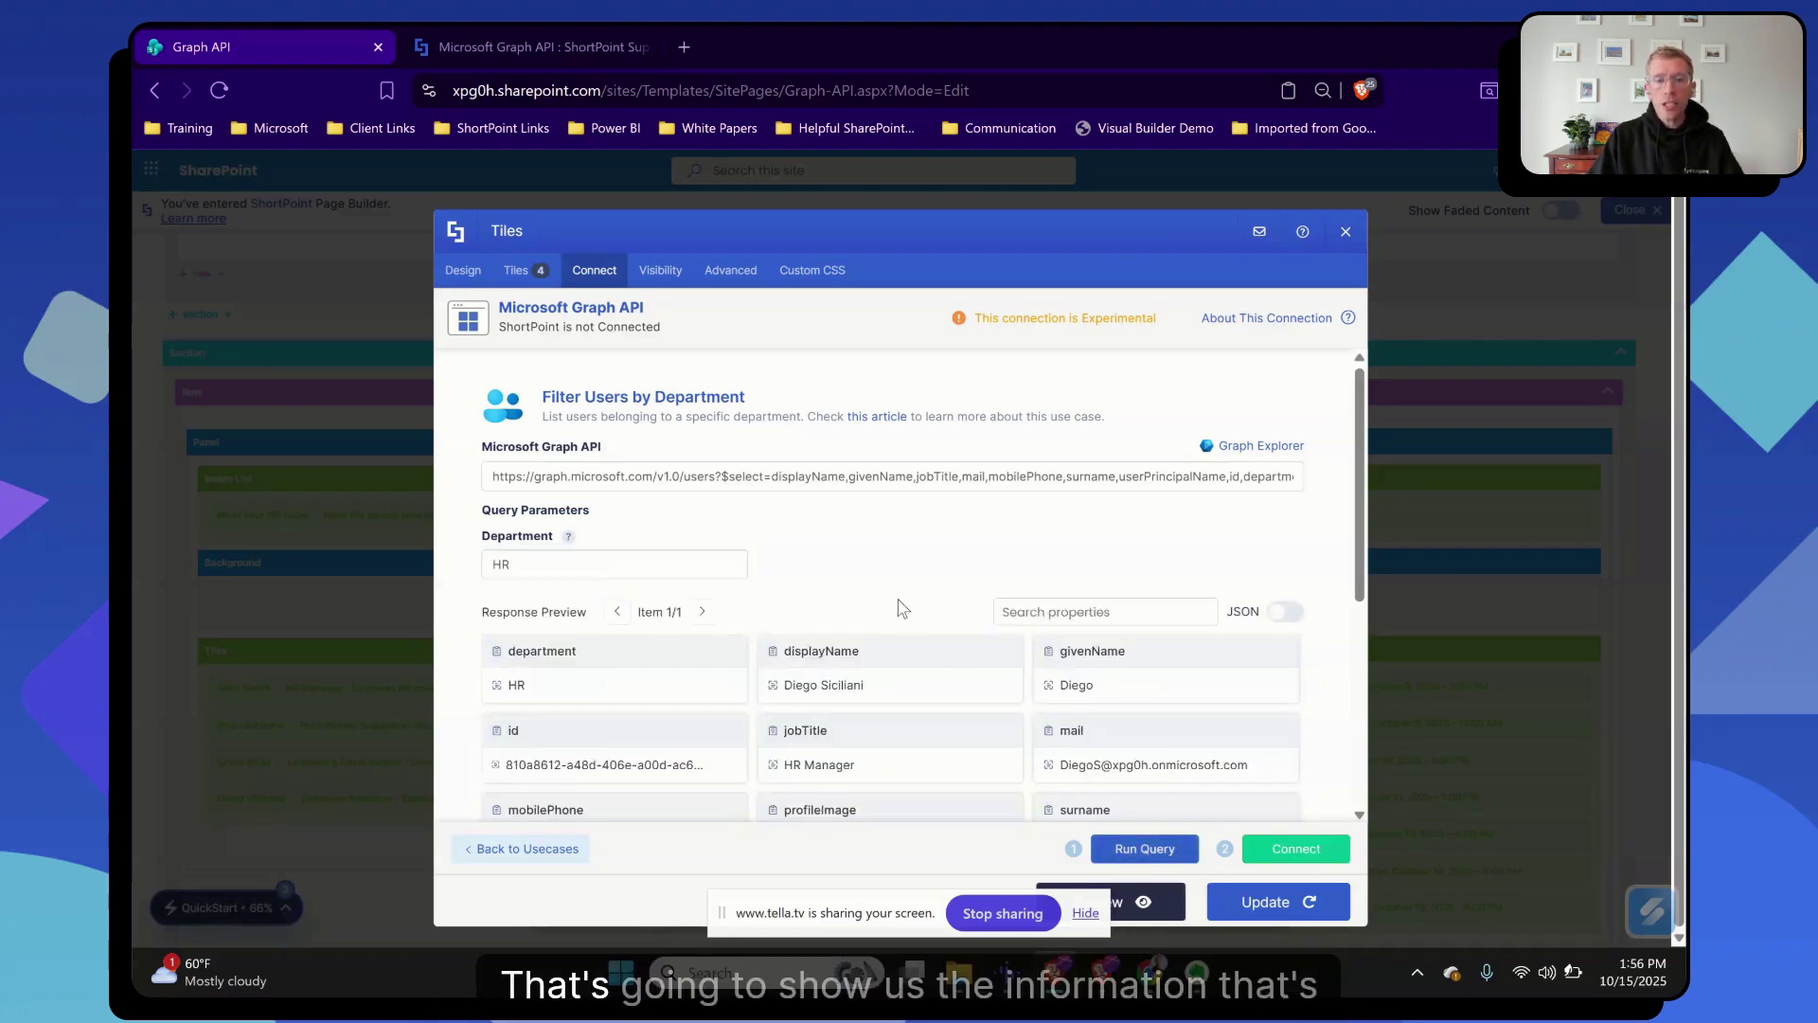
{"action": "scroll", "coordinate": [902, 609], "scroll_direction": "down", "scroll_amount": 2}
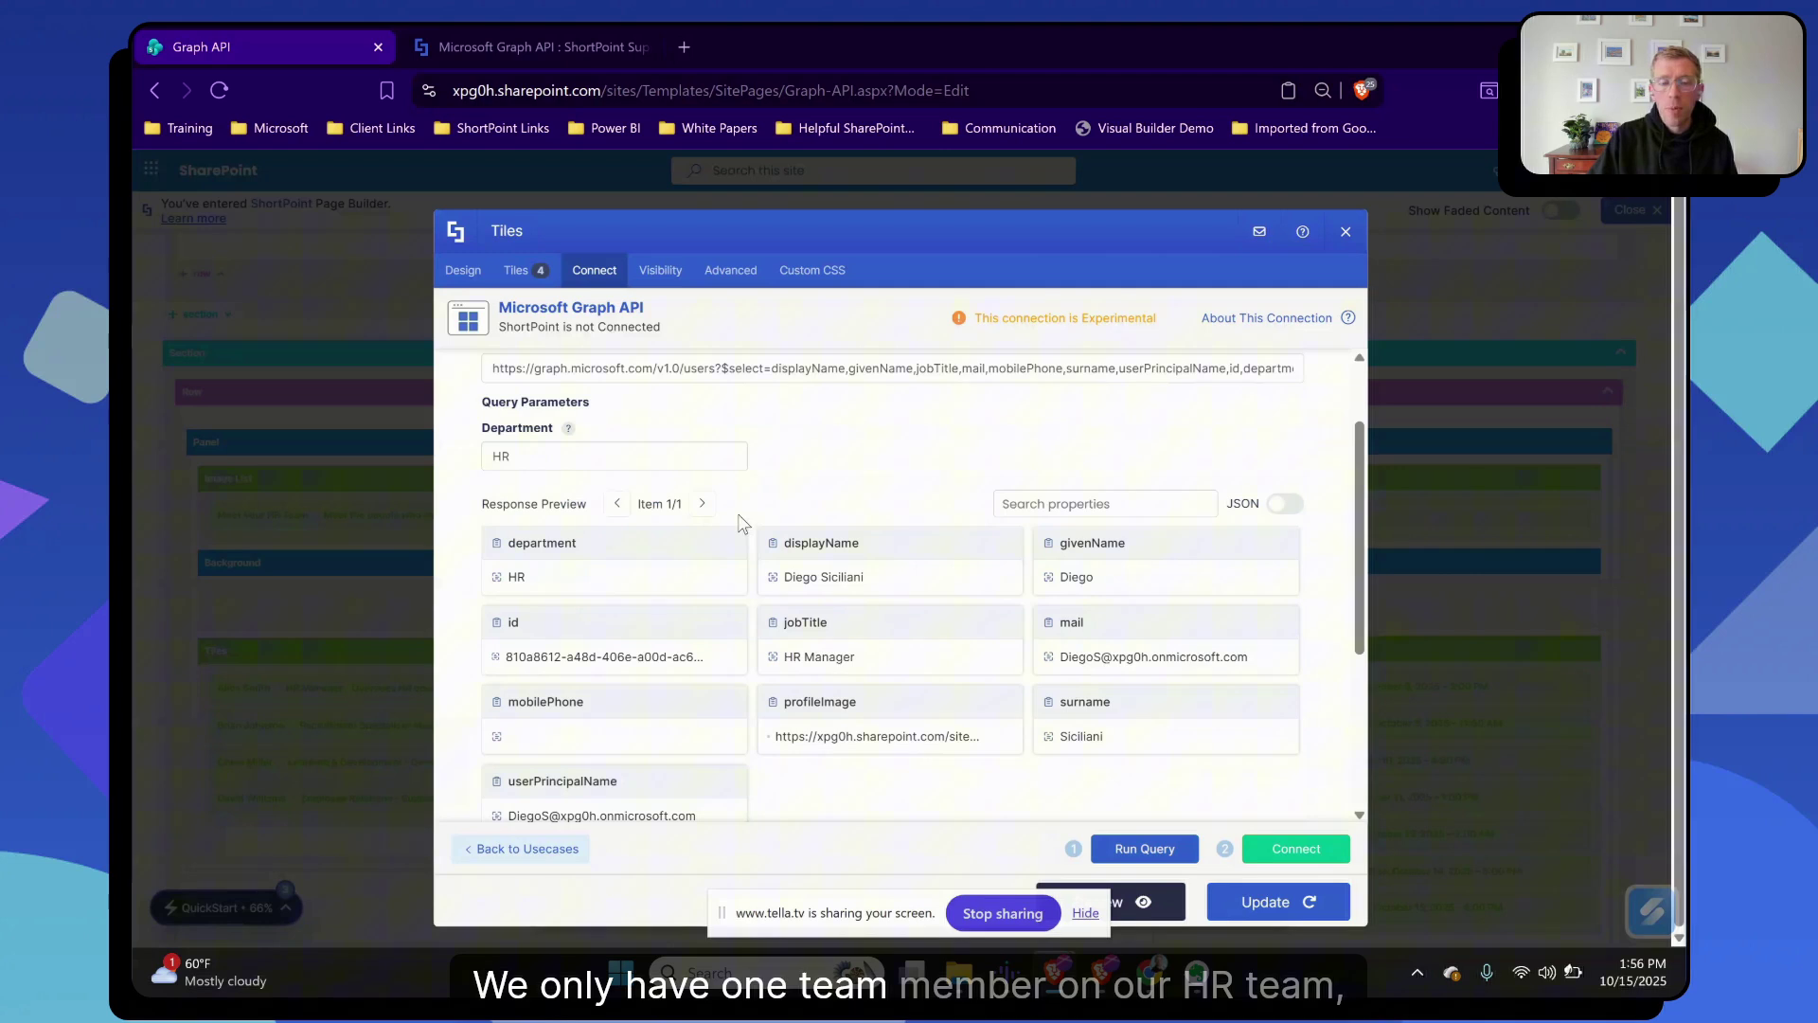
{"action": "left_click", "coordinate": [1297, 850]}
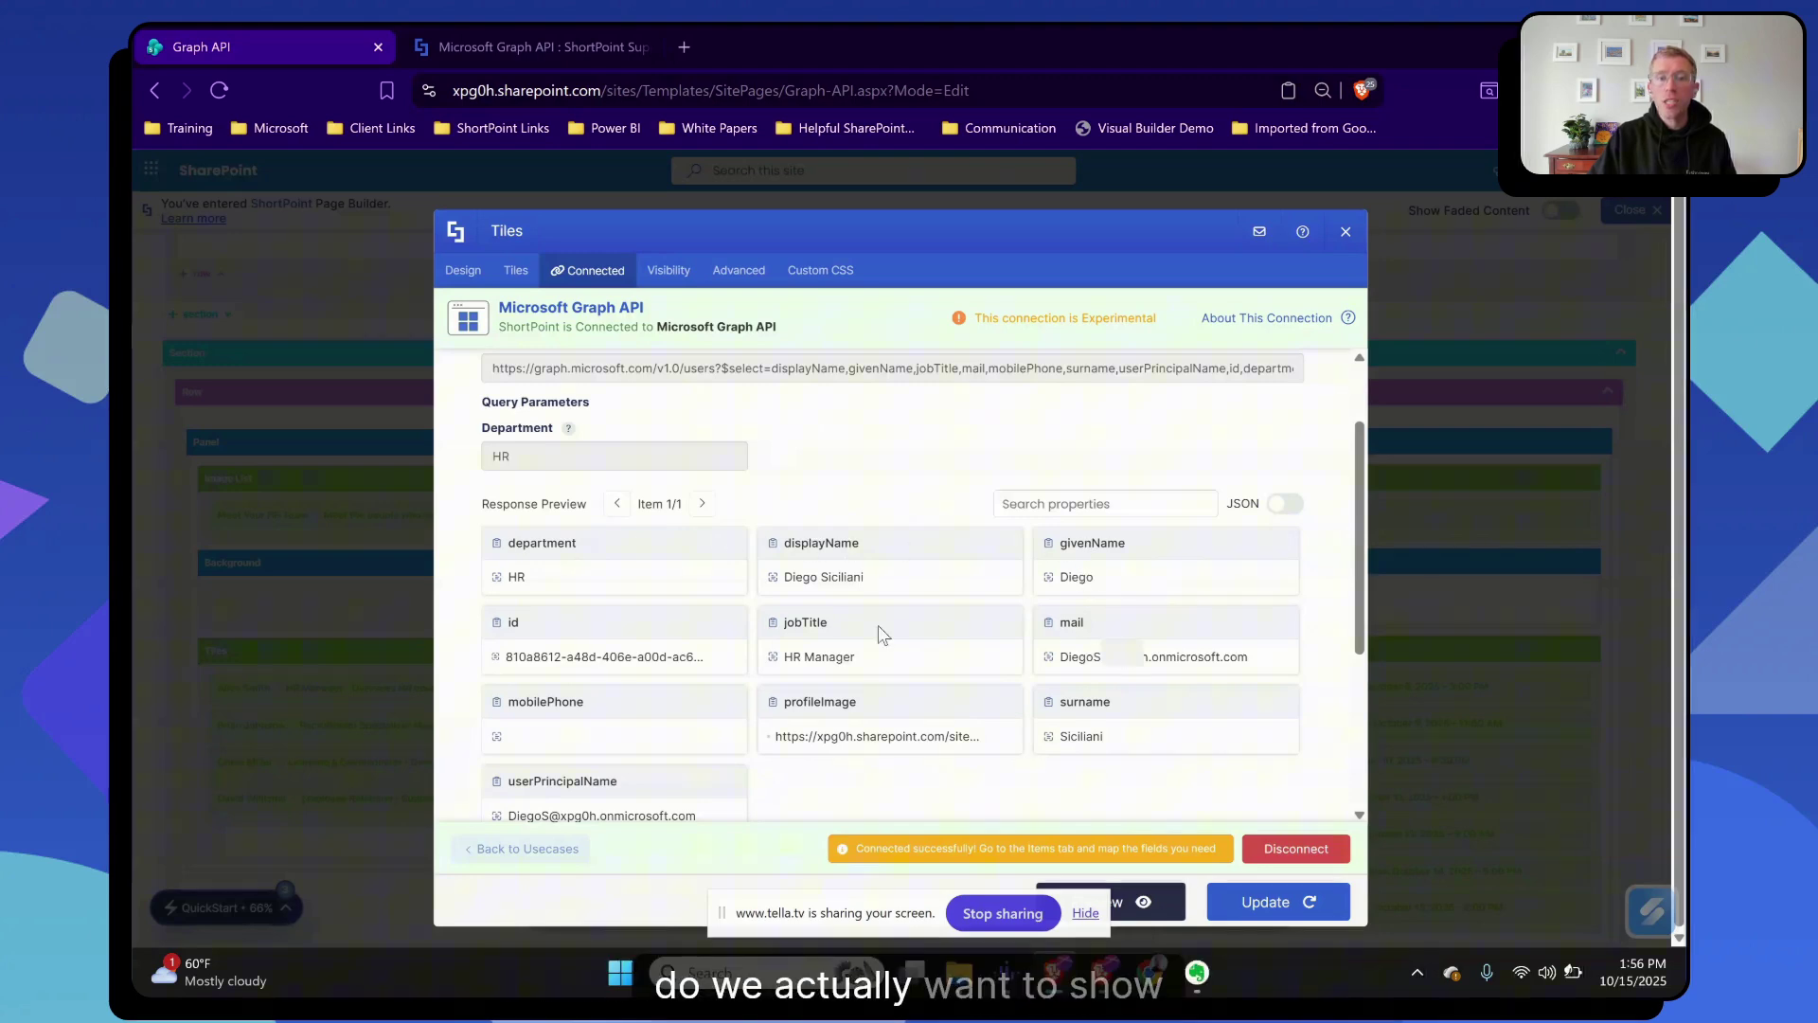
Replace the tile Title's sample name with #displayName.
{"action": "left_click", "coordinate": [512, 272]}
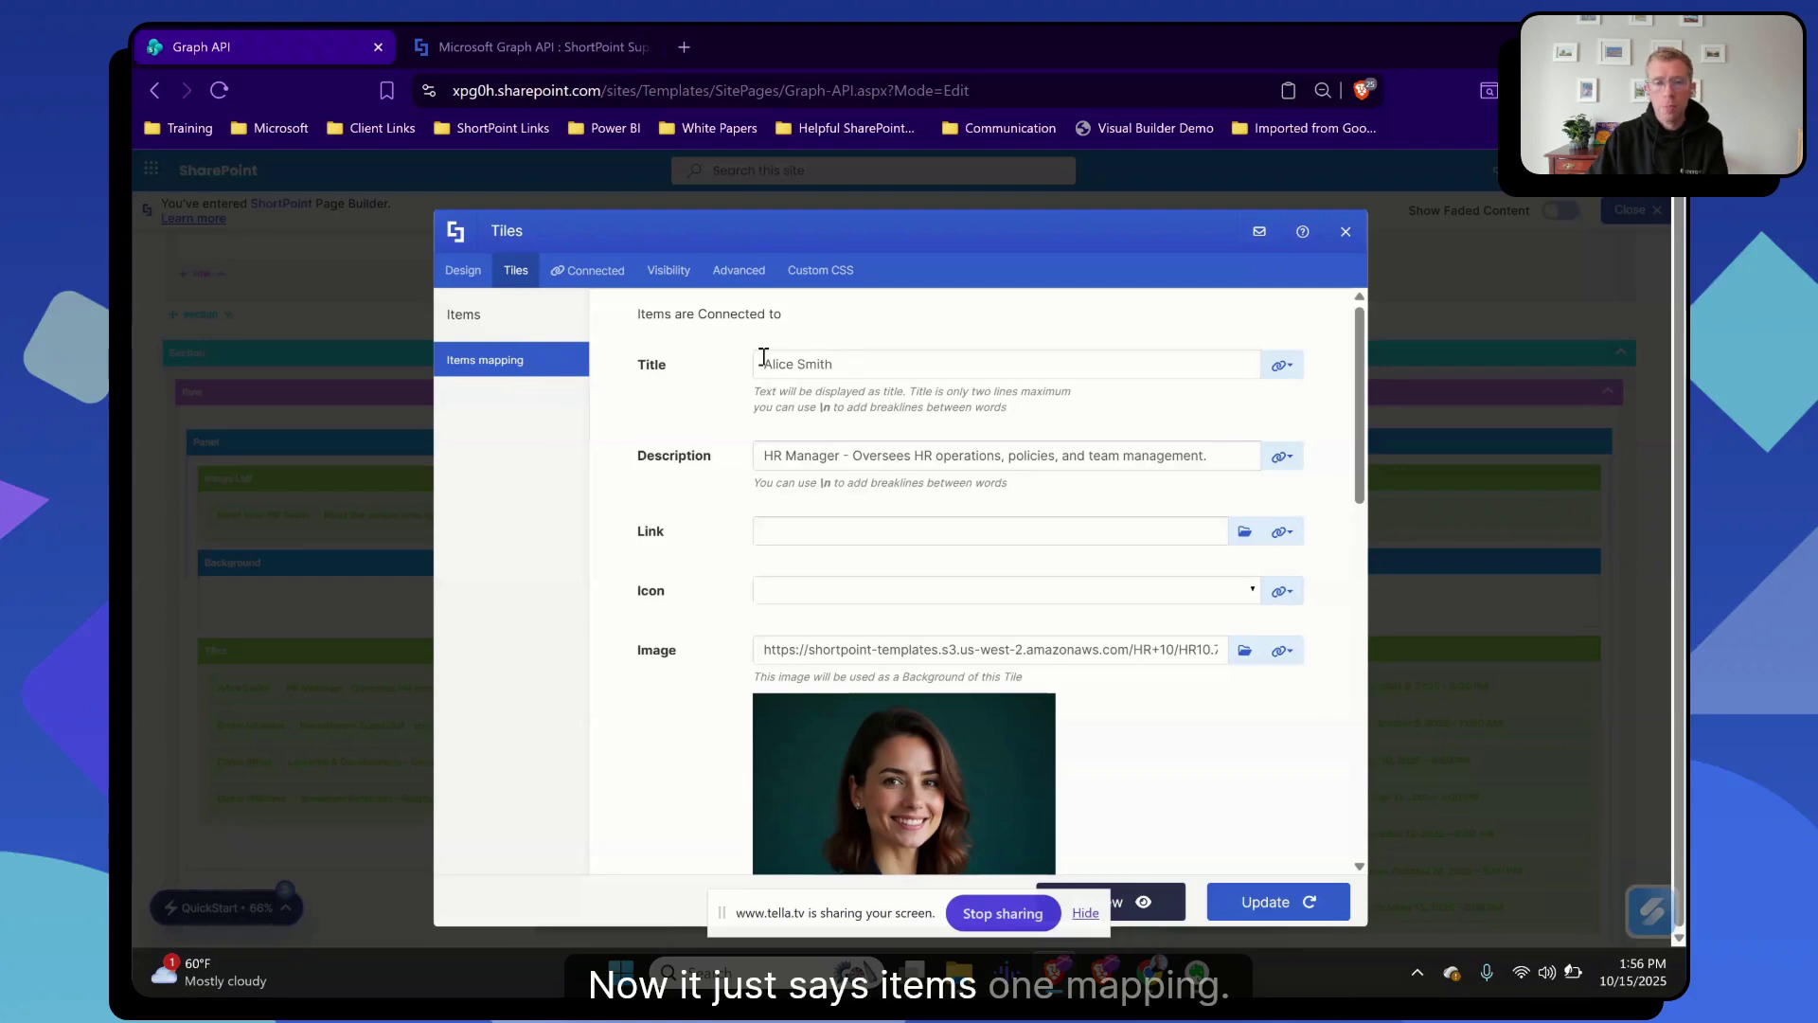
{"action": "left_click_drag", "start_coordinate": [760, 365], "coordinate": [1086, 389]}
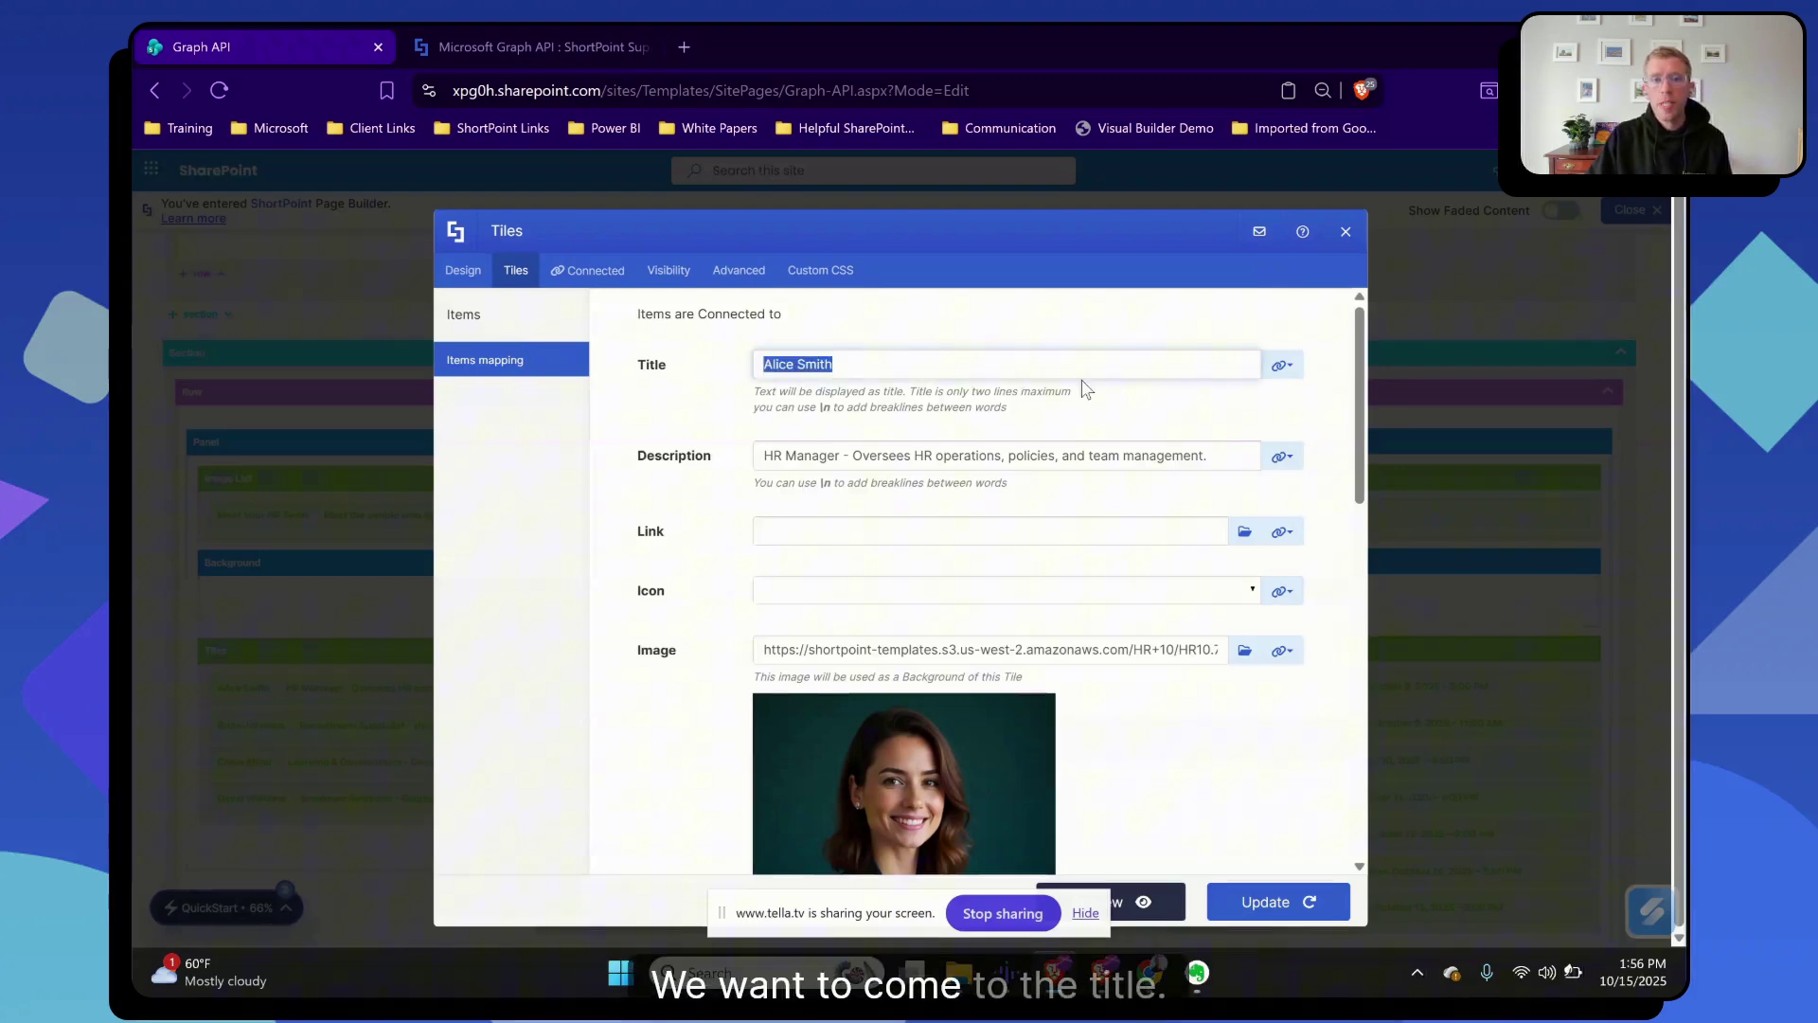
{"action": "key", "text": "BackSpace"}
{"action": "left_click", "coordinate": [1297, 375]}
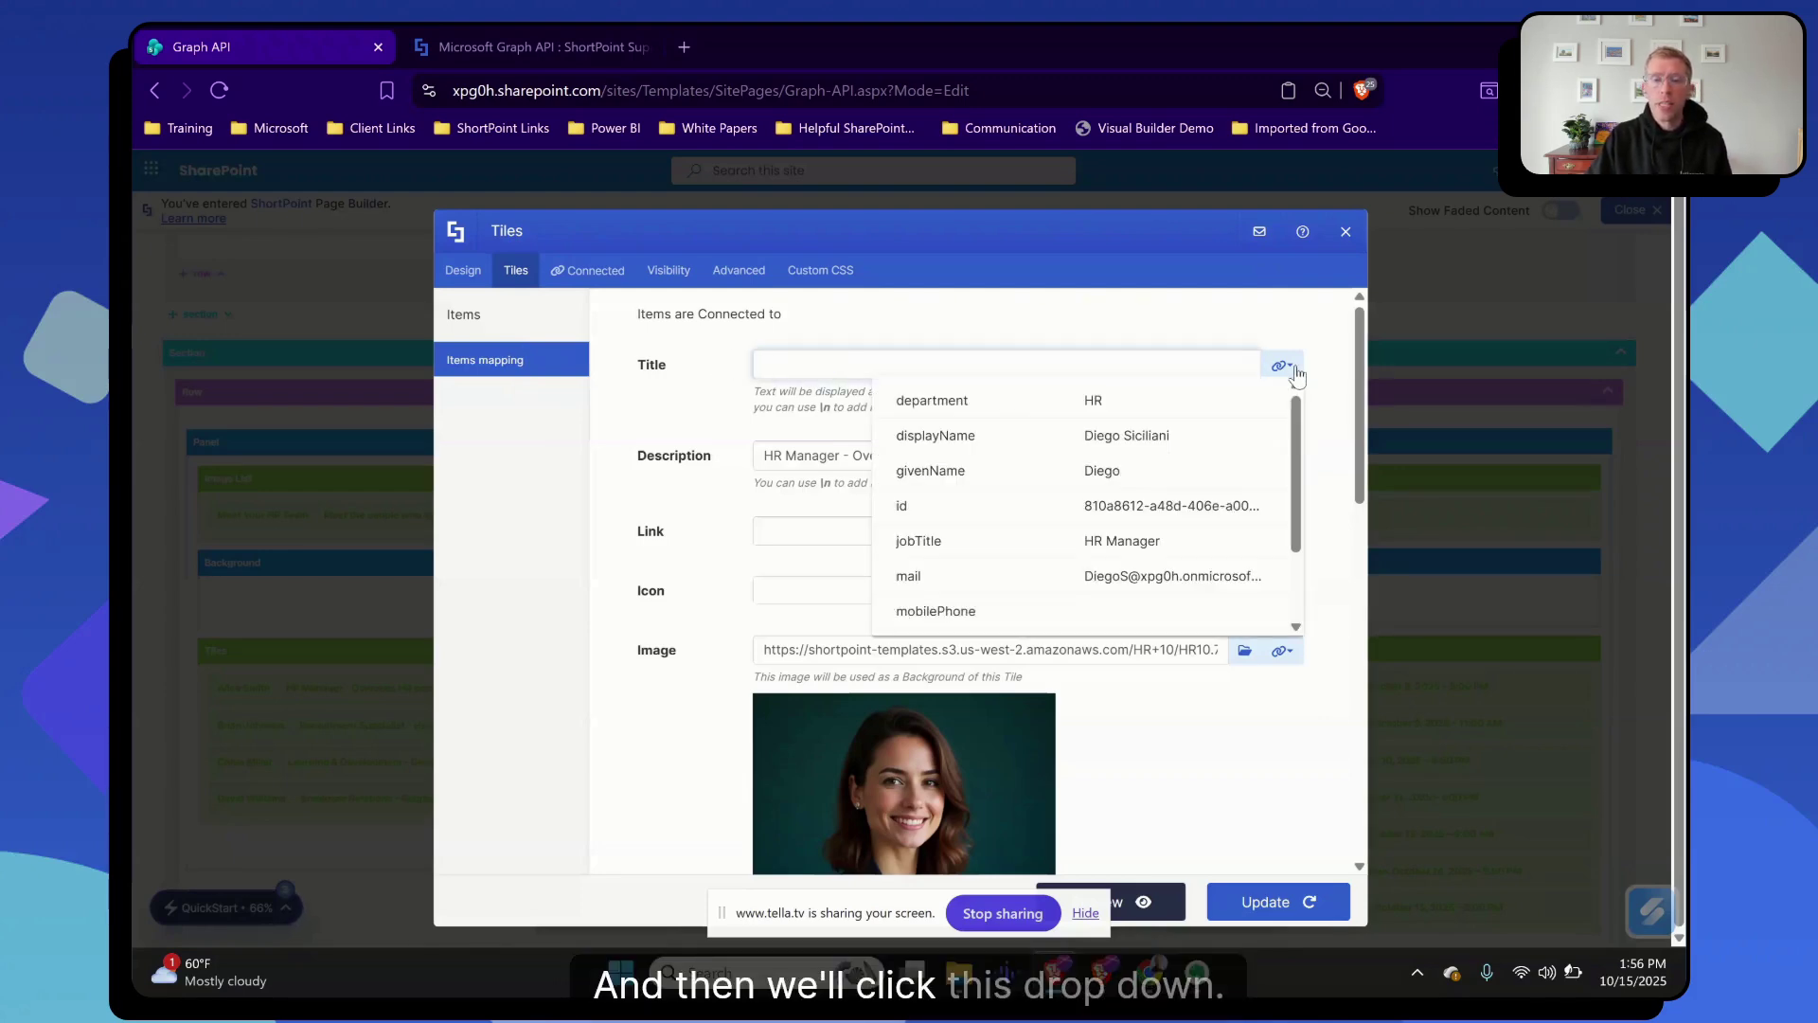
{"action": "left_click", "coordinate": [1174, 443]}
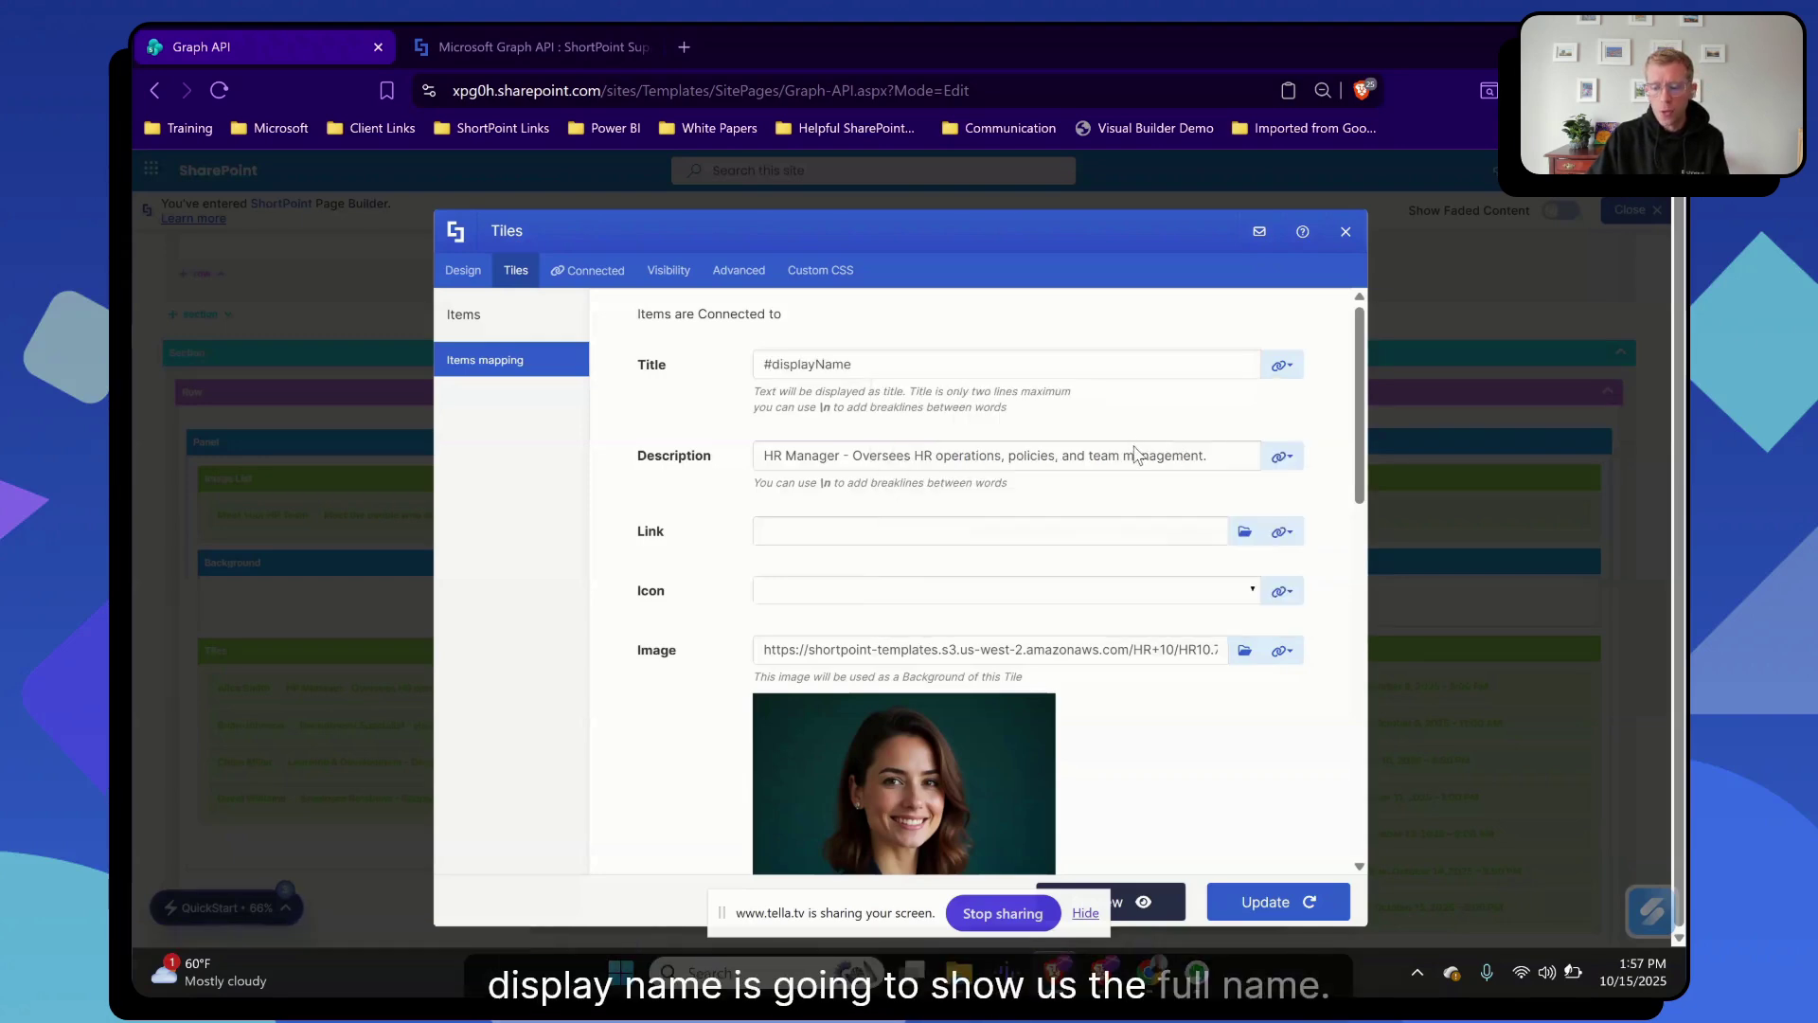
Replace the tile Description text with #jobTitle.
{"action": "triple_click", "coordinate": [1135, 450]}
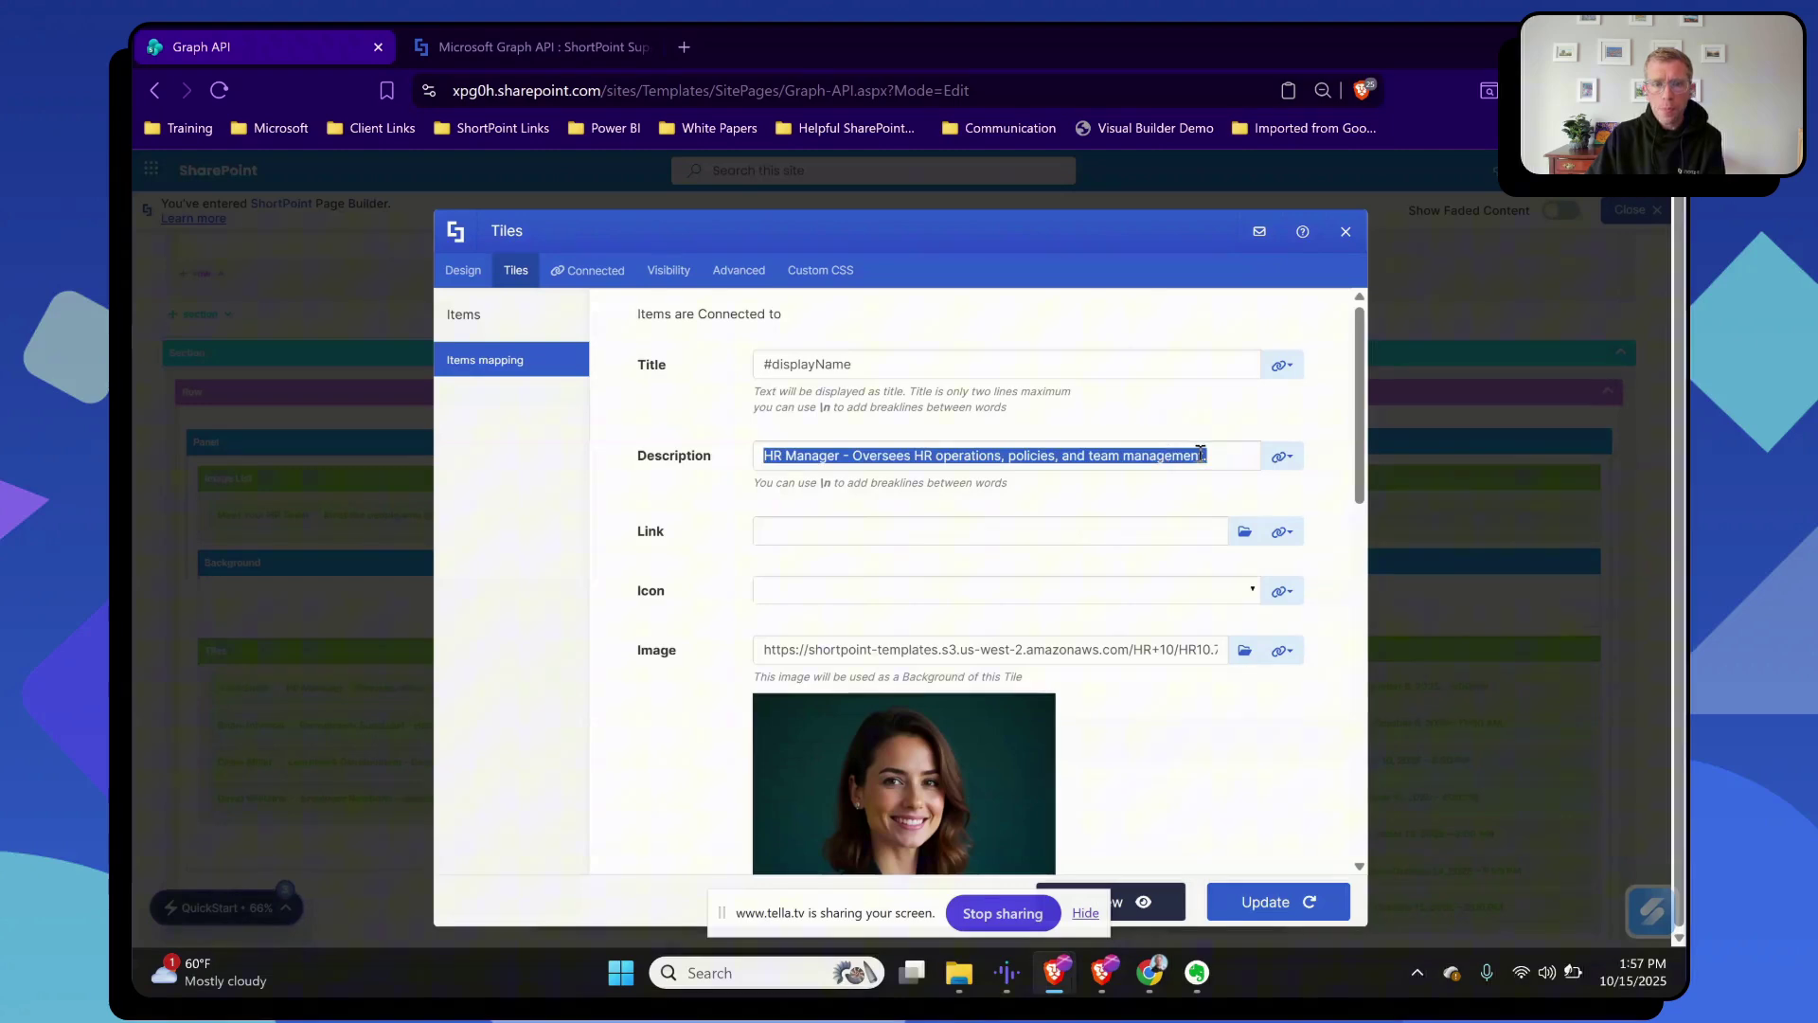
{"action": "key", "text": "BackSpace"}
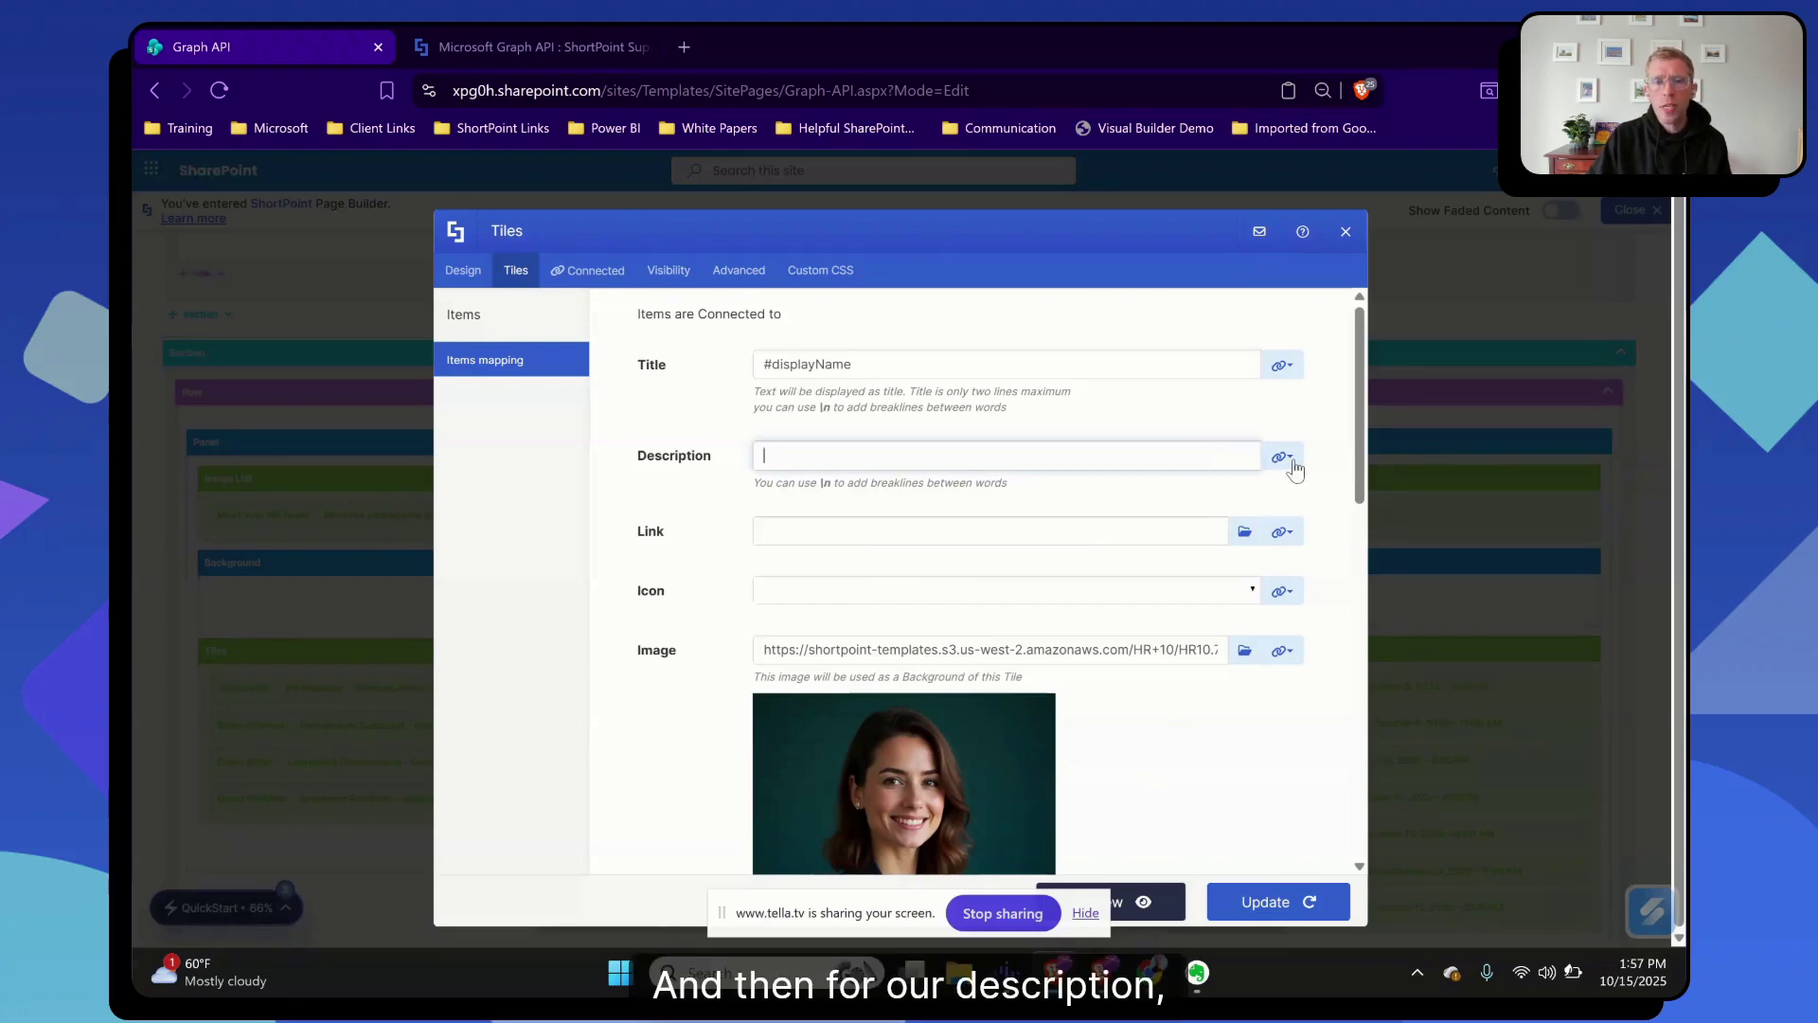
{"action": "left_click", "coordinate": [1288, 459]}
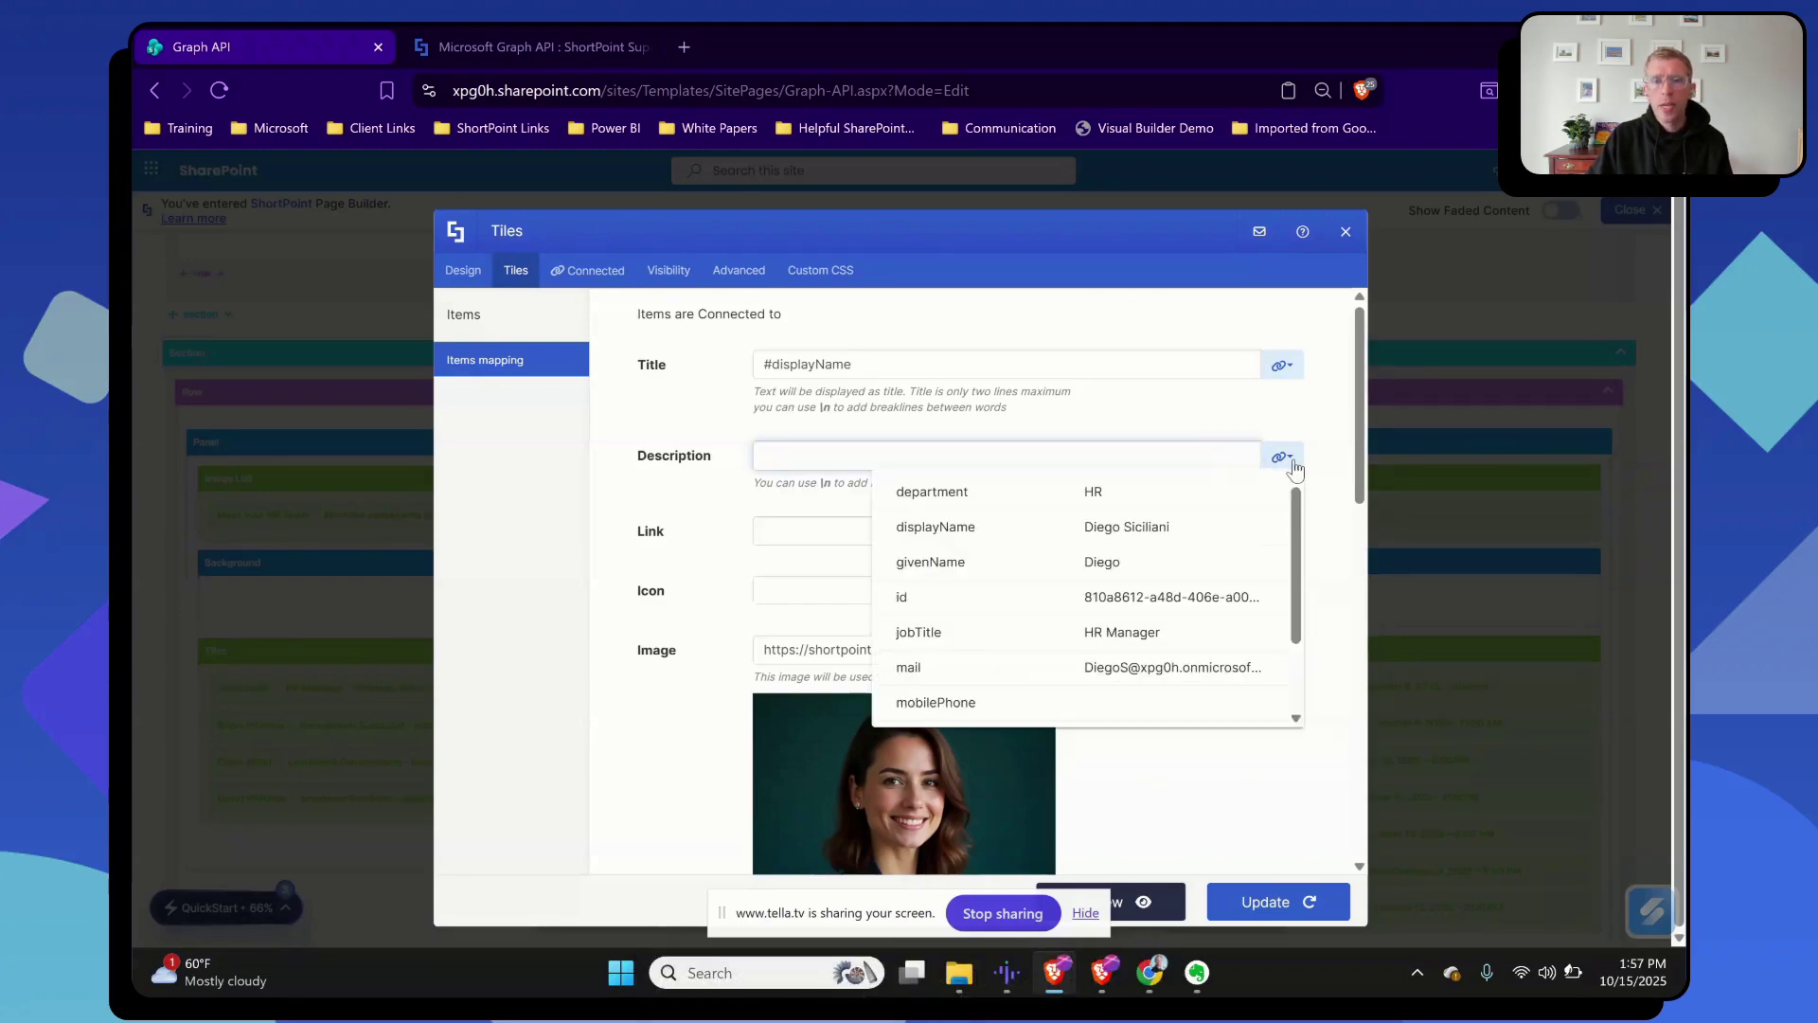
{"action": "left_click", "coordinate": [1121, 632]}
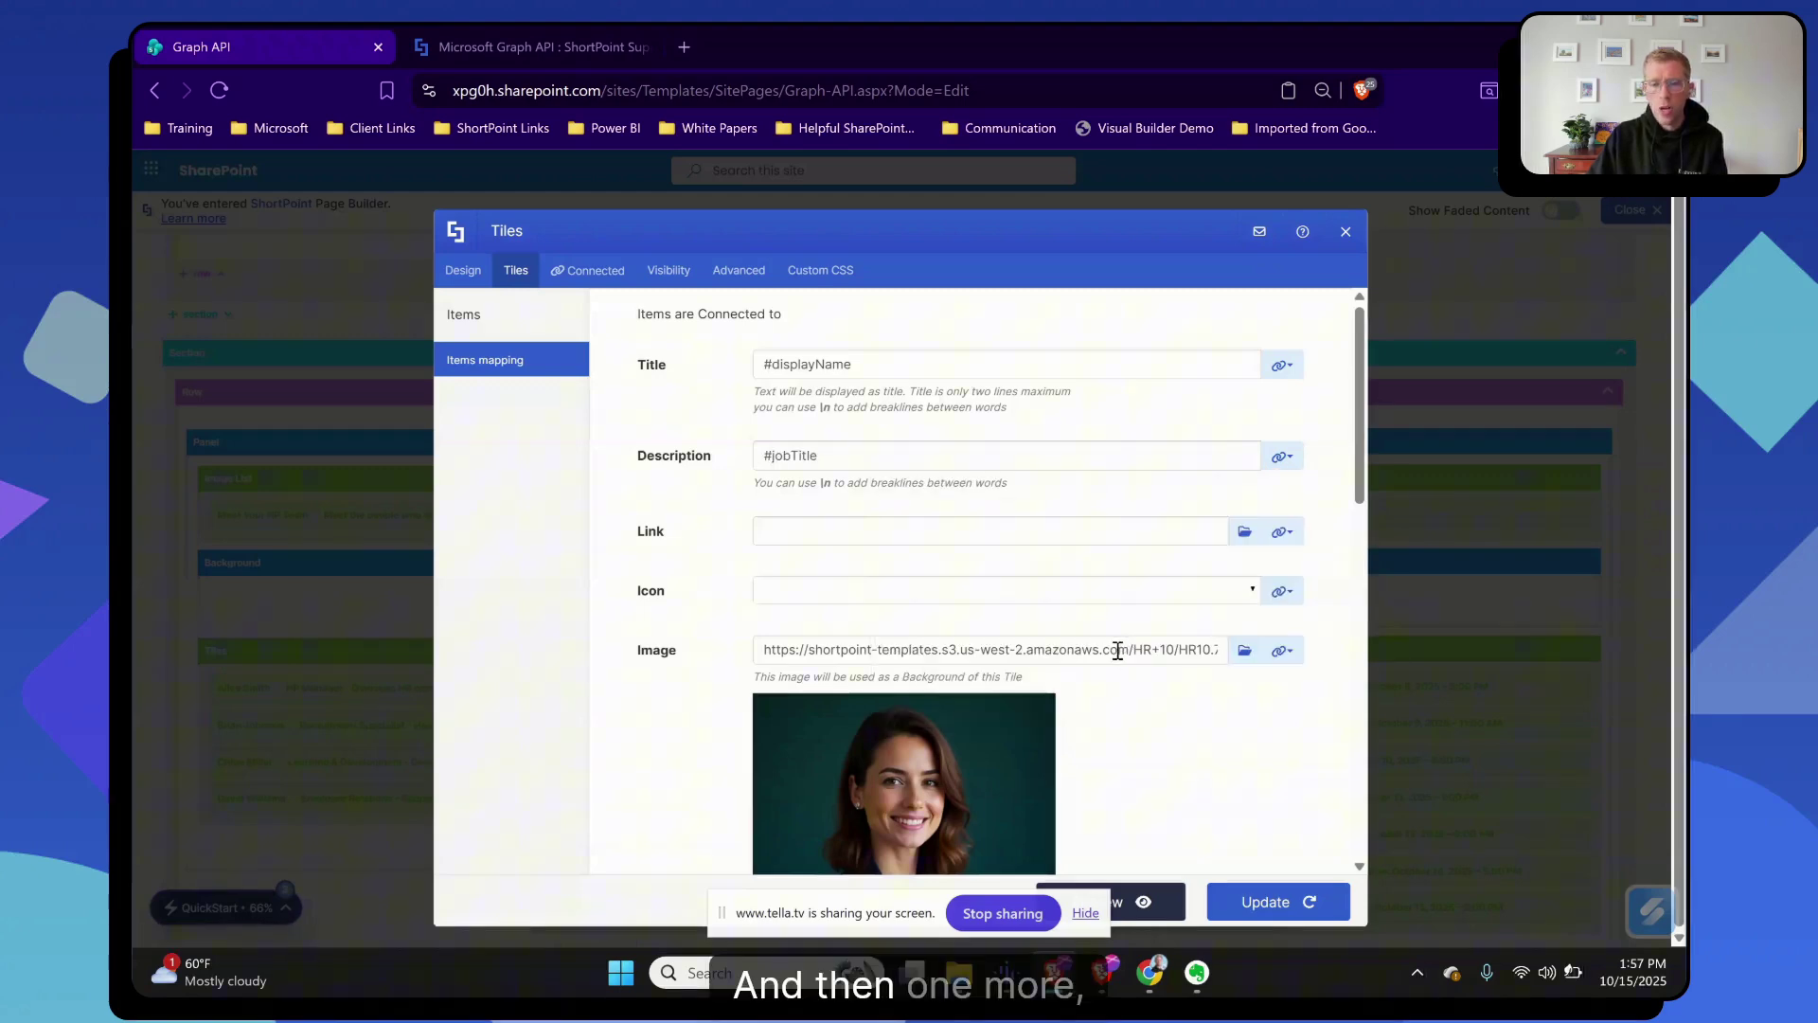
Replace the tile Image address with #profileImage.
{"action": "triple_click", "coordinate": [1117, 650]}
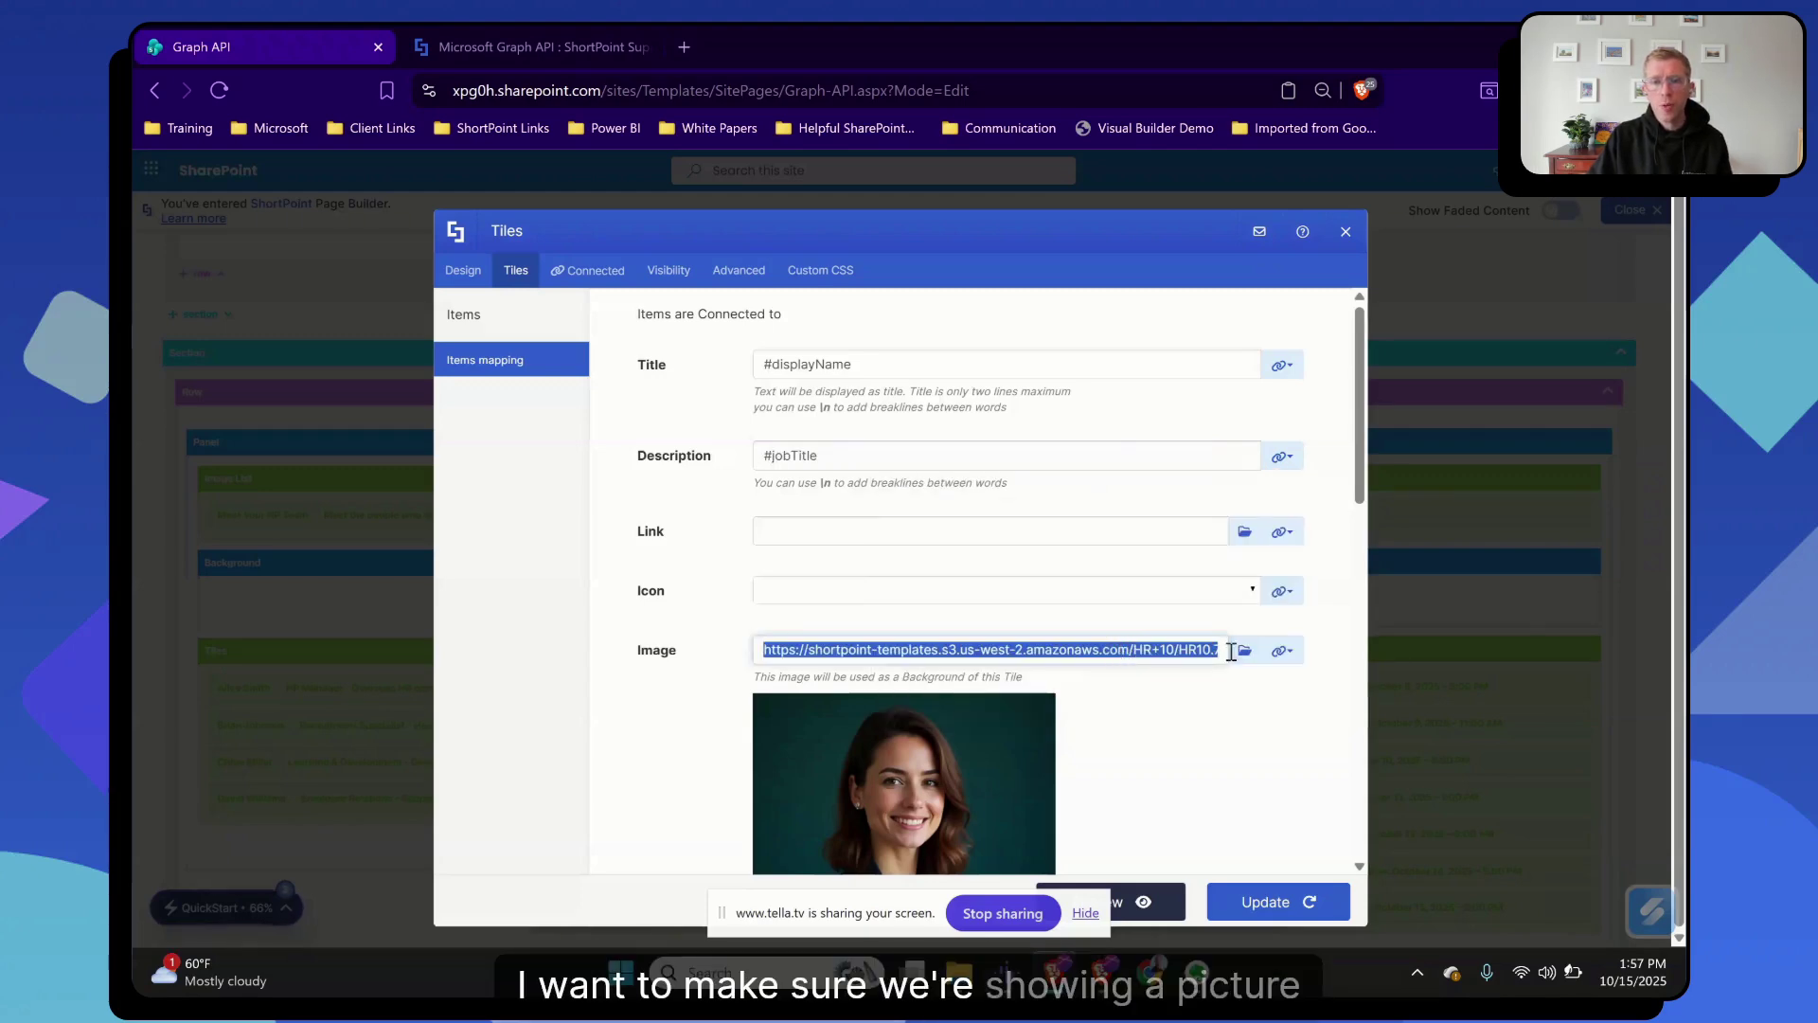
{"action": "key", "text": "BackSpace"}
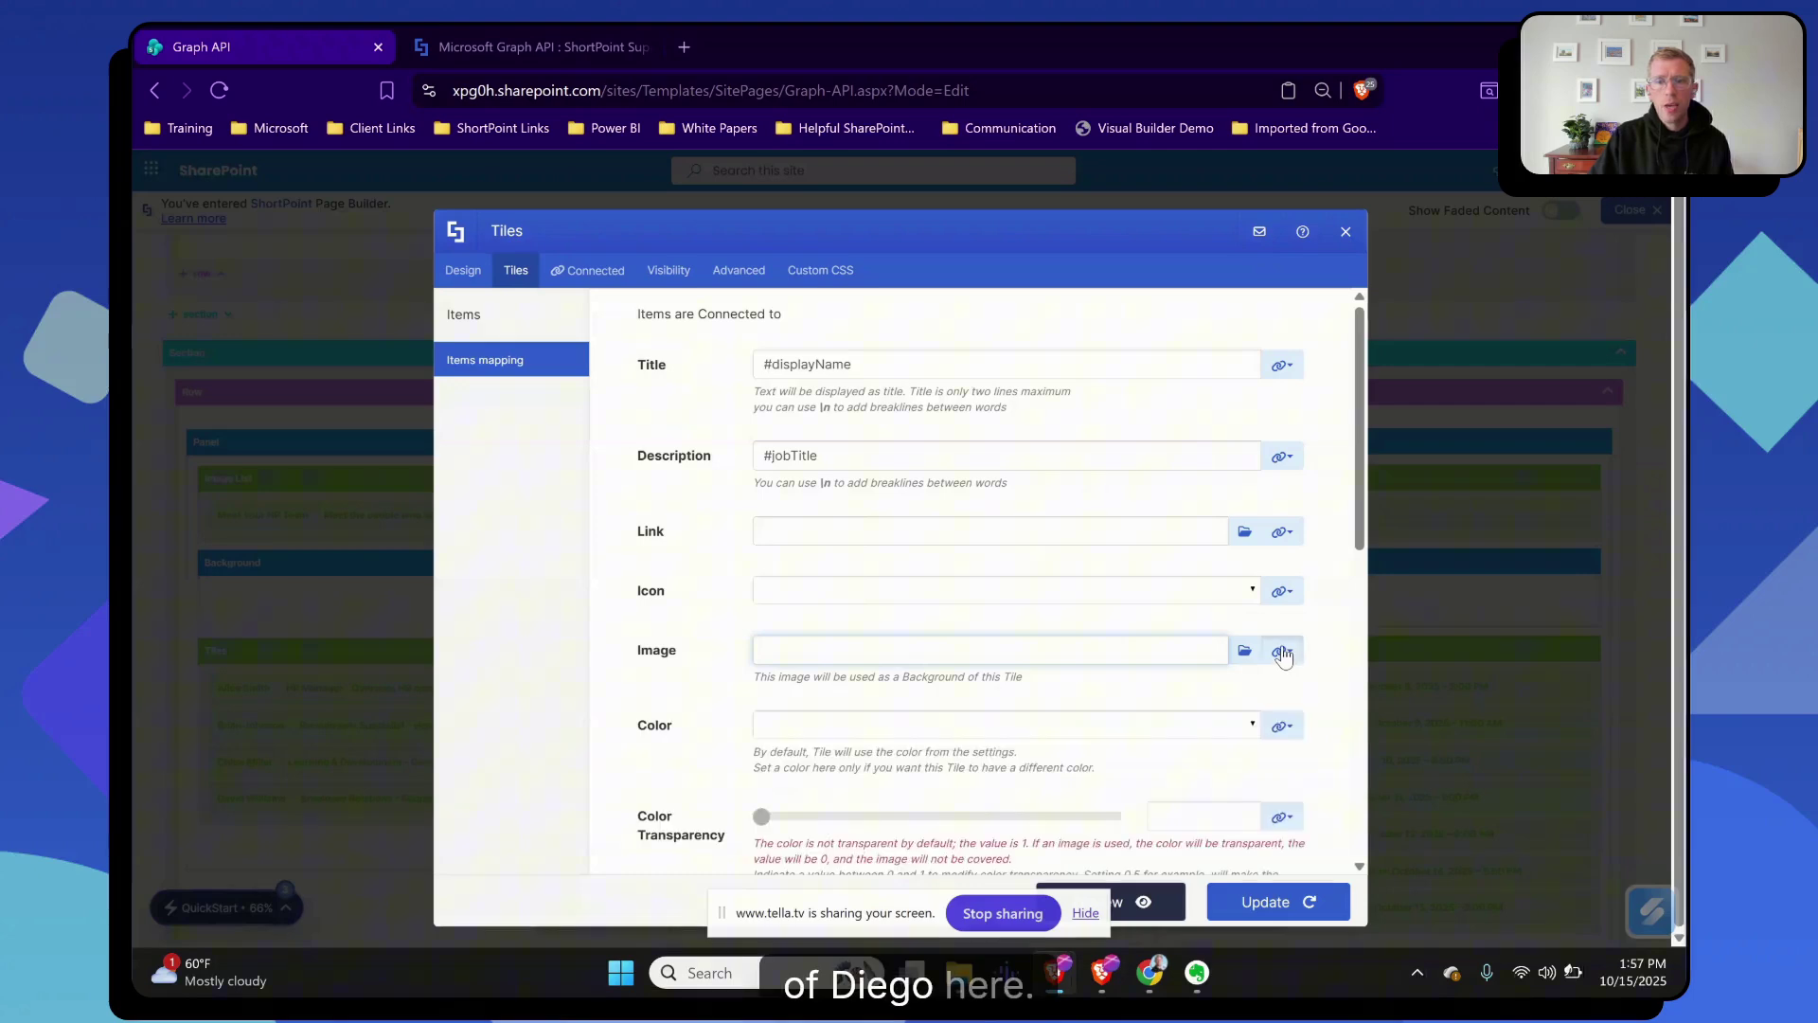
{"action": "left_click", "coordinate": [1281, 650]}
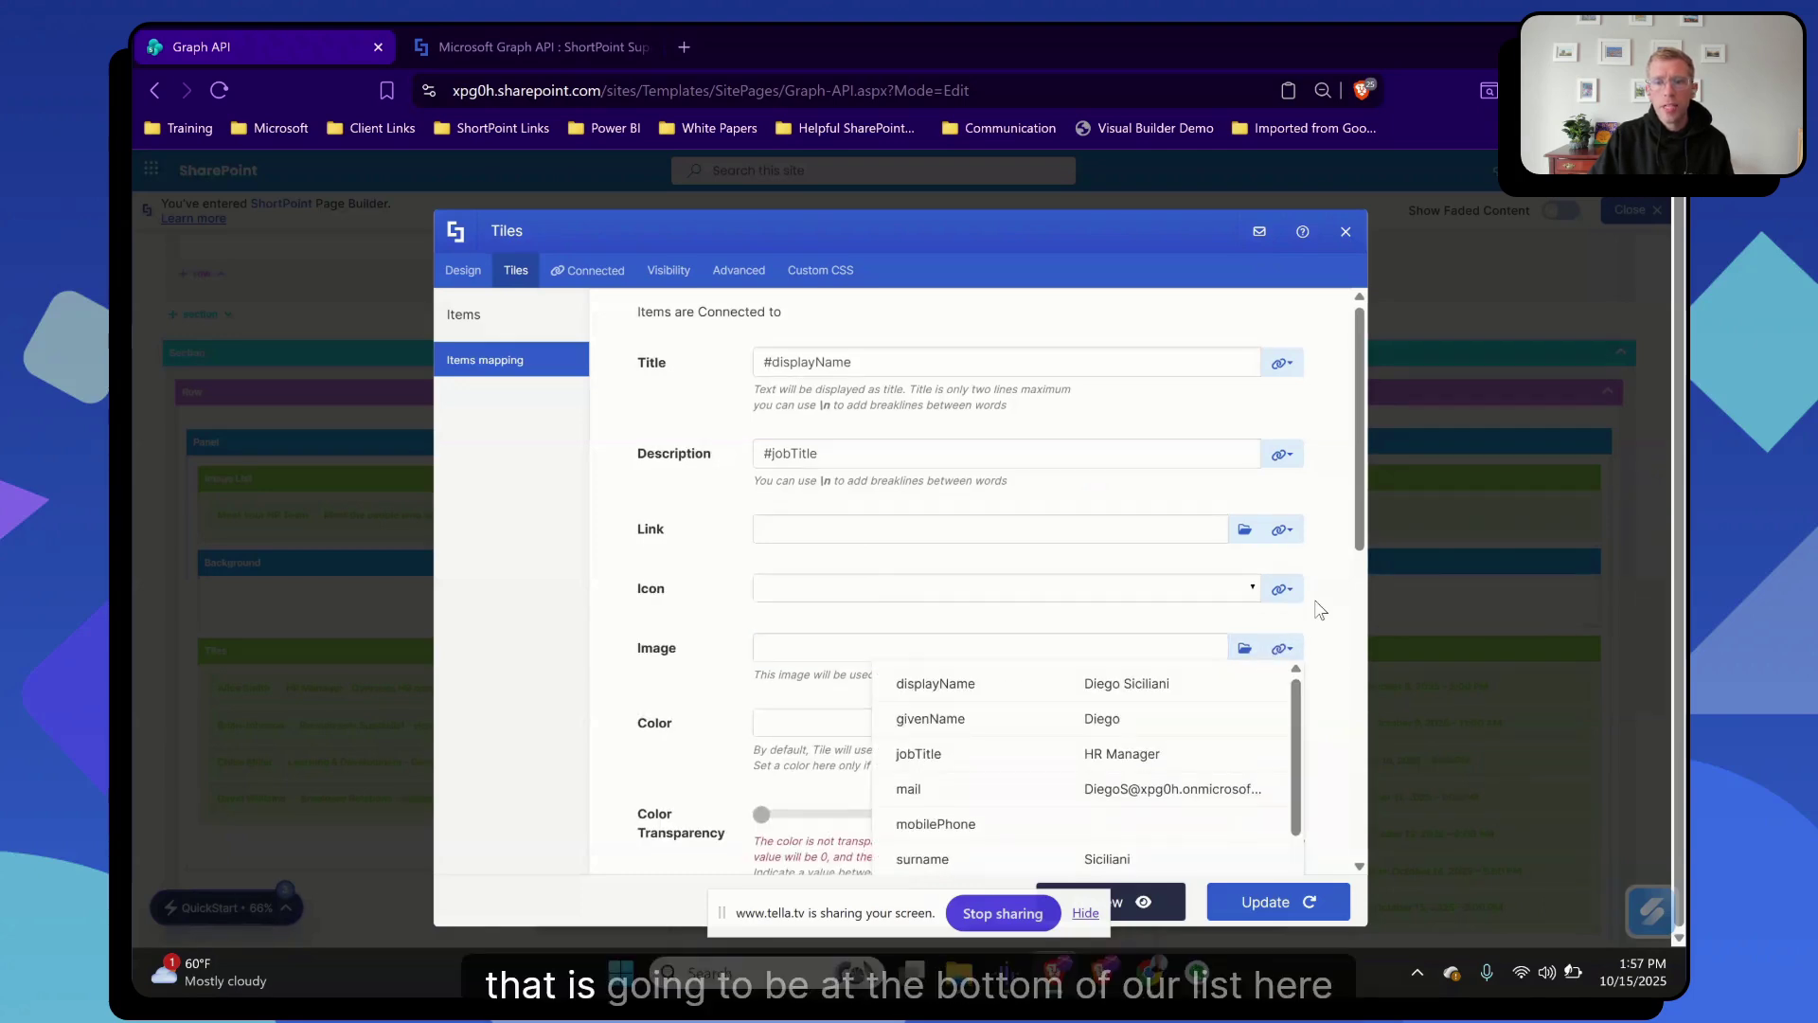
{"action": "scroll", "coordinate": [1316, 610], "scroll_direction": "down", "scroll_amount": 2}
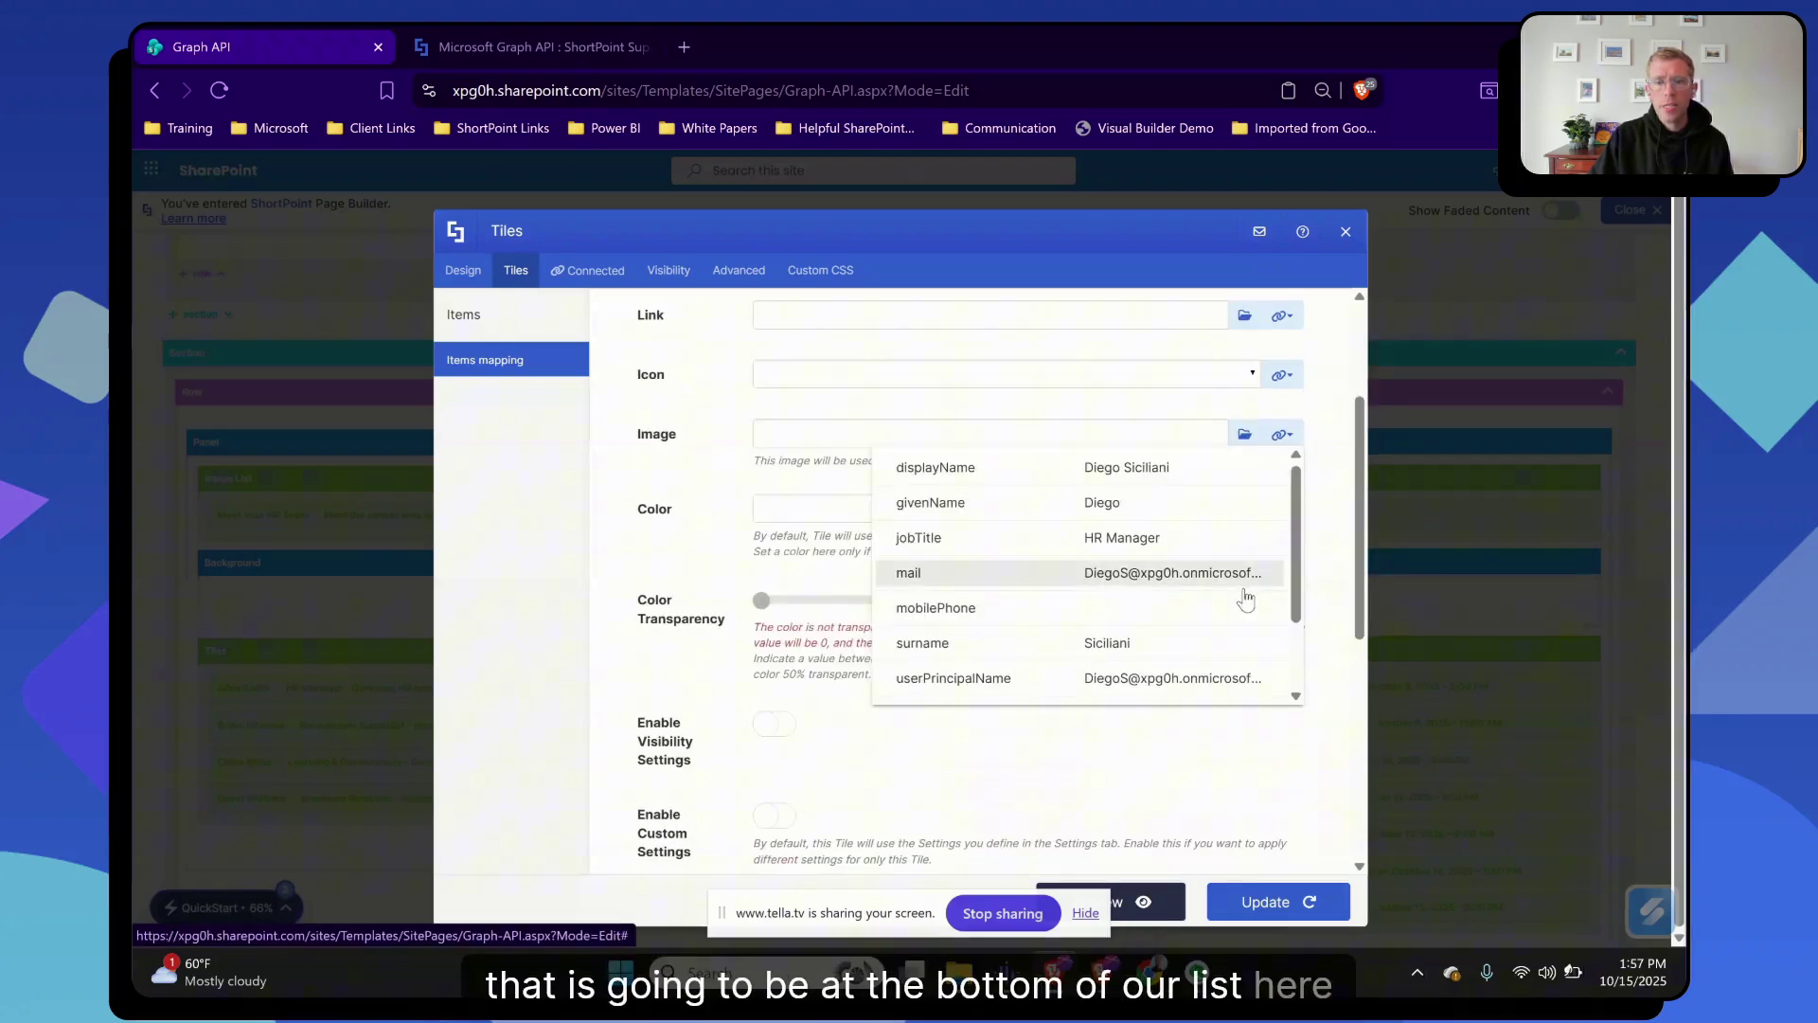
{"action": "scroll", "coordinate": [1231, 615], "scroll_direction": "down", "scroll_amount": 1}
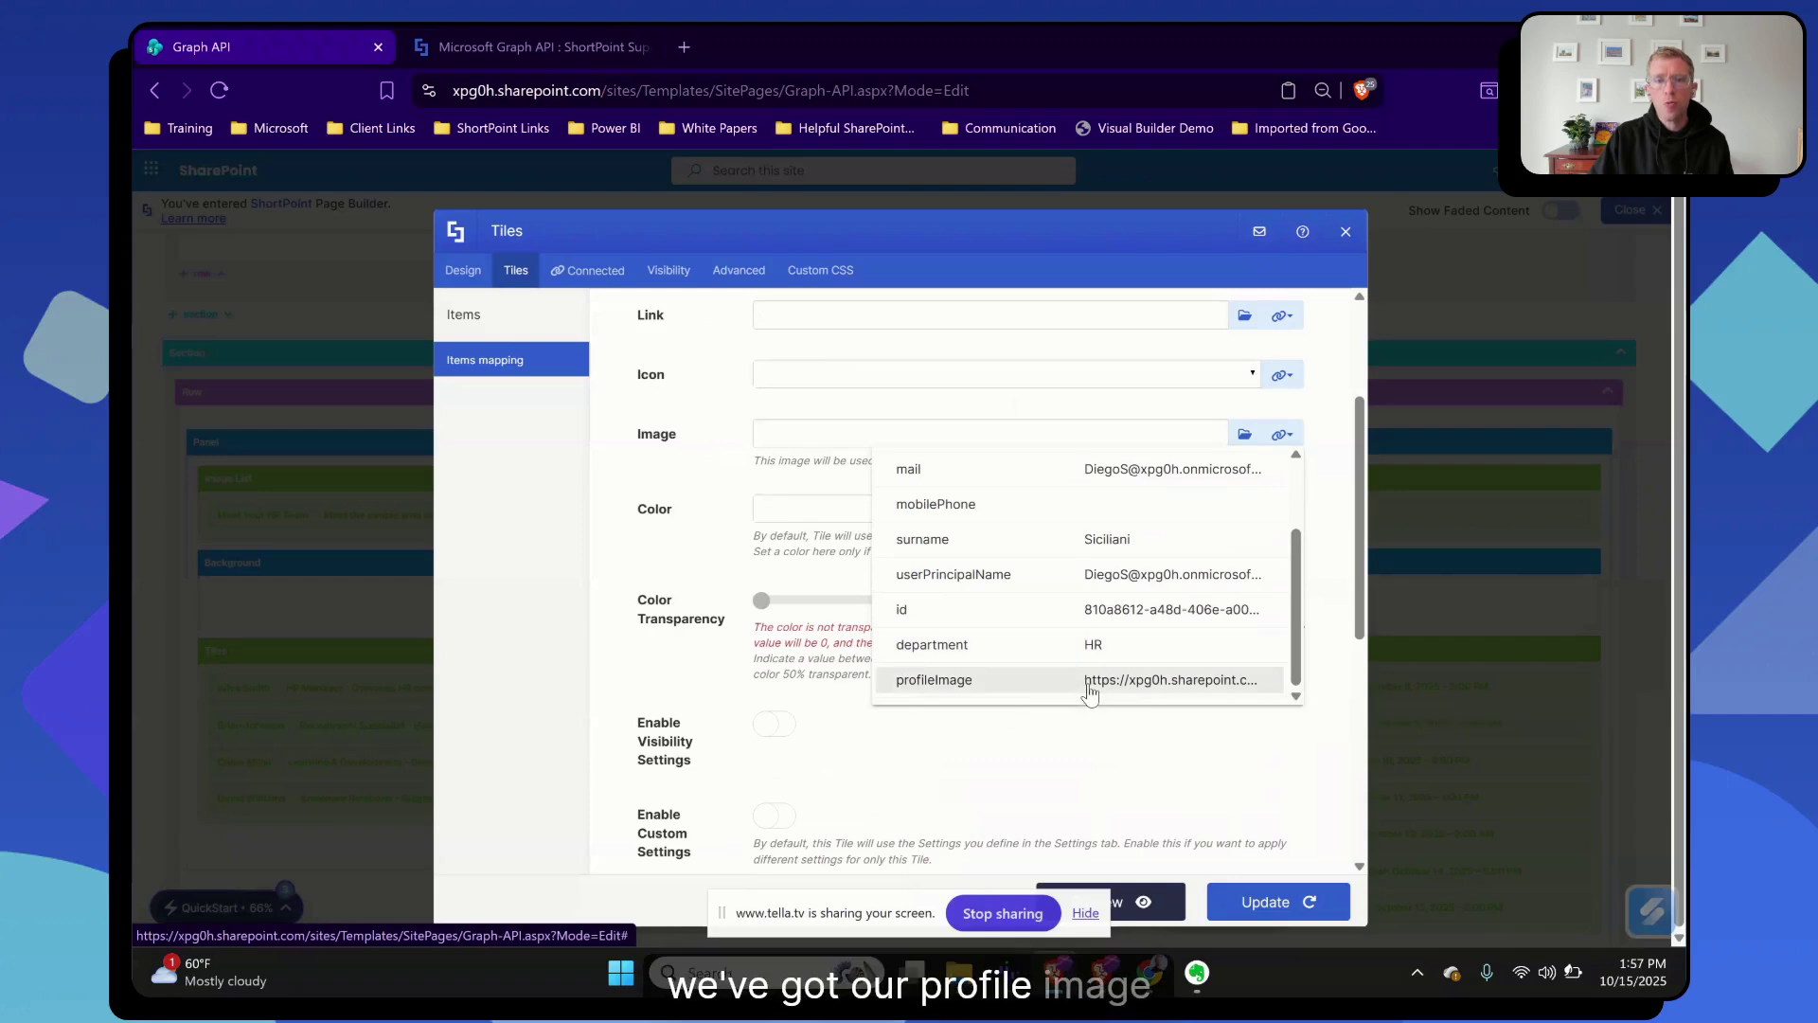
{"action": "left_click", "coordinate": [1092, 684]}
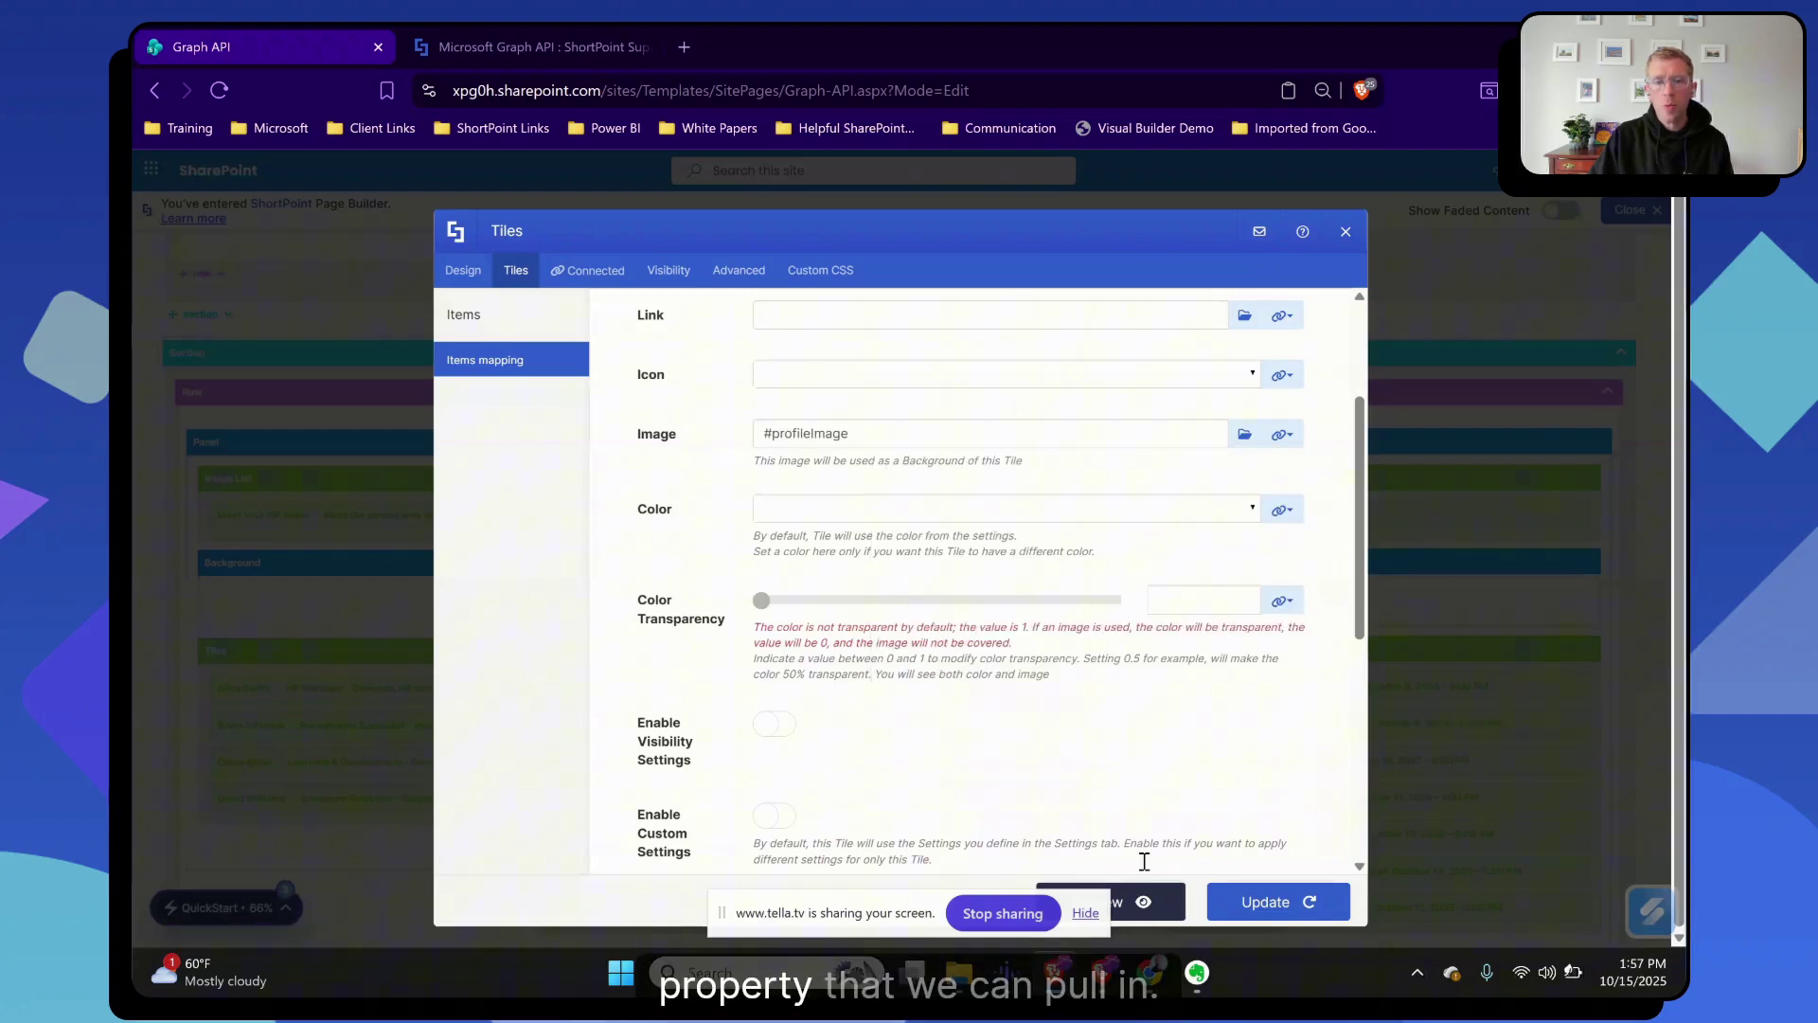
Preview the HR Manager tile from Graph data and apply it with Update.
{"action": "left_click", "coordinate": [1157, 900]}
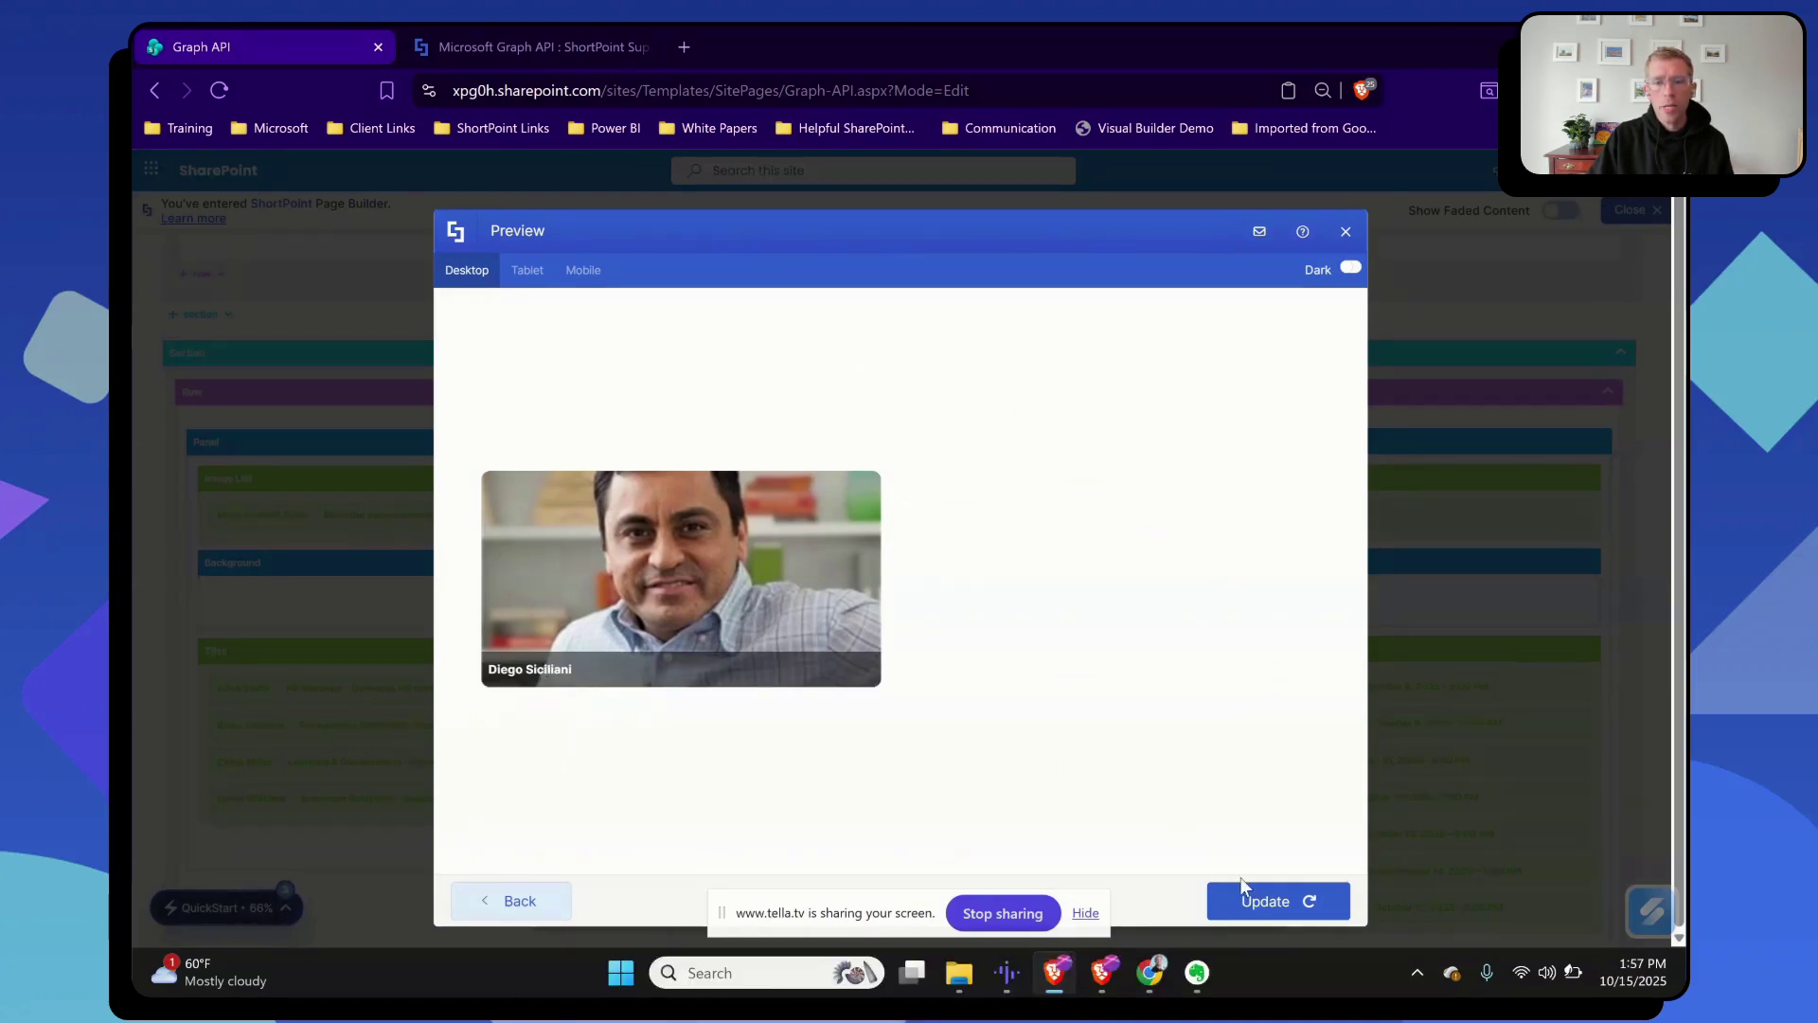
{"action": "mouse_move", "coordinate": [747, 622]}
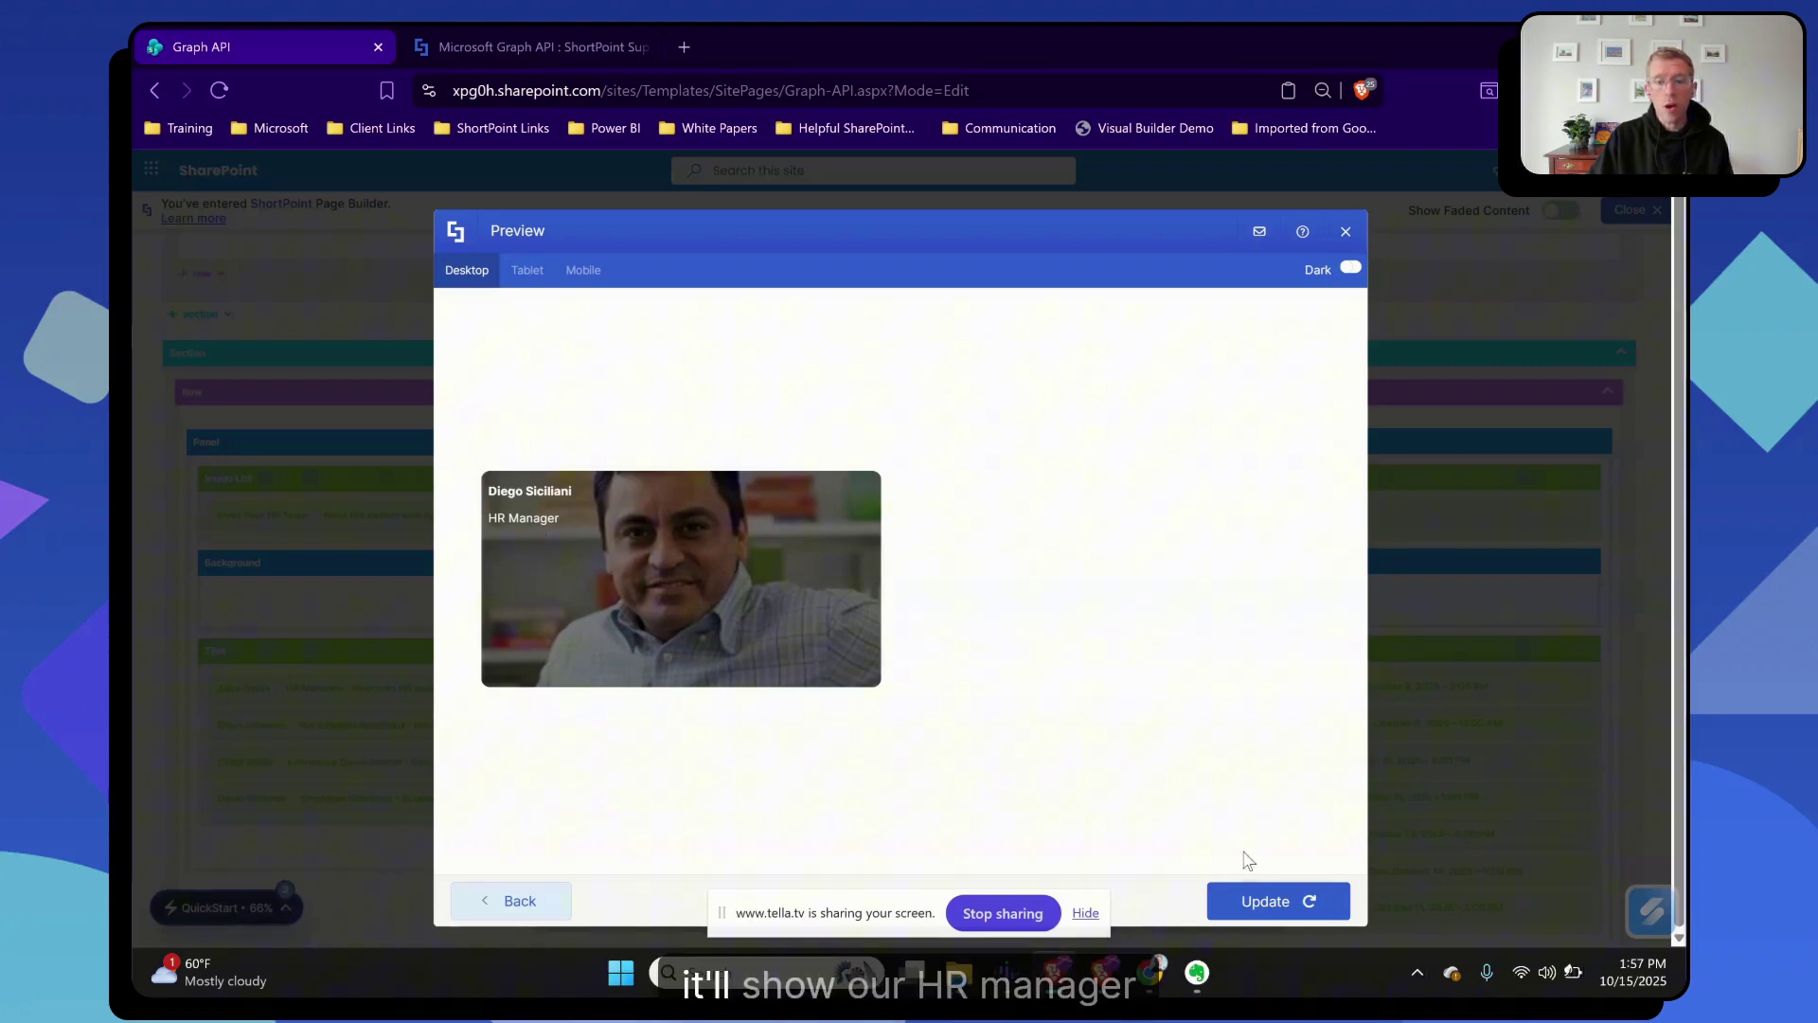
{"action": "left_click", "coordinate": [1279, 902]}
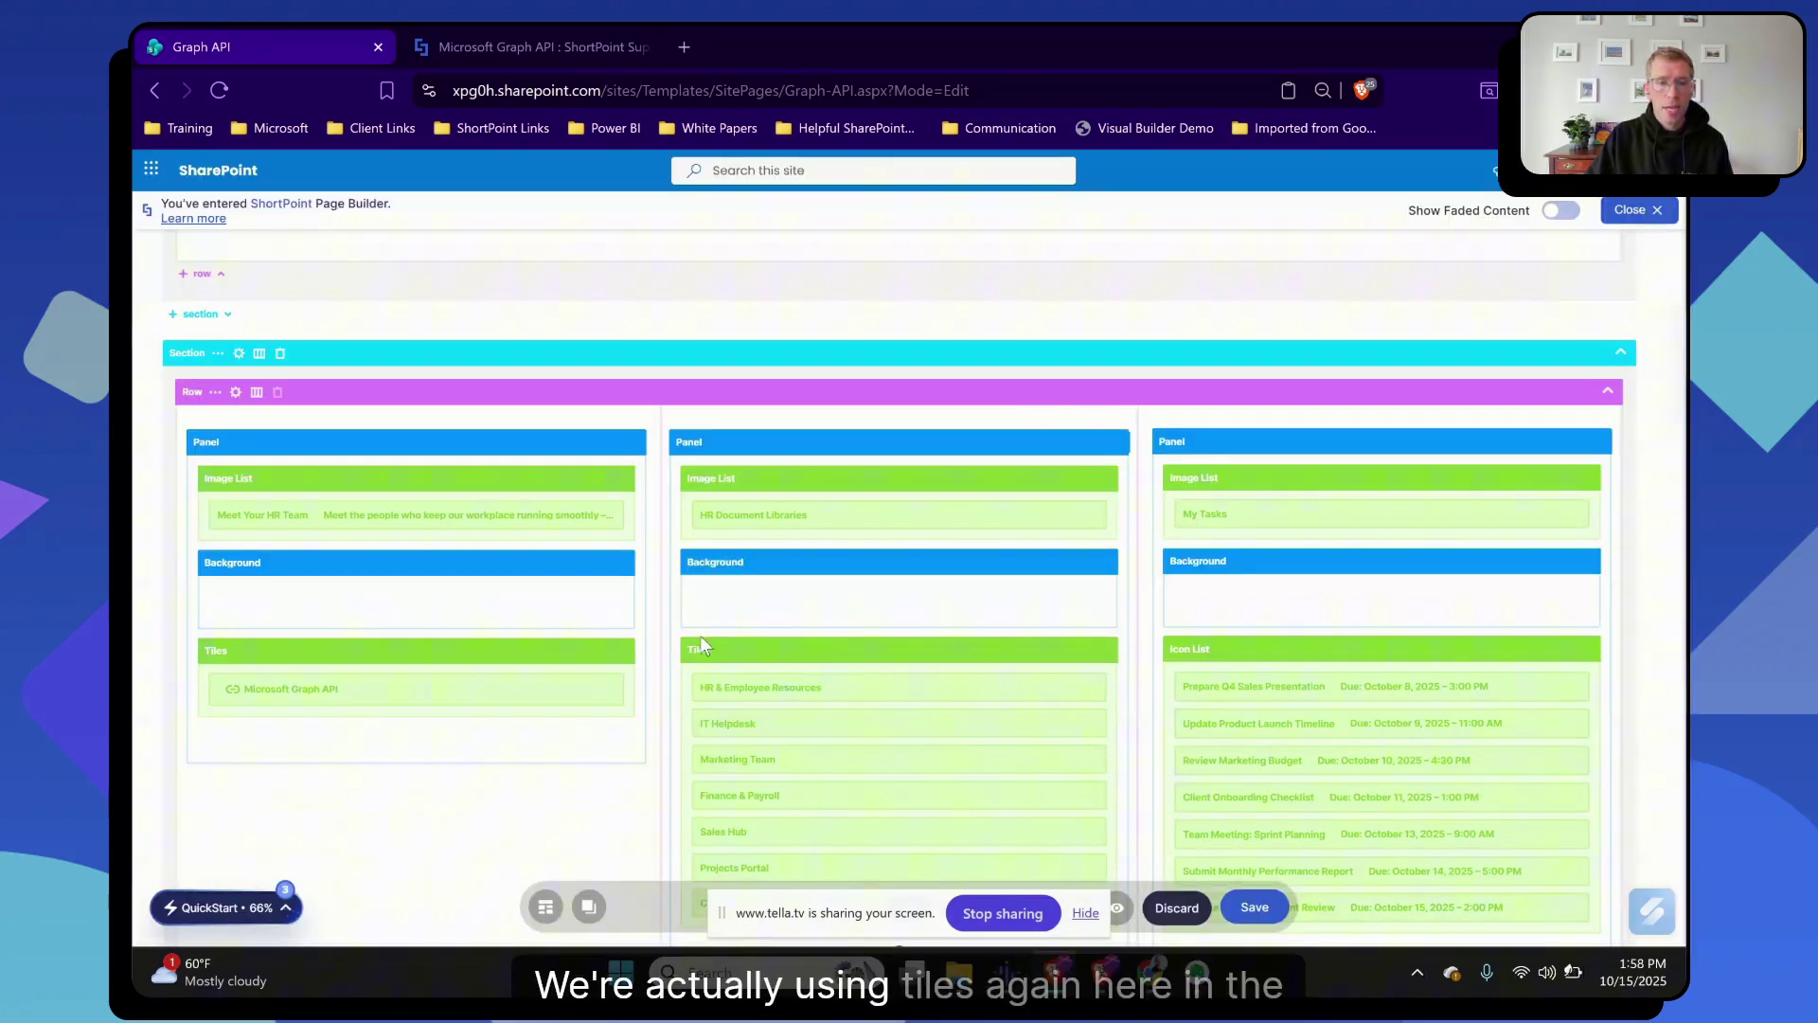
Connect the middle panel's document-library Tiles to Microsoft Graph API, showing its SharePoint queries.
{"action": "mouse_move", "coordinate": [743, 657]}
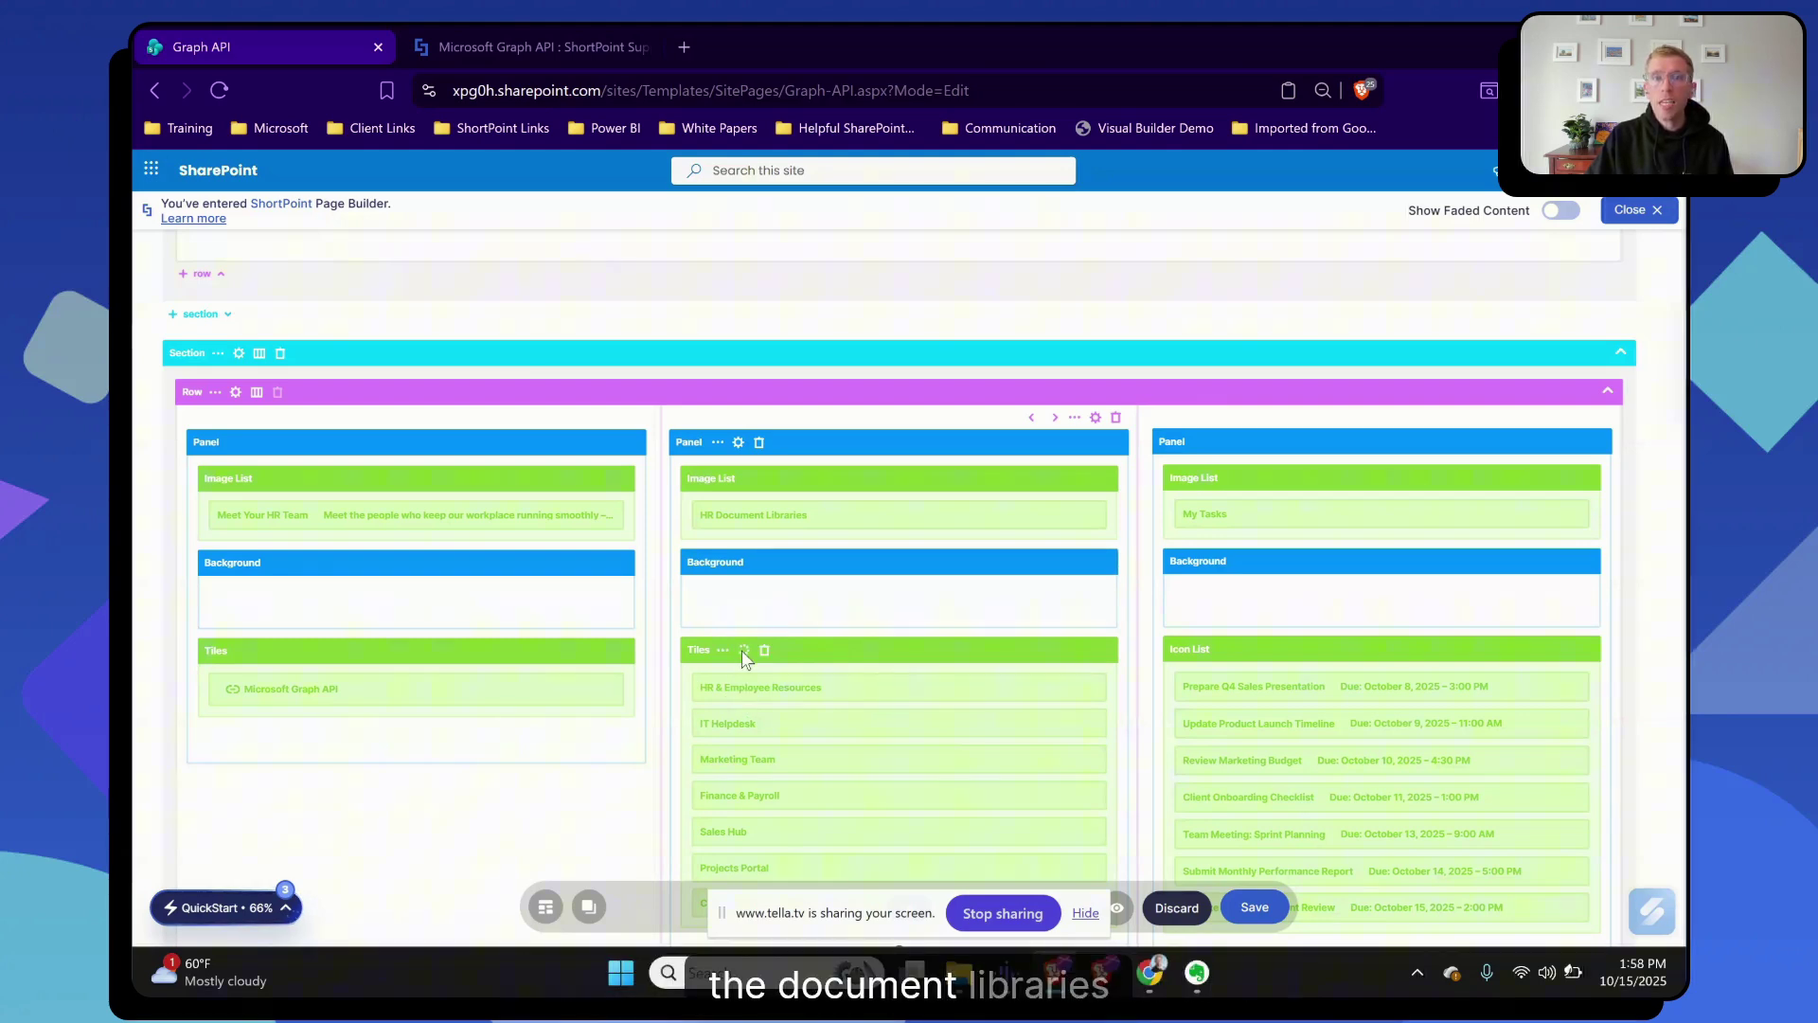
{"action": "left_click", "coordinate": [743, 652]}
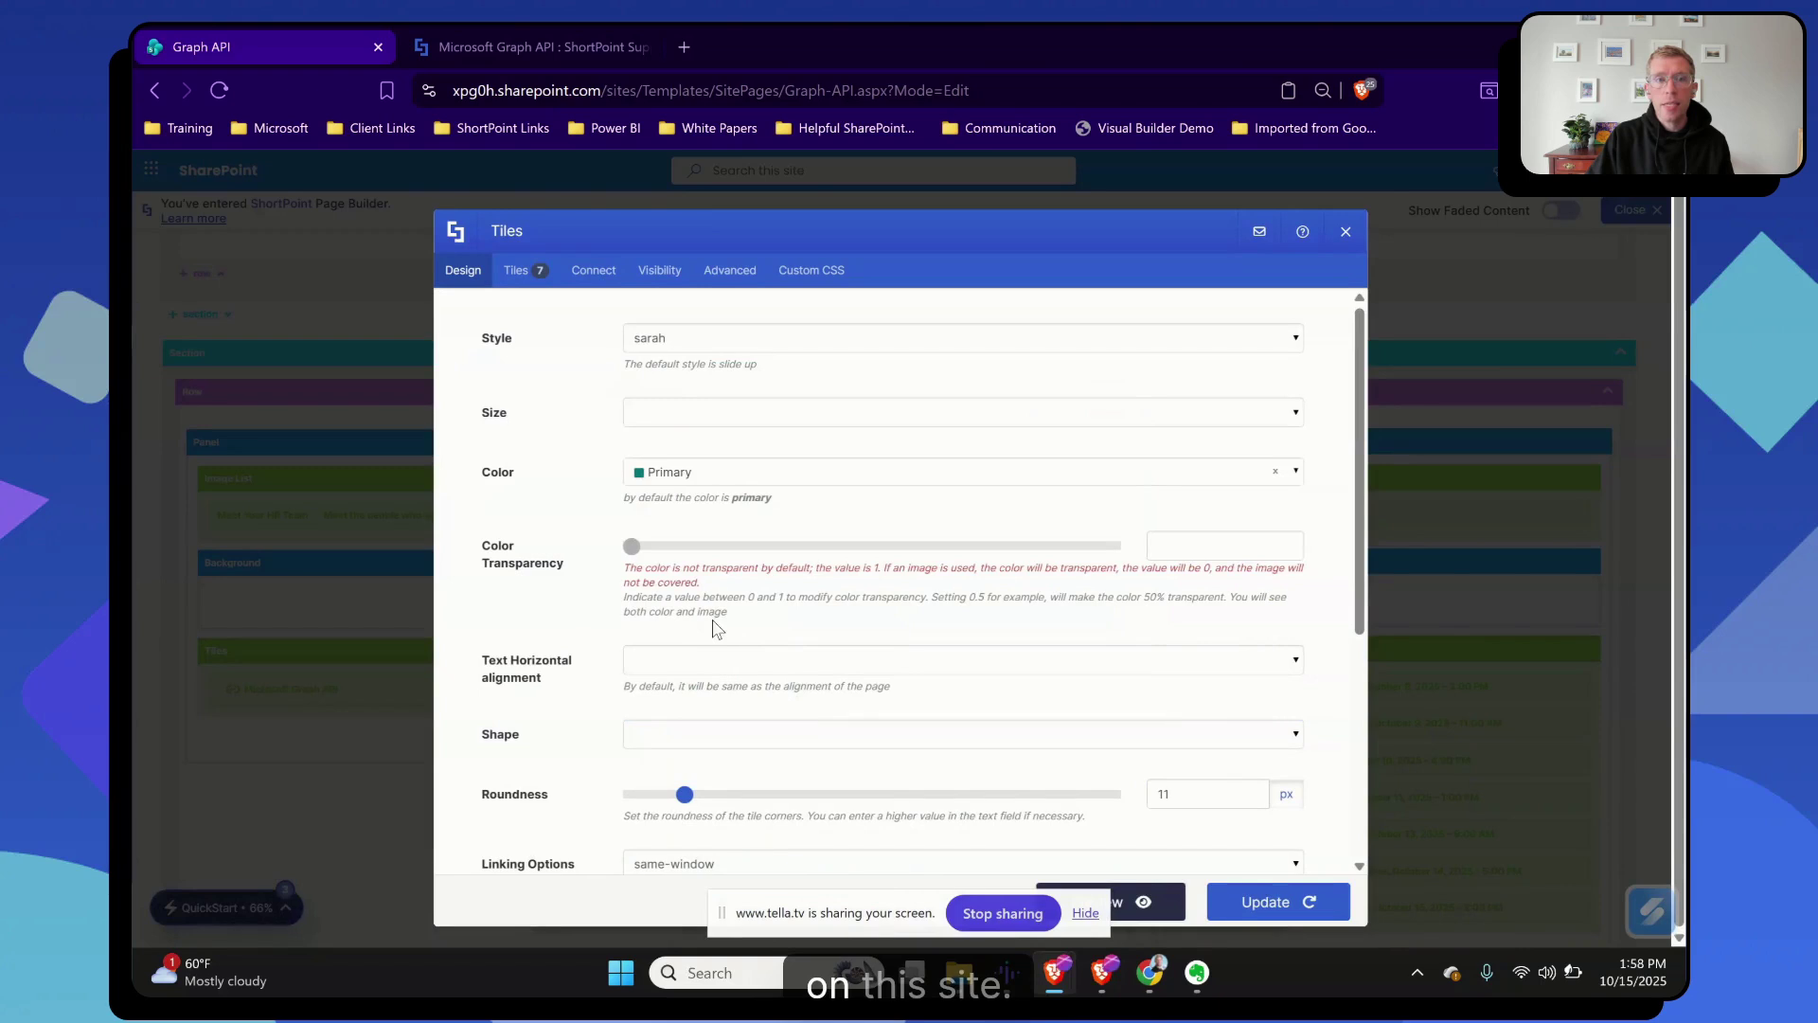
{"action": "left_click", "coordinate": [594, 272]}
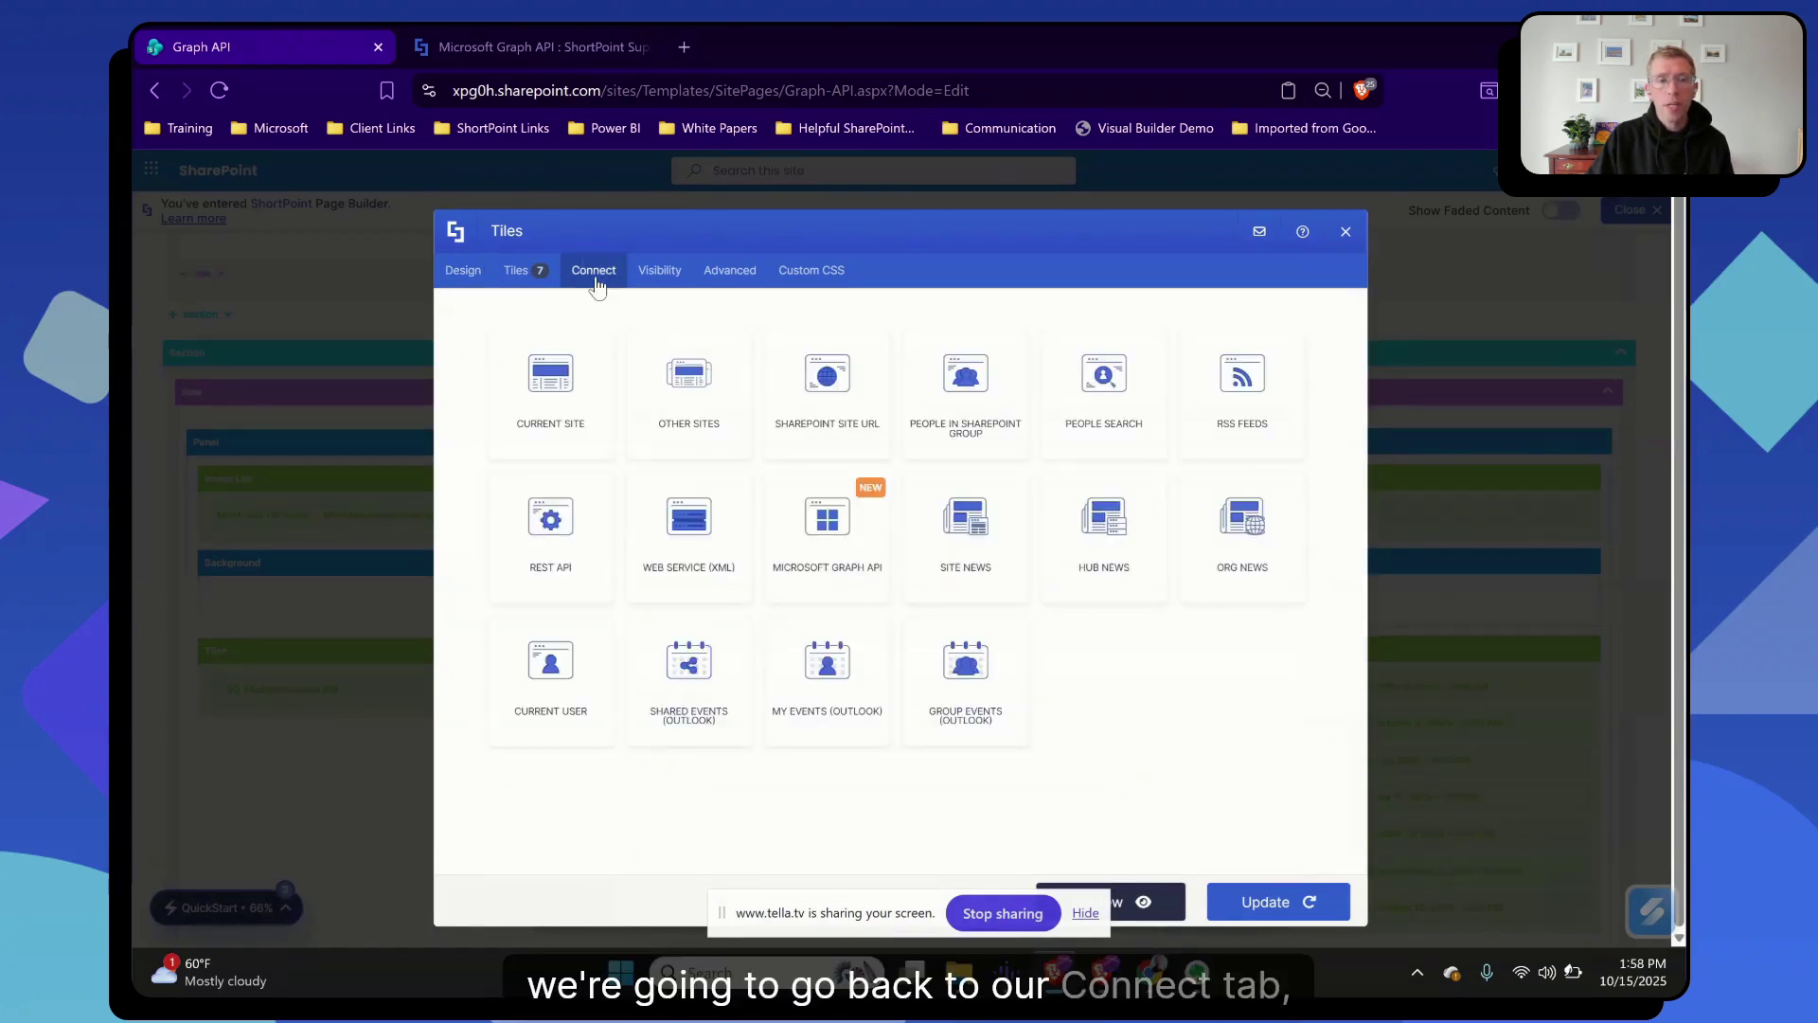
{"action": "left_click", "coordinate": [824, 535]}
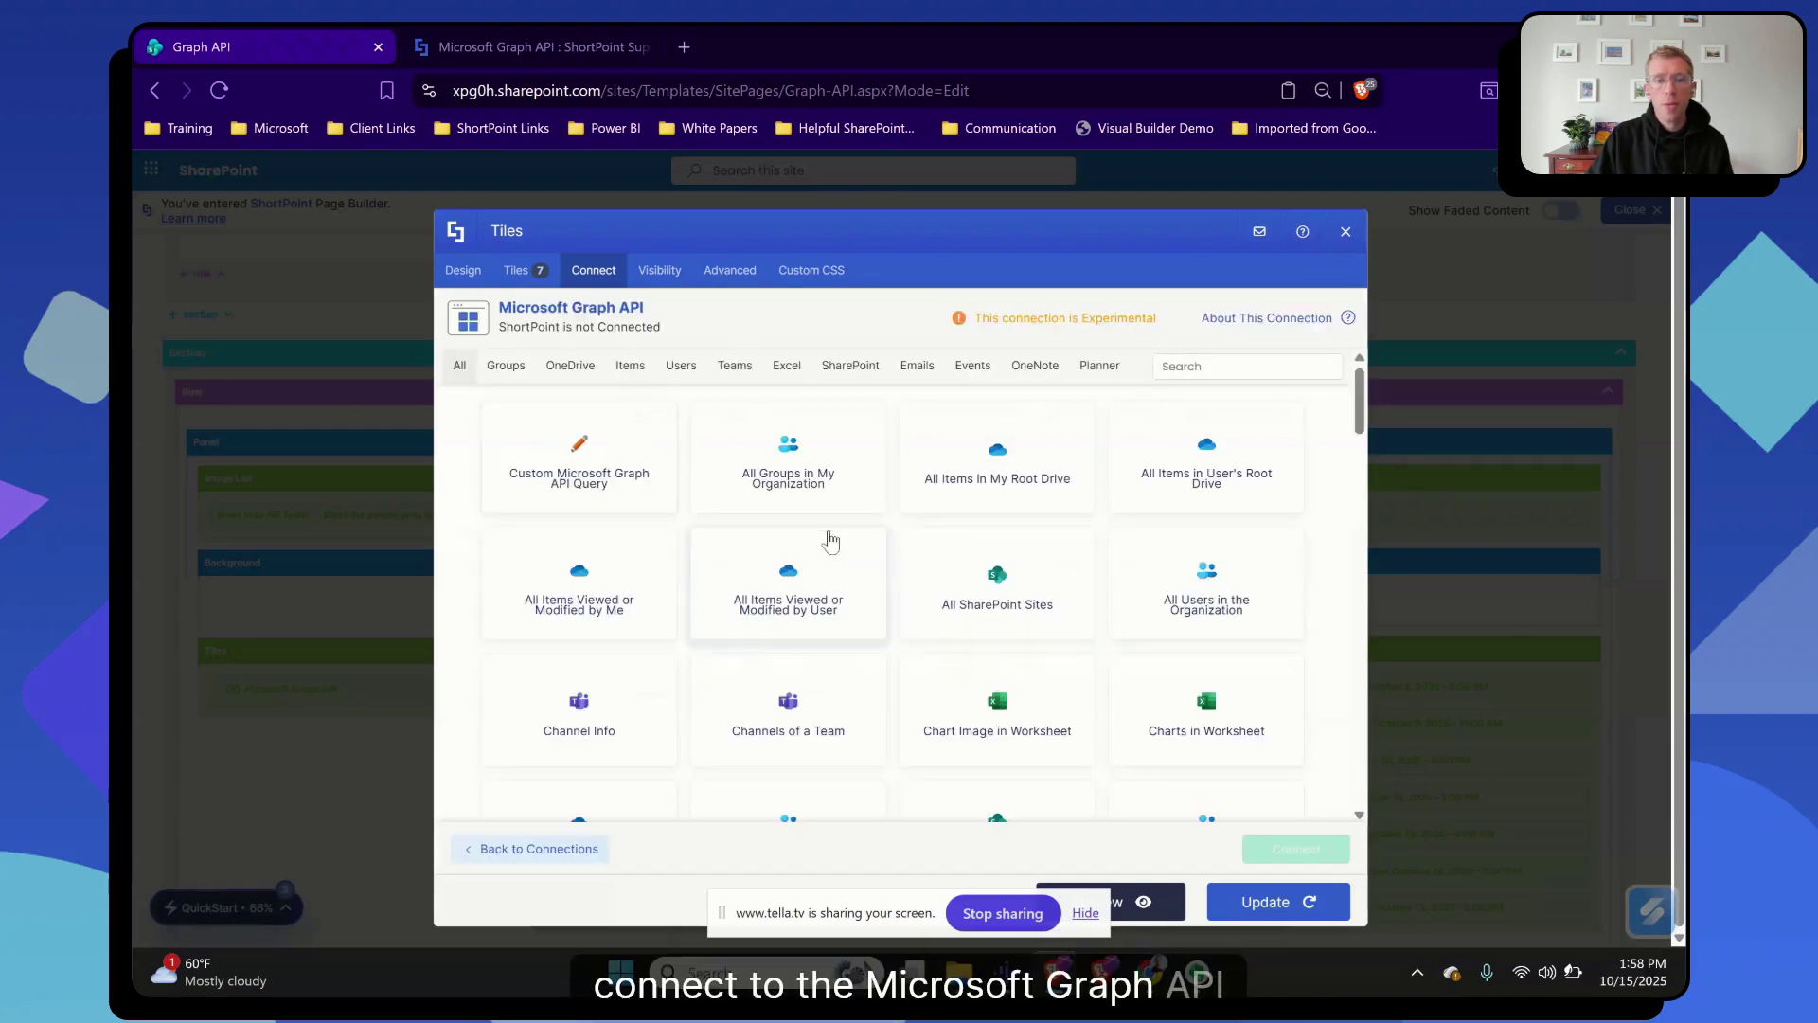
{"action": "left_click", "coordinate": [851, 370]}
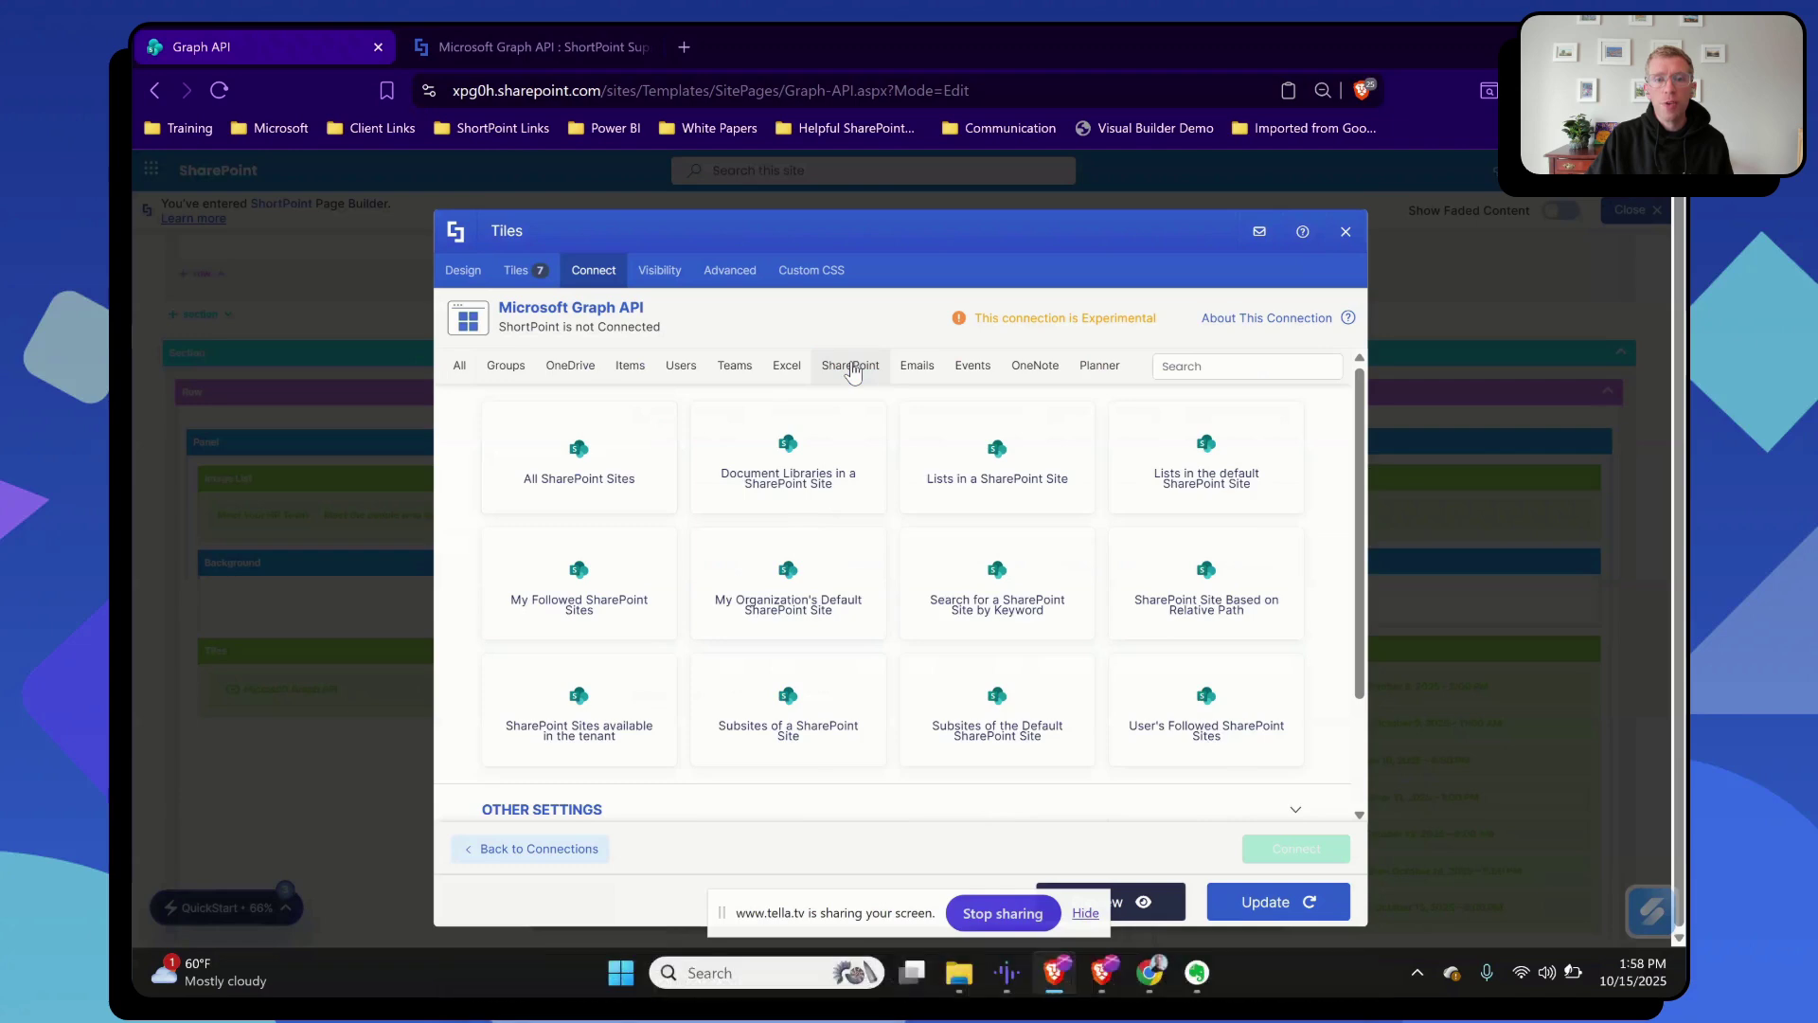
Choose Document Libraries in a SharePoint Site, step through site IDs to U.S. Sales, and copy its id.
{"action": "left_click", "coordinate": [821, 447]}
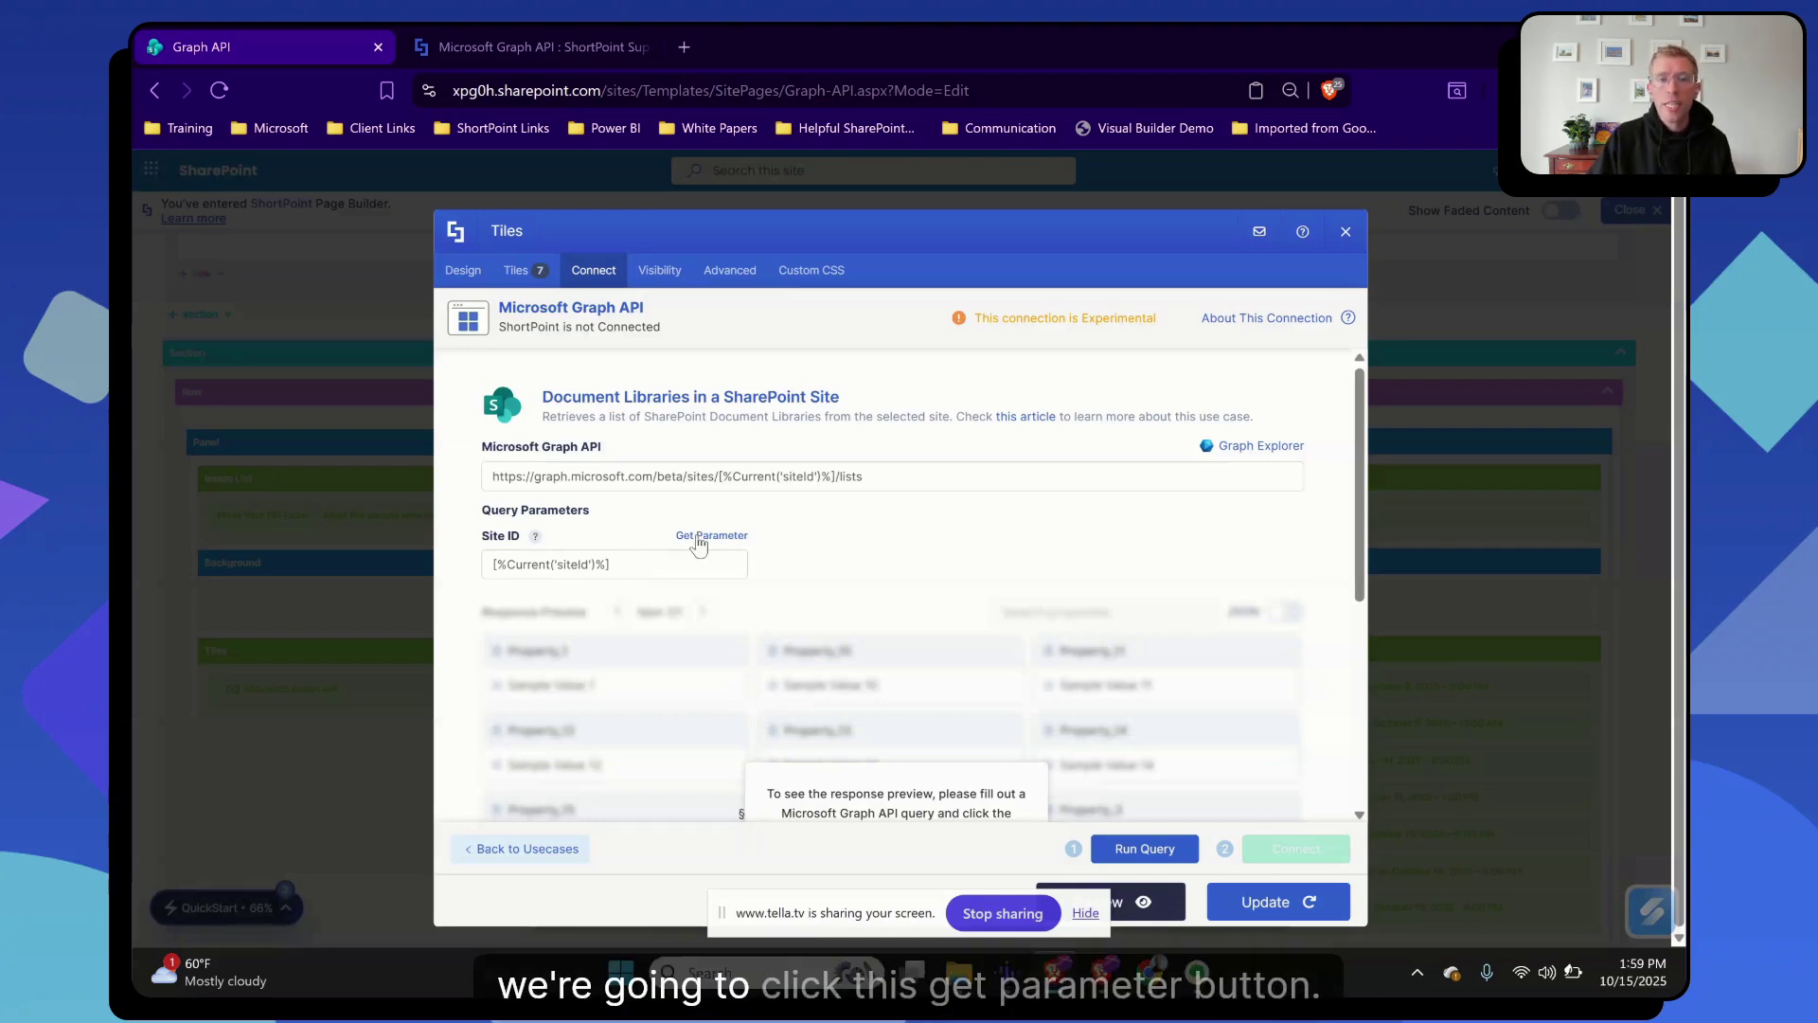
{"action": "left_click", "coordinate": [699, 537]}
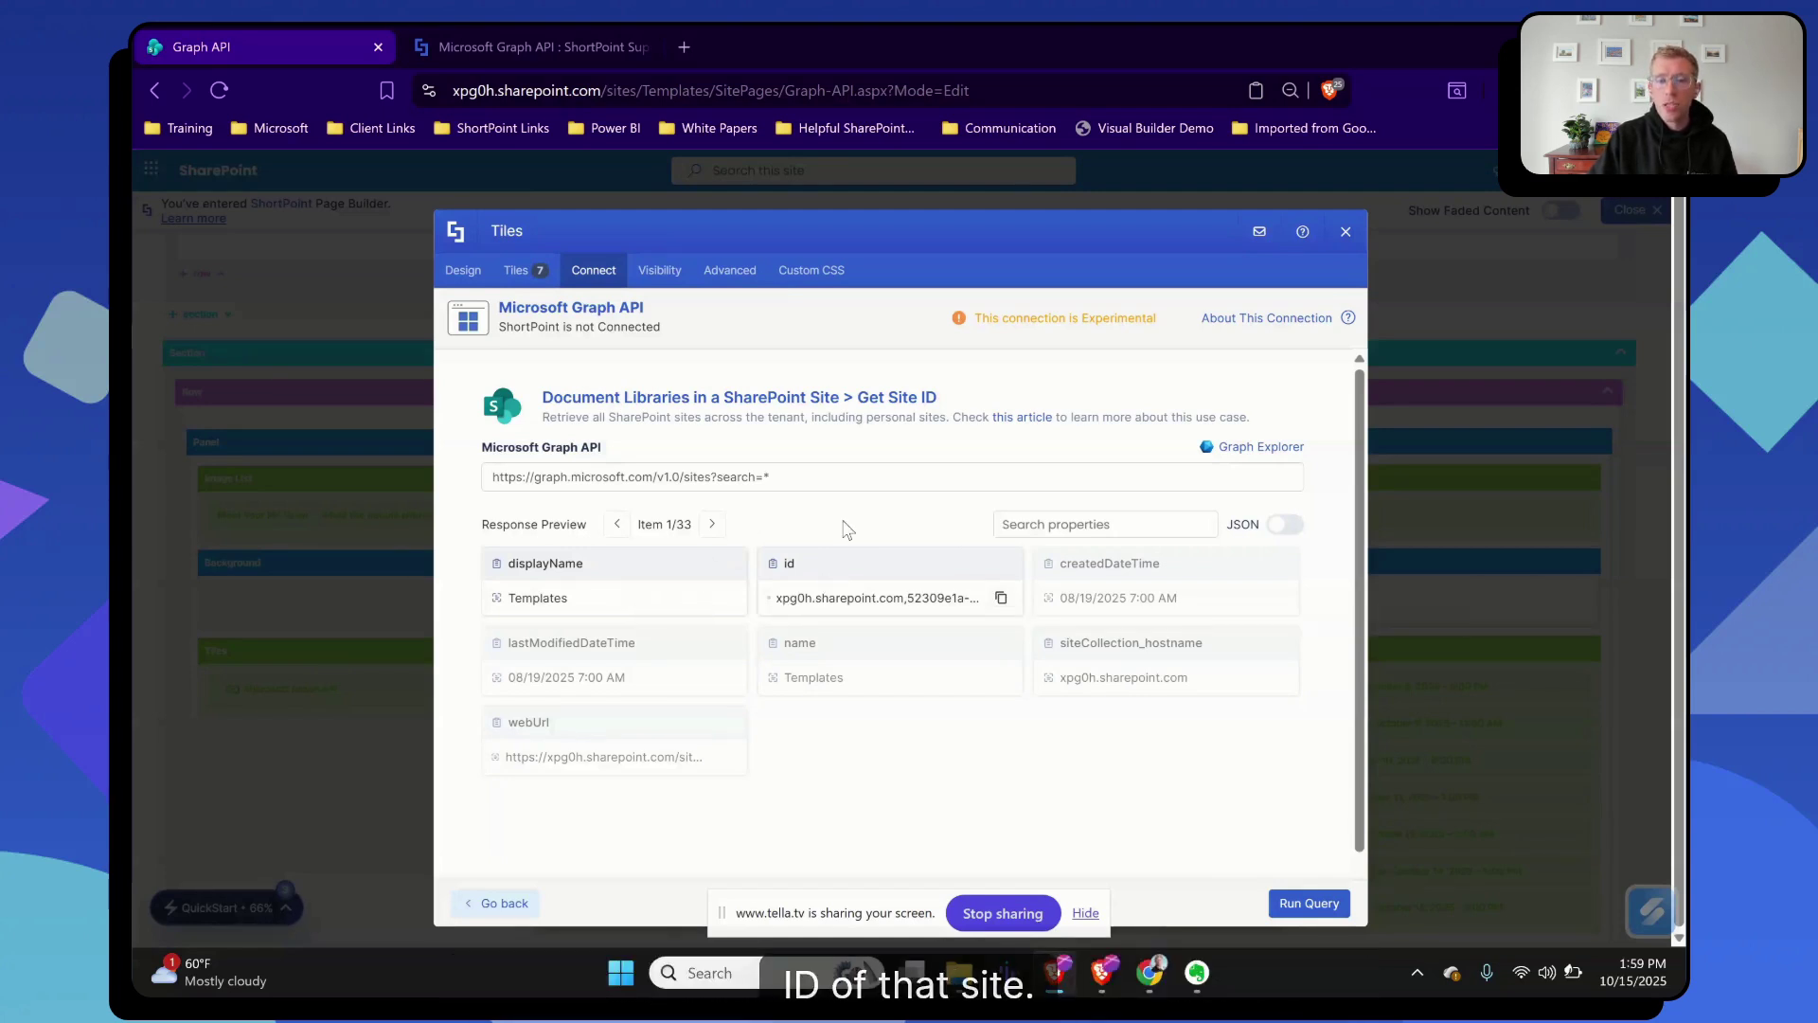
{"action": "left_click", "coordinate": [712, 527]}
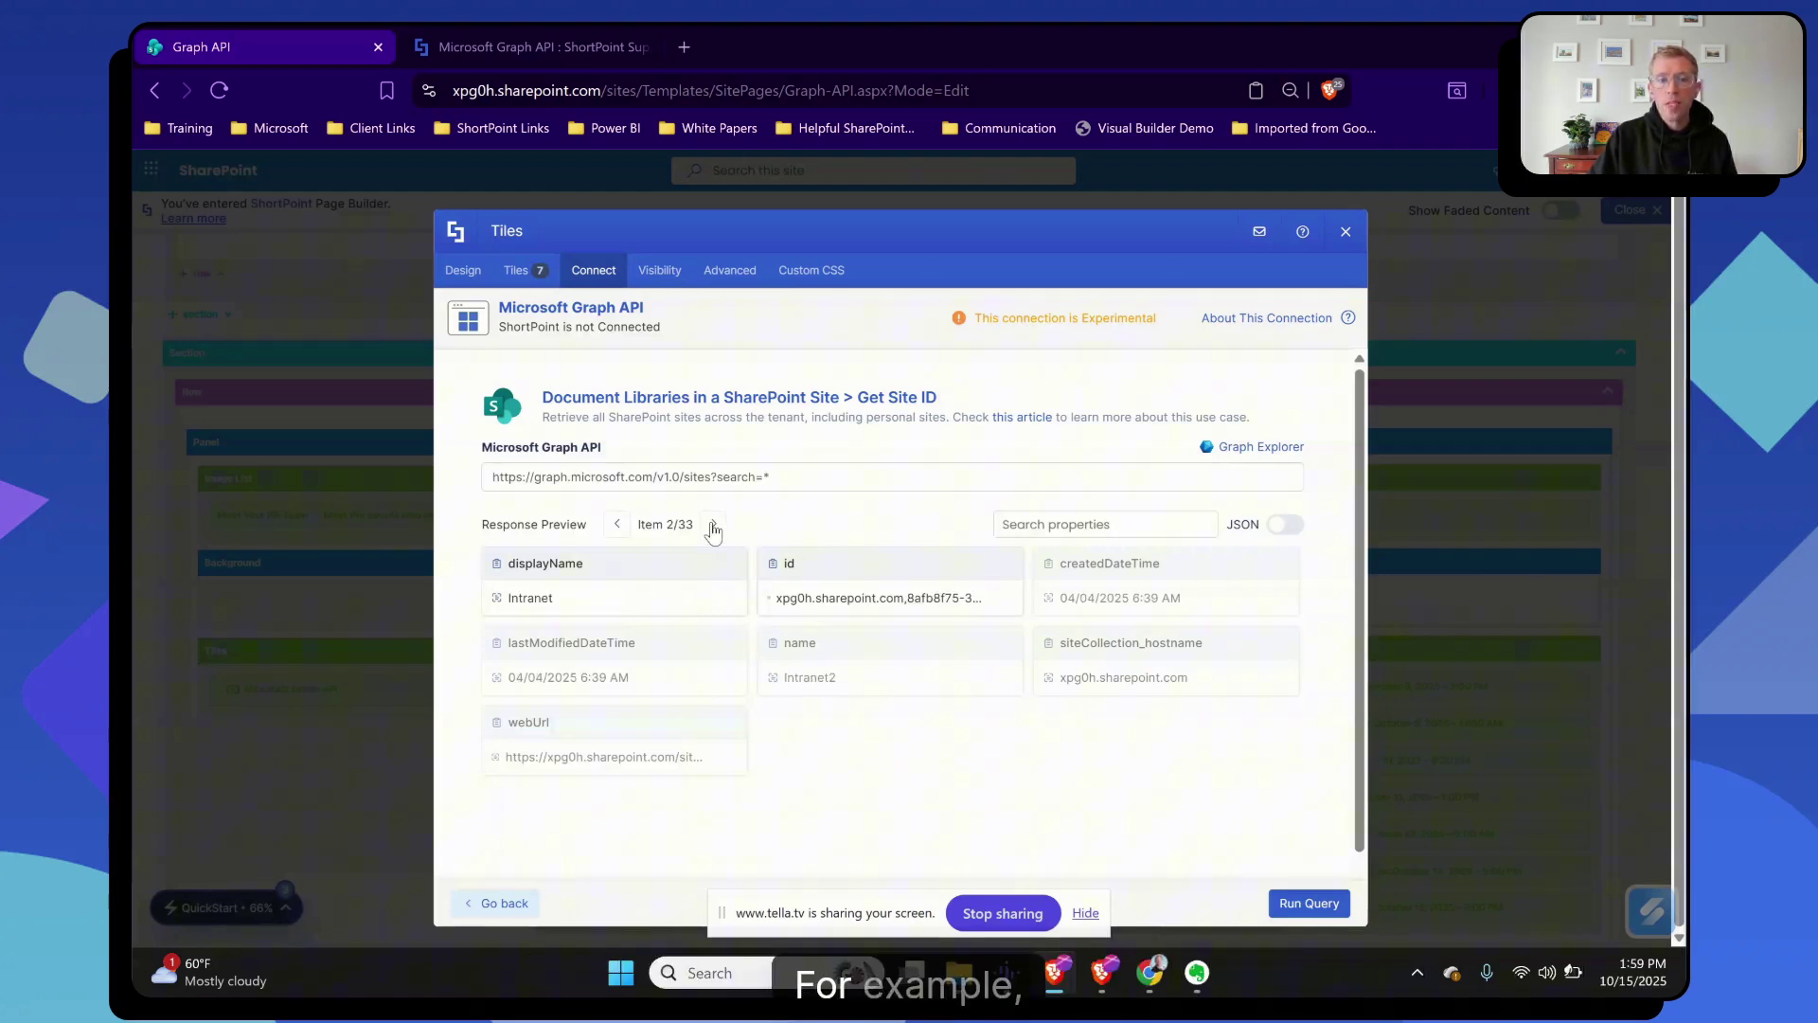
{"action": "left_click", "coordinate": [713, 527]}
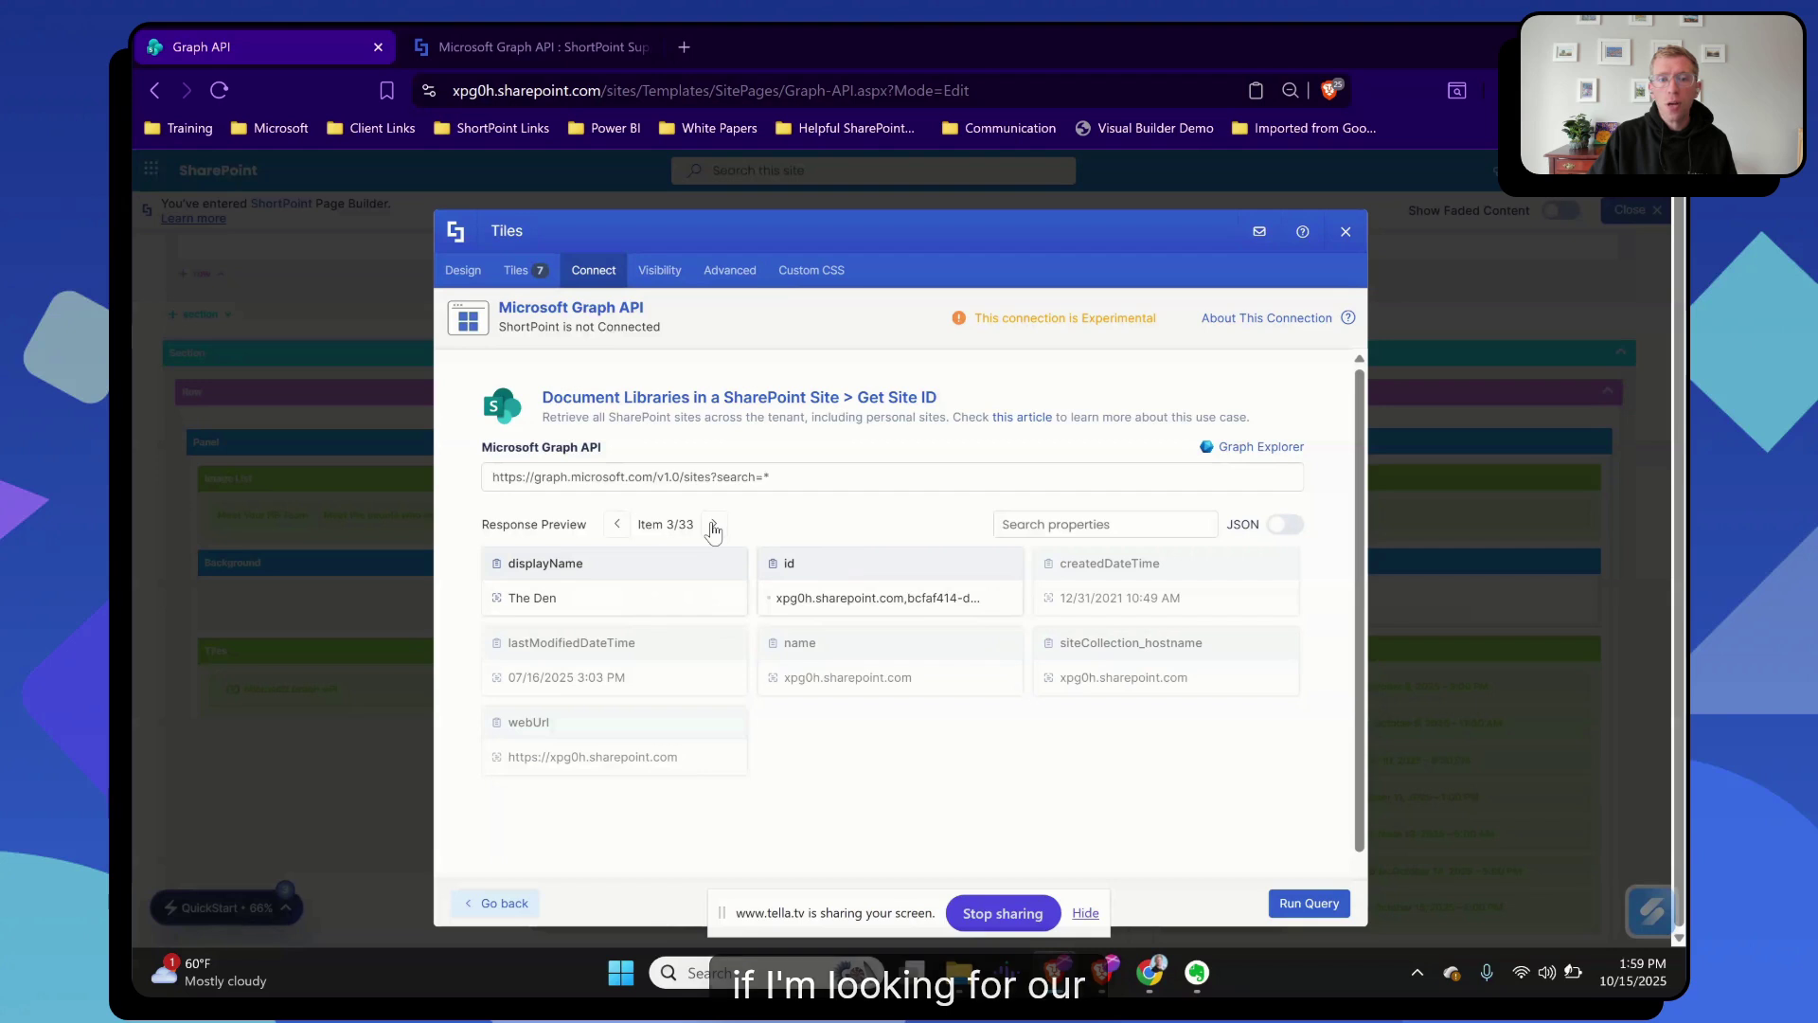
{"action": "left_click", "coordinate": [713, 527]}
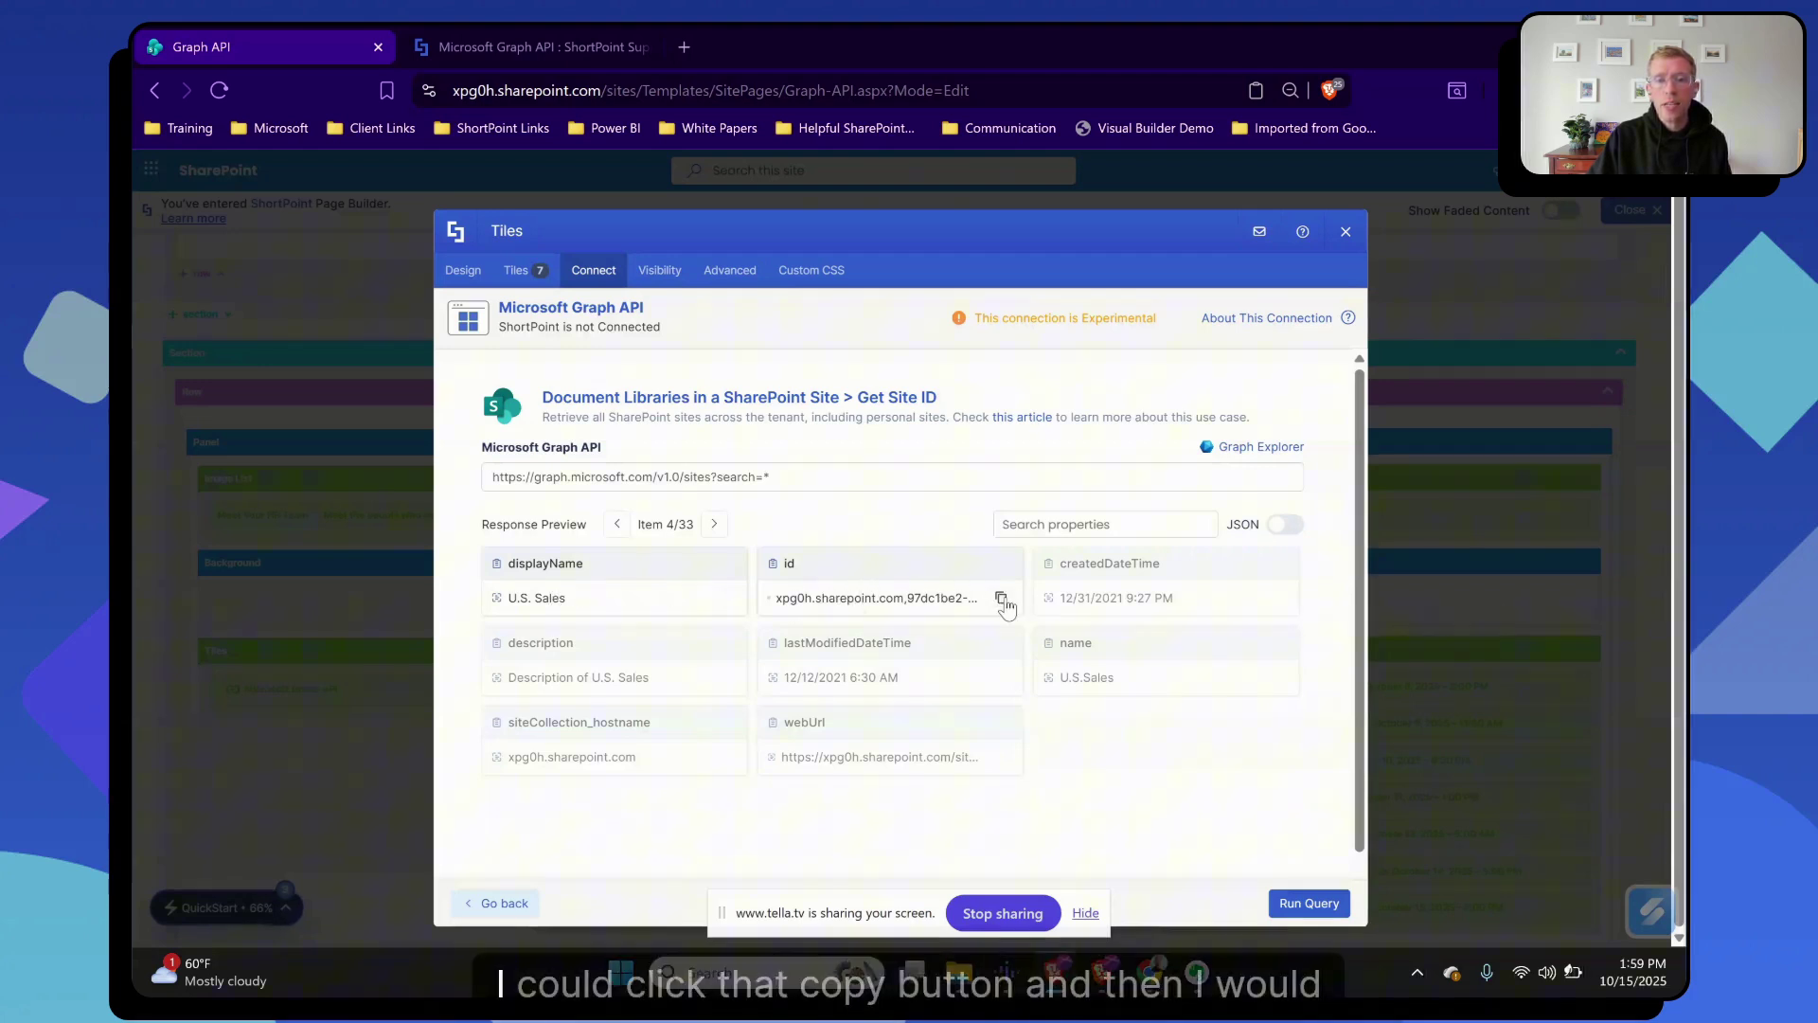
{"action": "left_click", "coordinate": [1002, 600]}
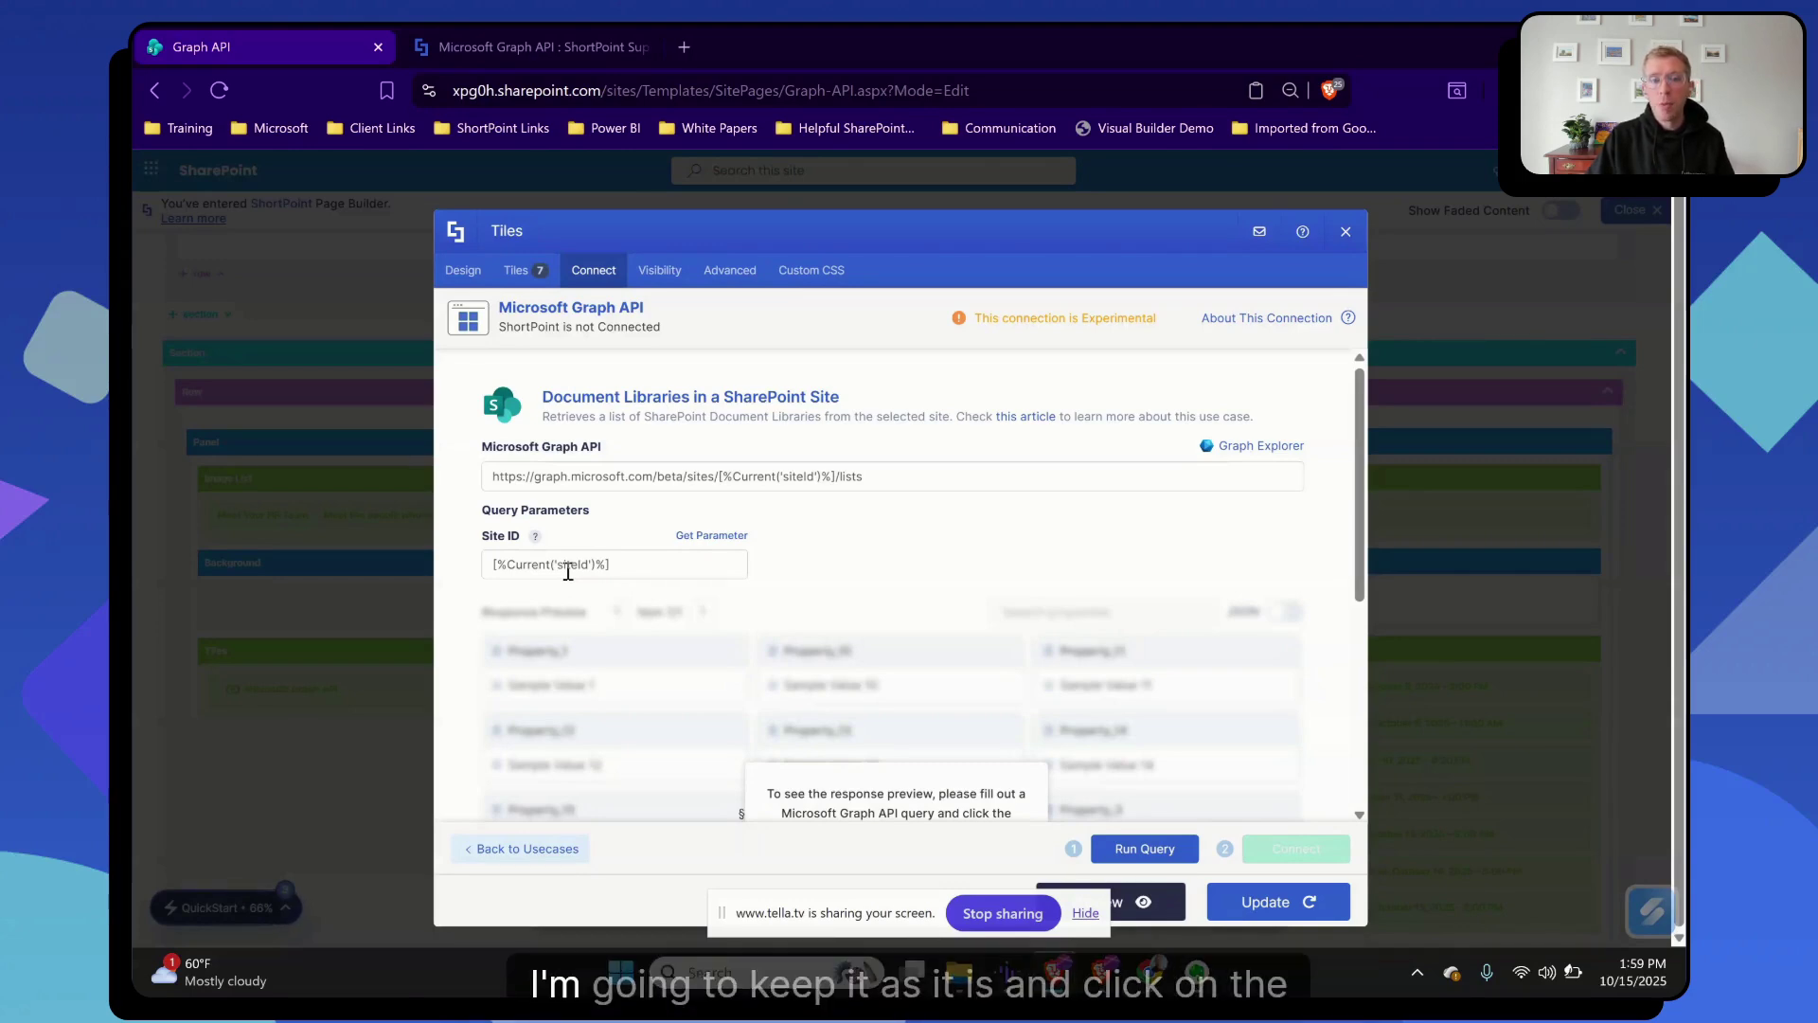
Run the Document Libraries query with Site ID [%Current('siteId')%].
{"action": "left_click", "coordinate": [1129, 855]}
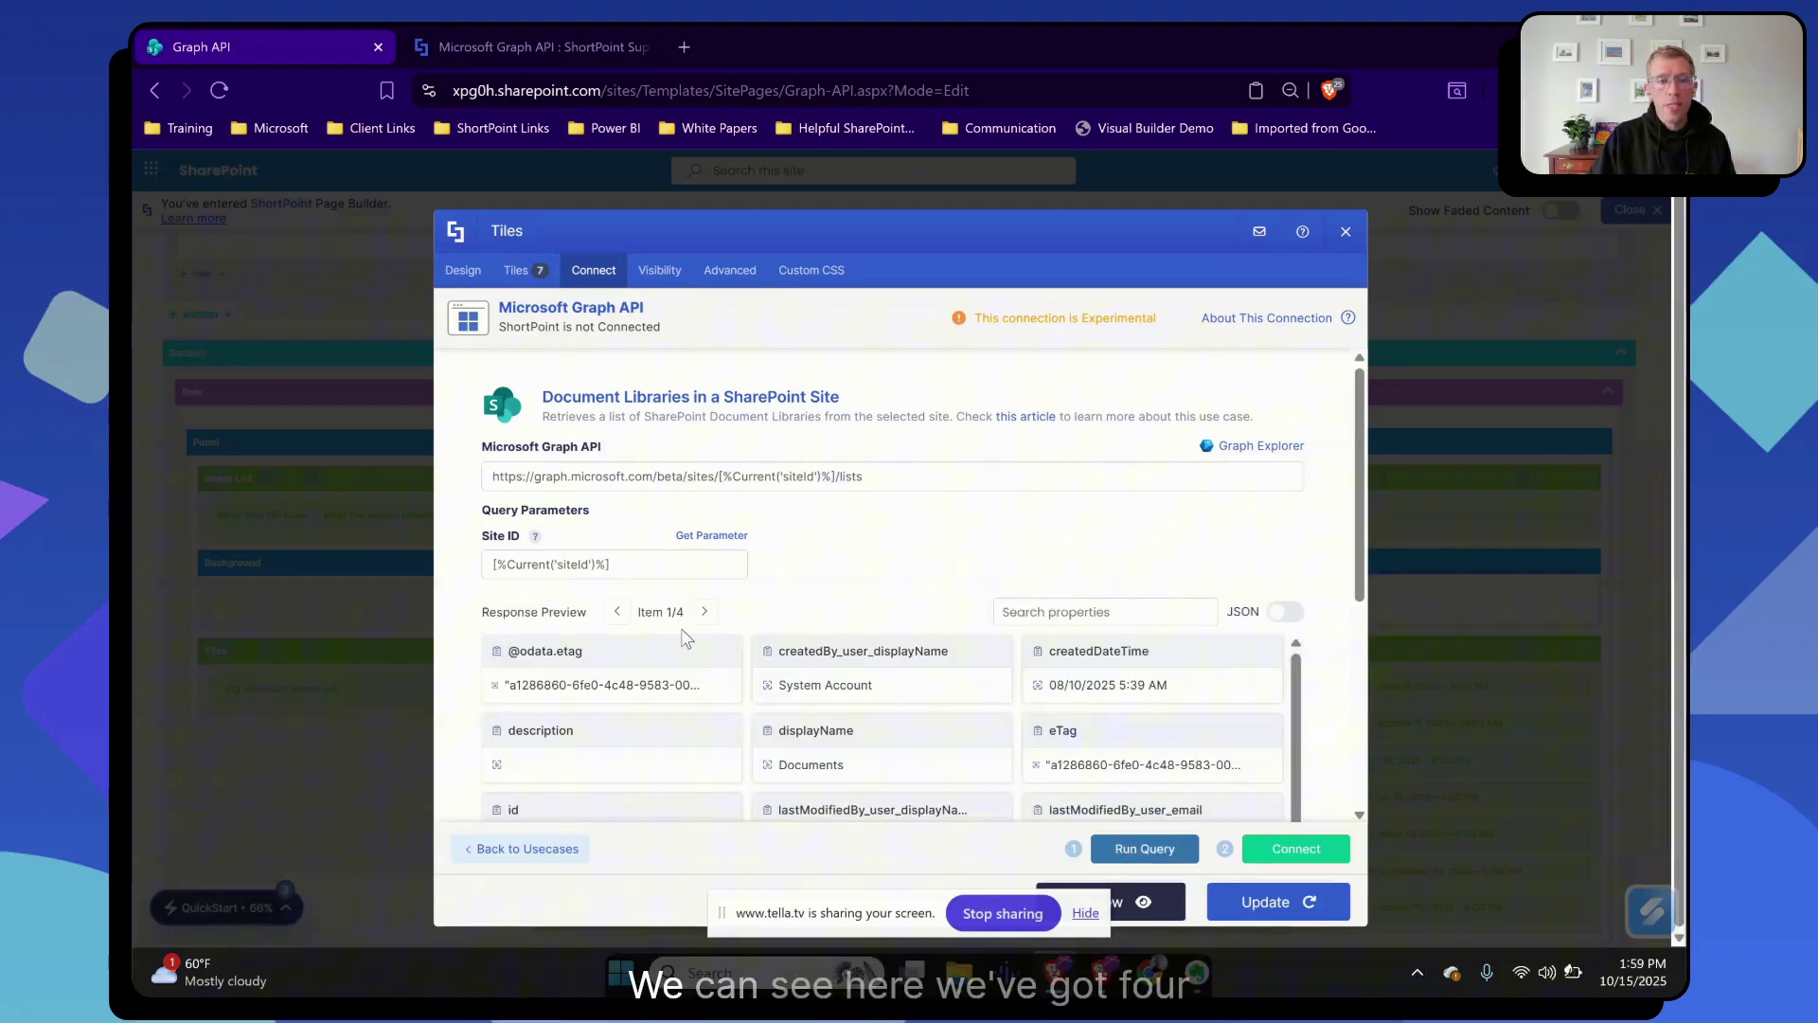
Connect the tiles to the library results and map each tile Title to #displayName.
{"action": "left_click", "coordinate": [1270, 856]}
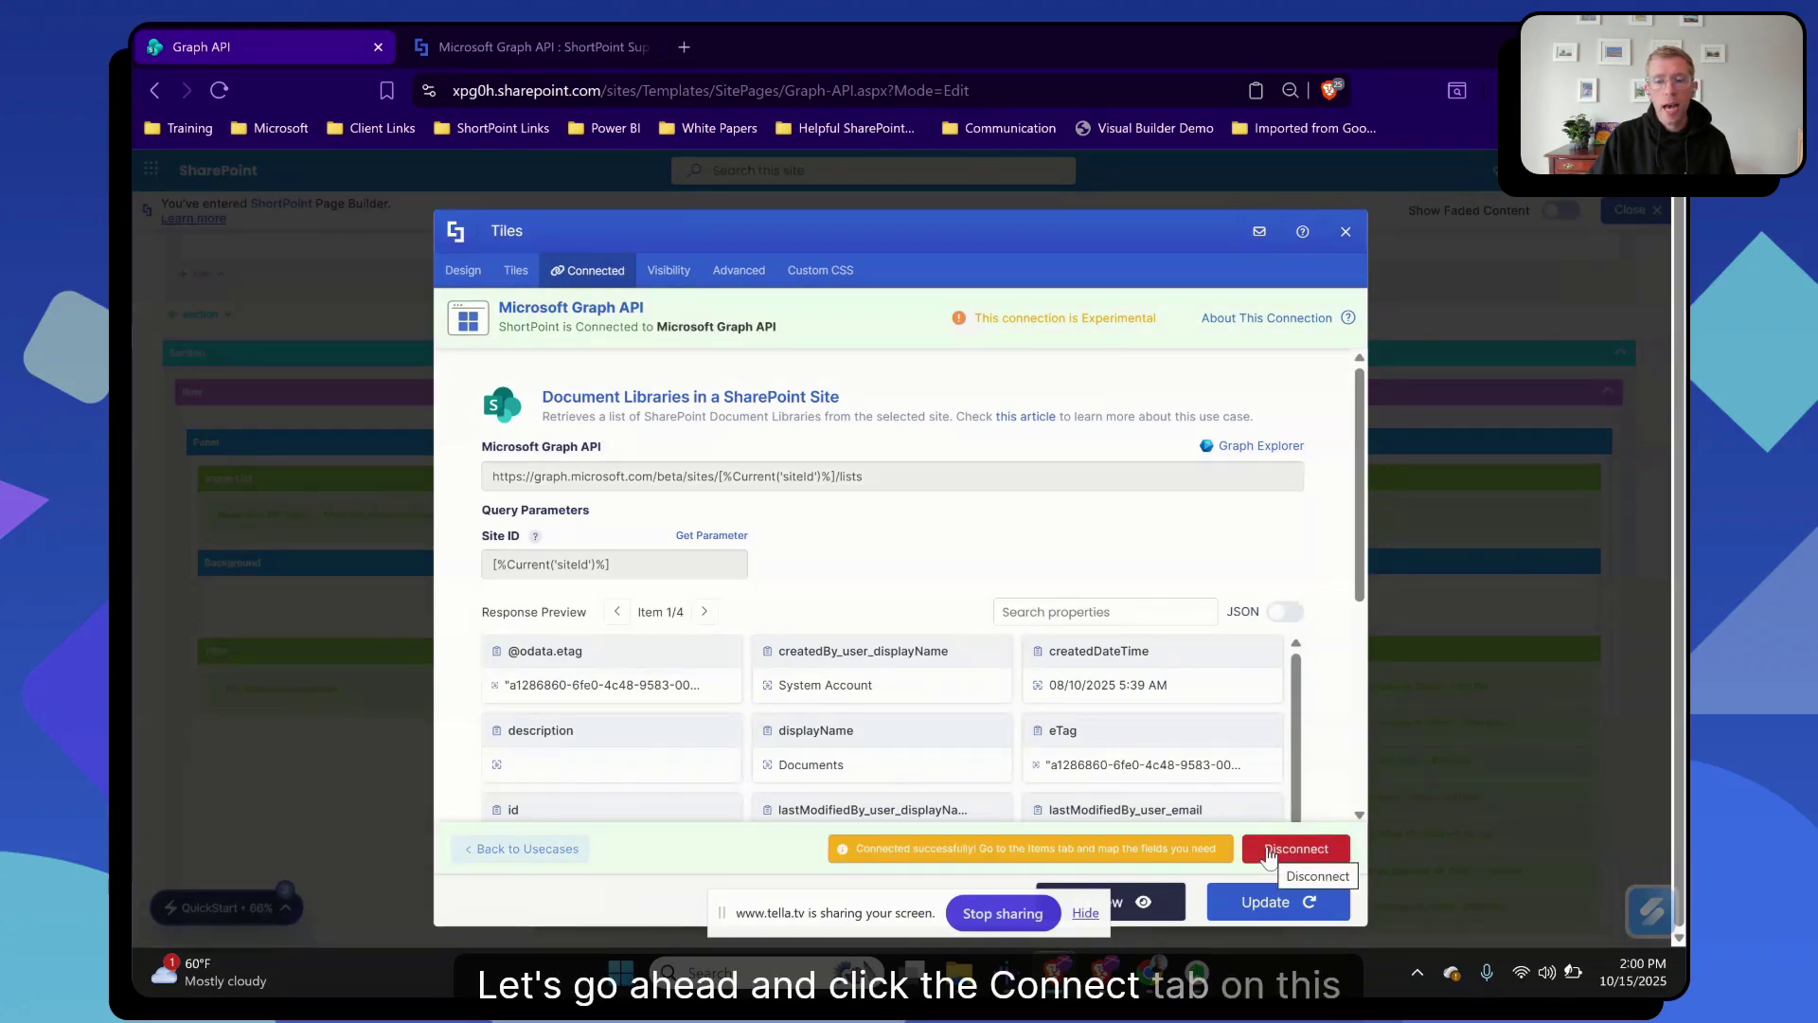
{"action": "left_click", "coordinate": [518, 274]}
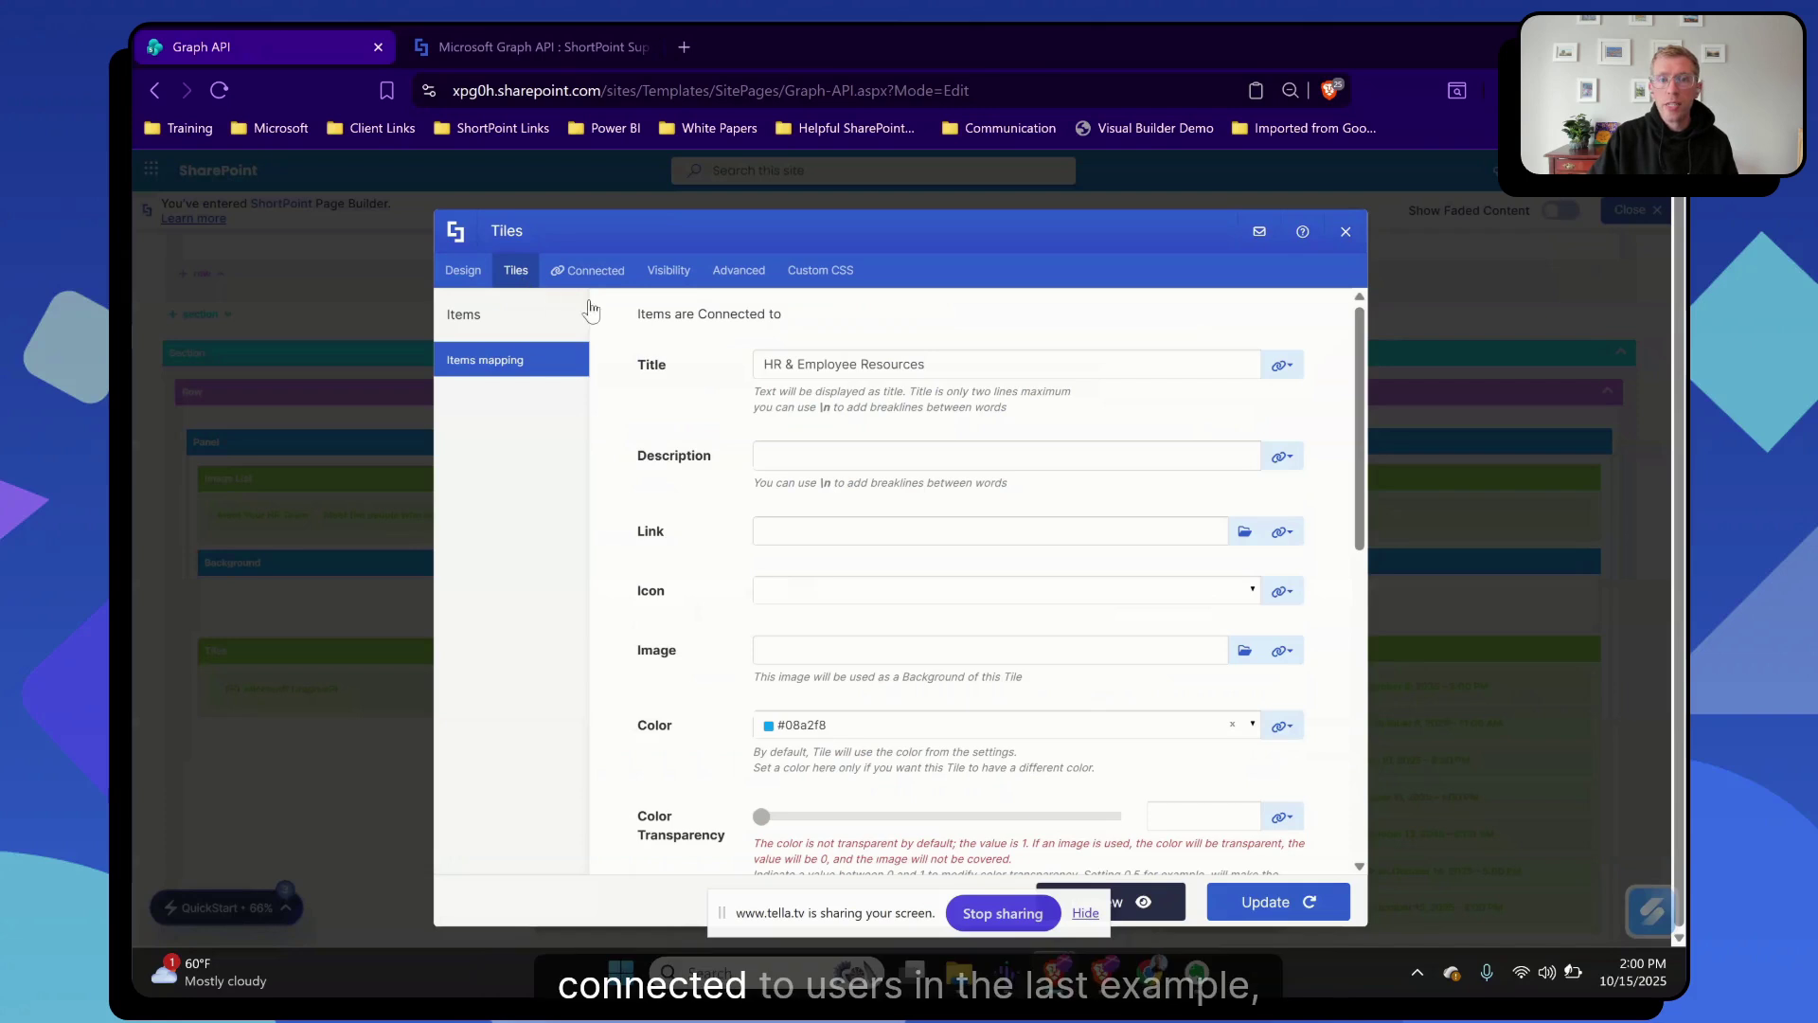
{"action": "left_click", "coordinate": [755, 367]}
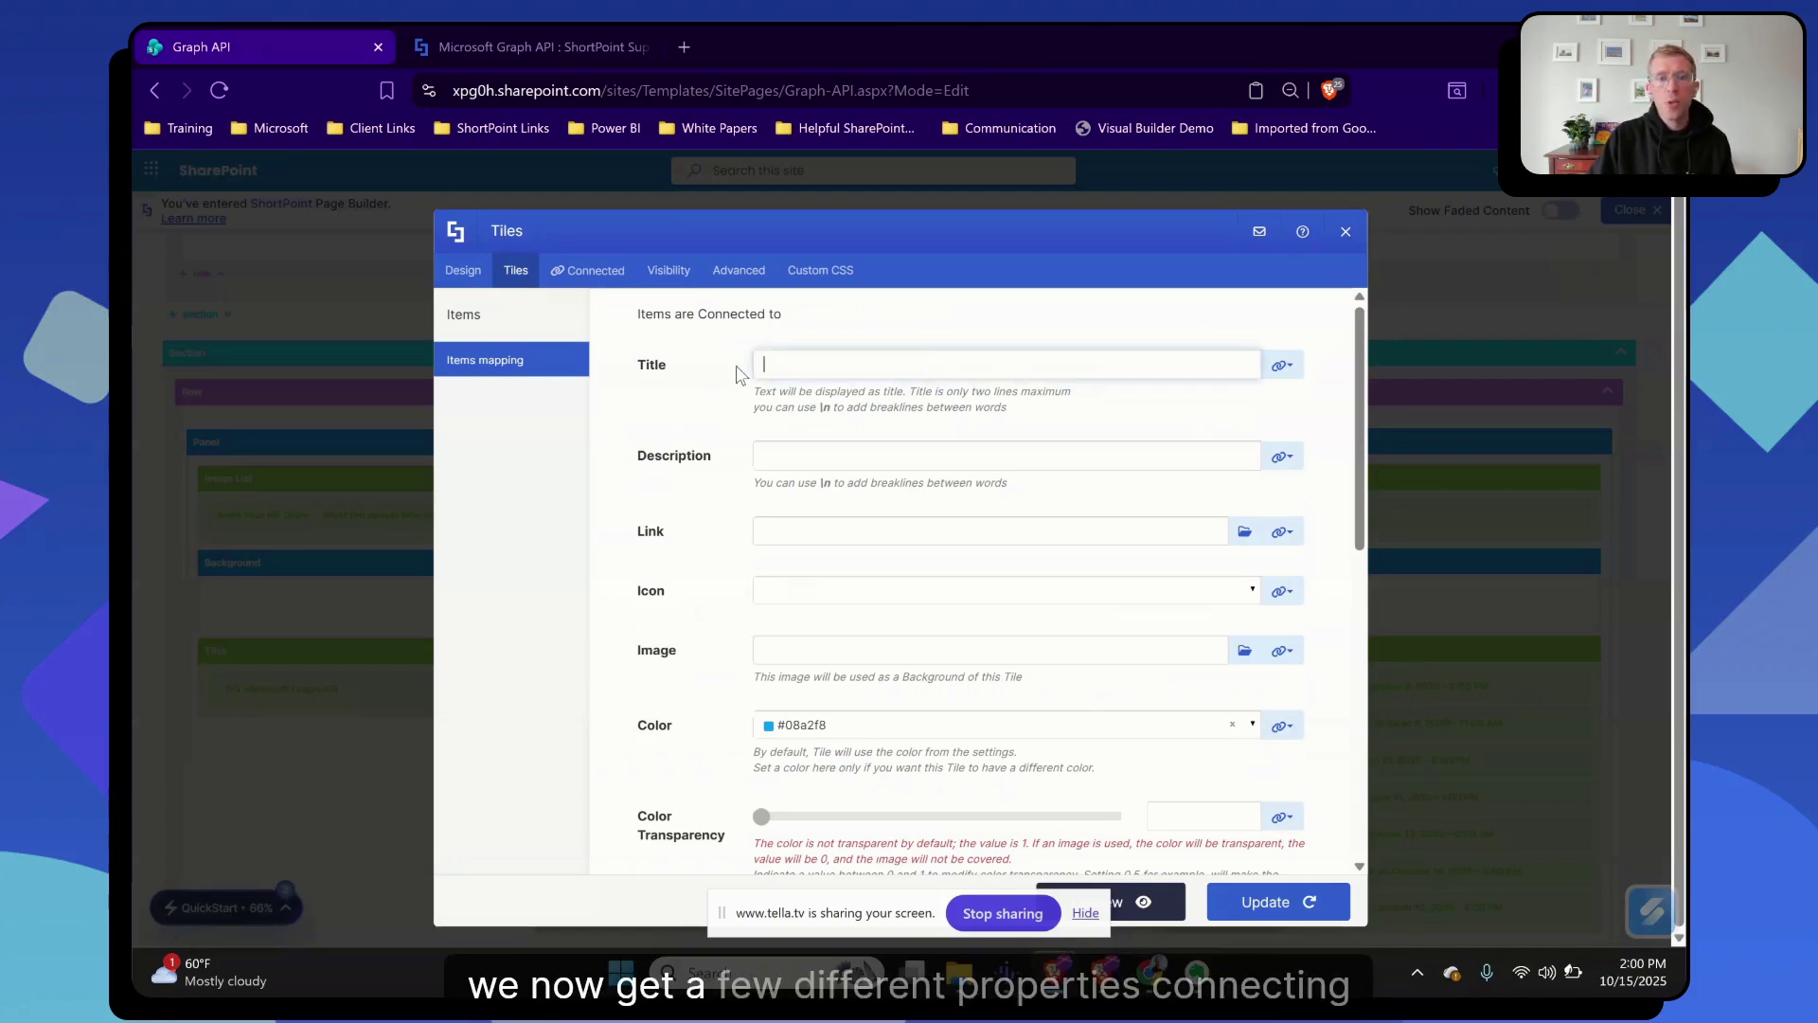
{"action": "left_click", "coordinate": [1283, 367]}
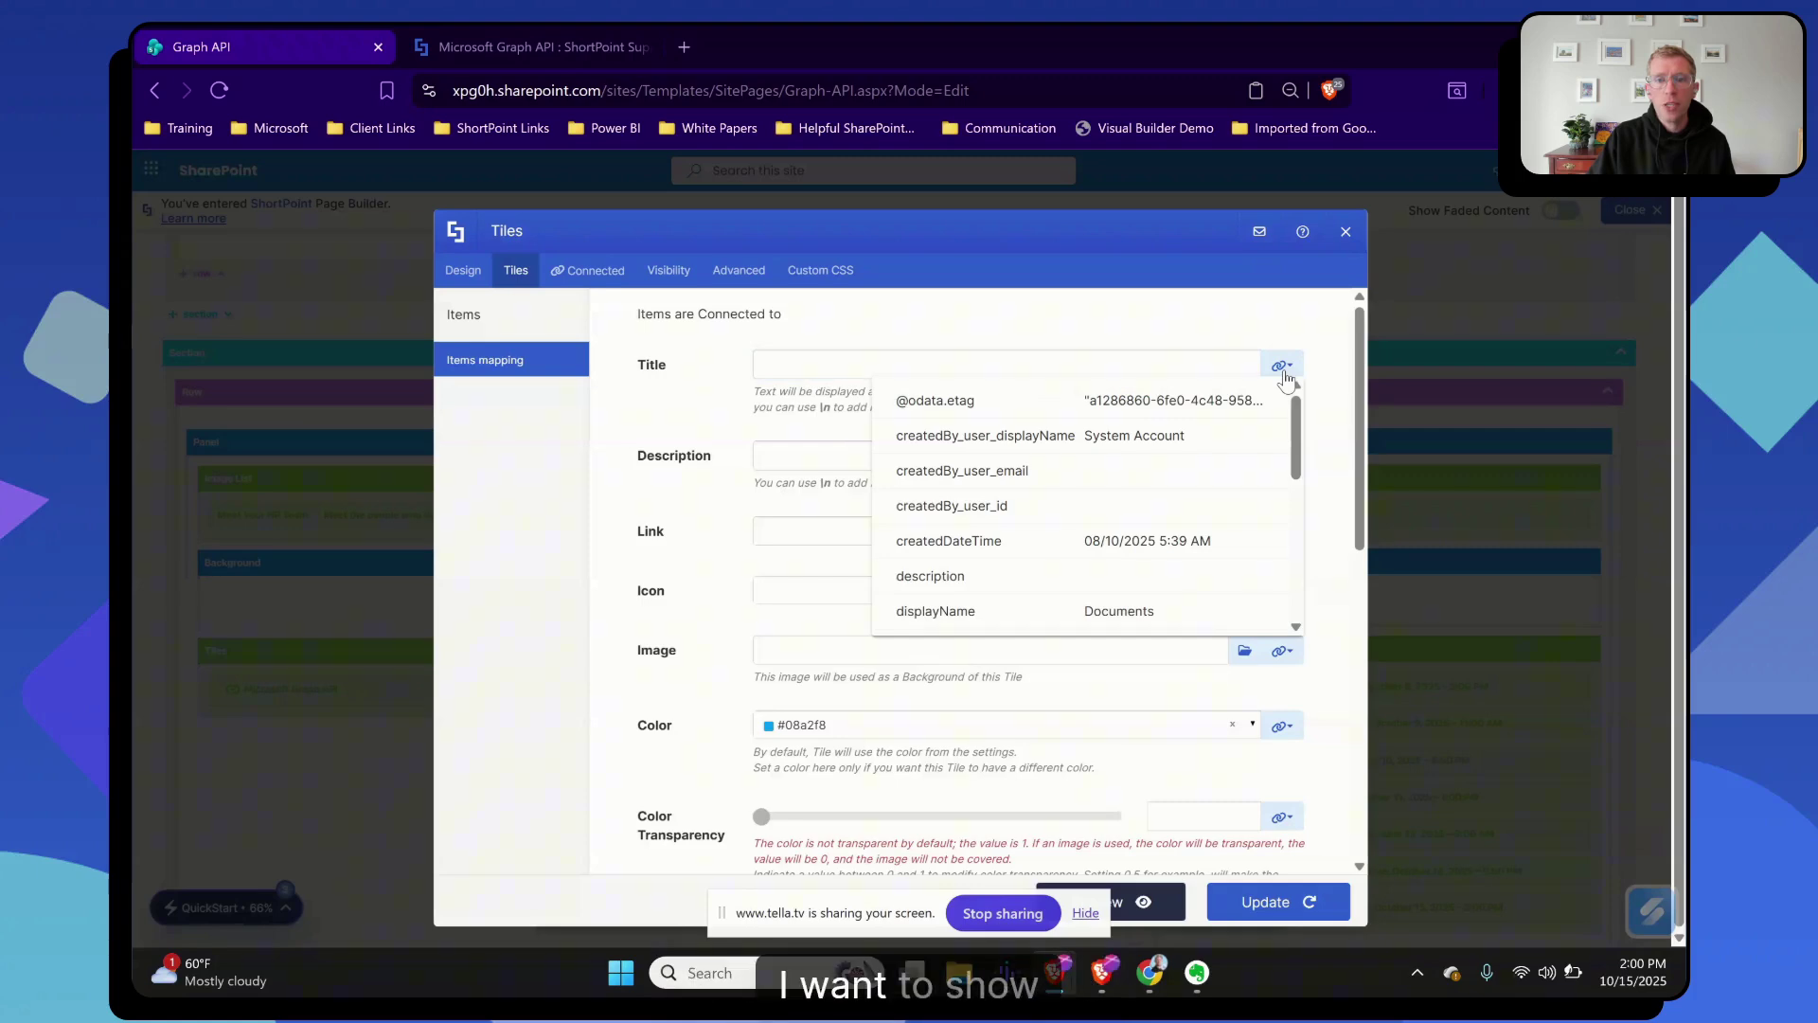
{"action": "left_click", "coordinate": [1113, 613]}
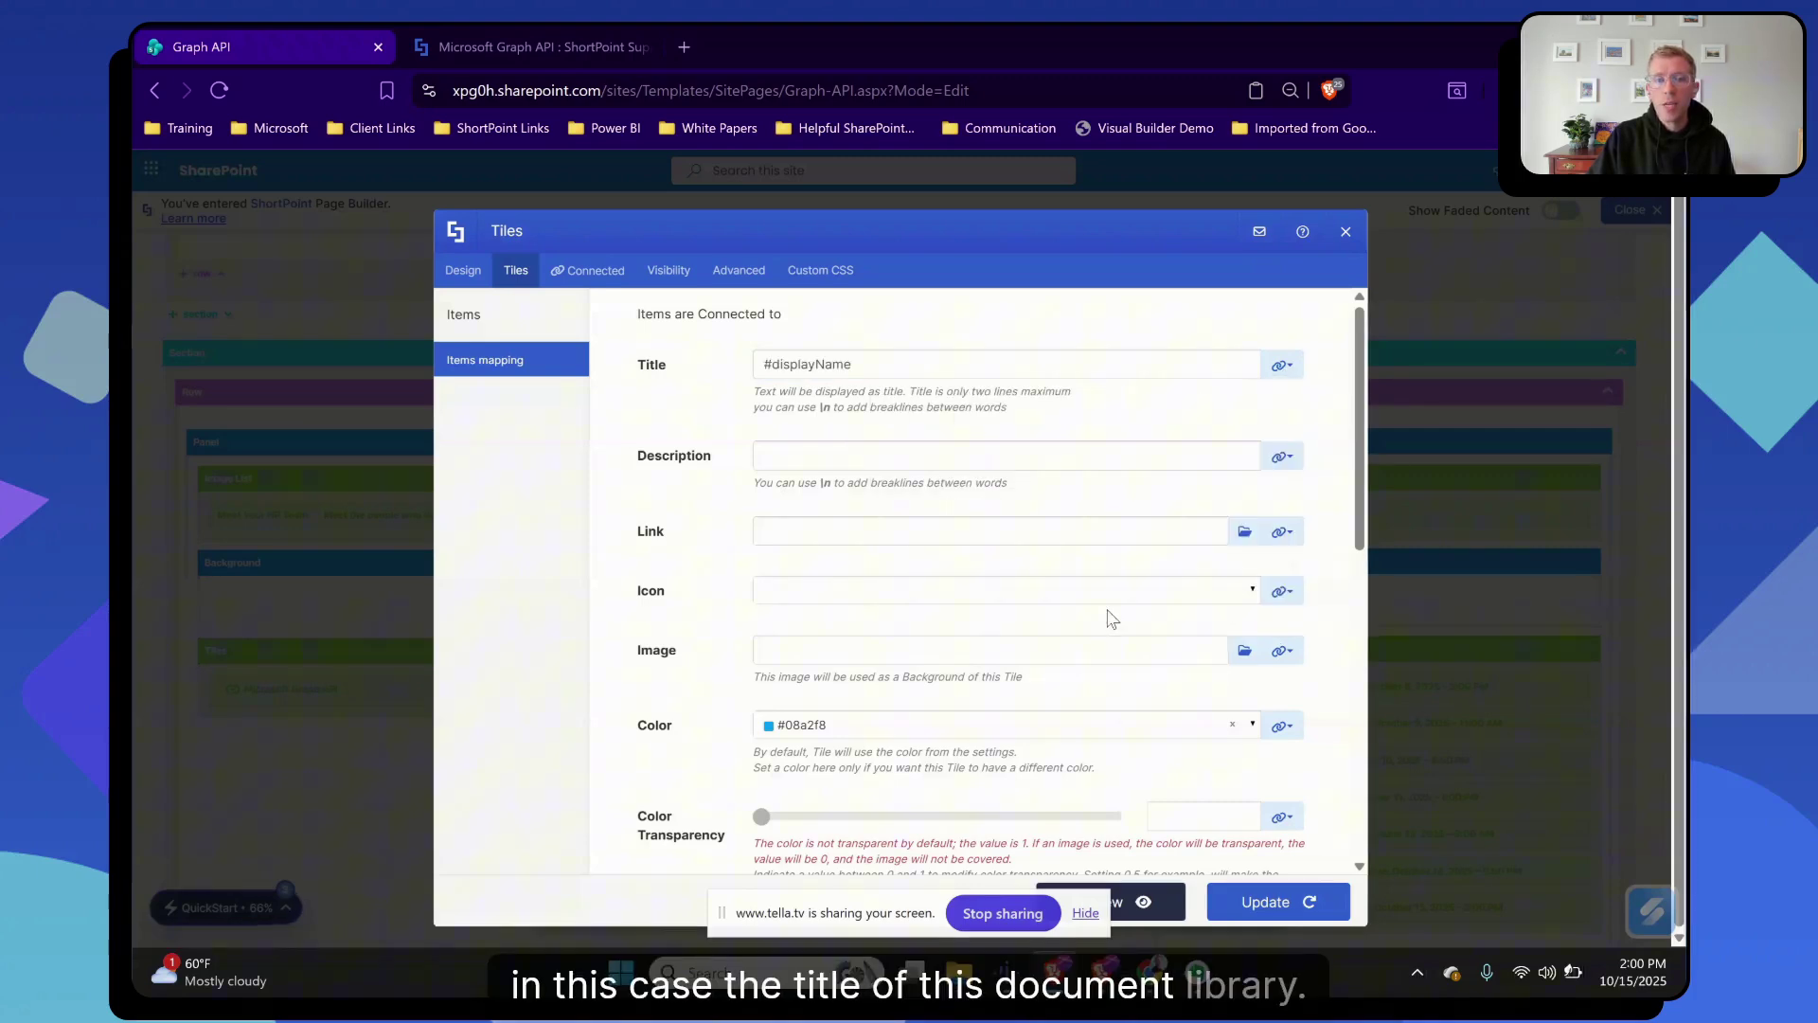
Map the tile Link to #webUrl and preview the four document-library tiles.
{"action": "left_click", "coordinate": [1280, 534]}
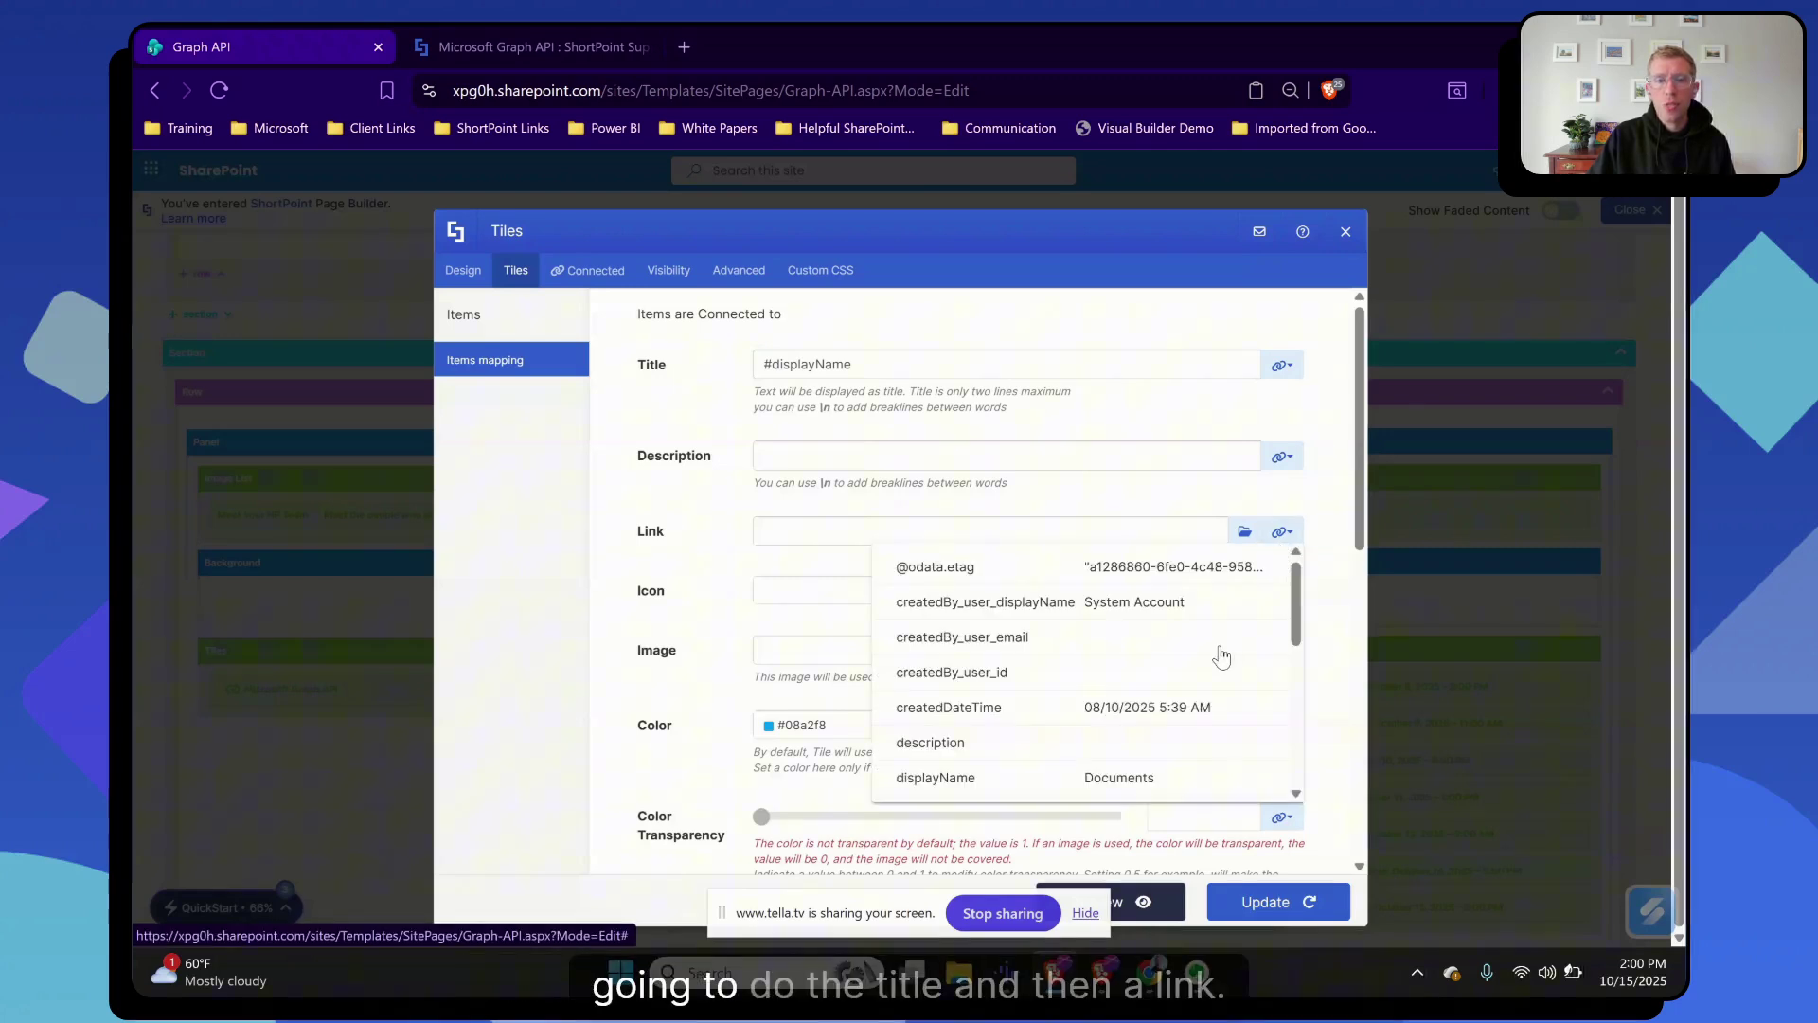
{"action": "scroll", "coordinate": [1222, 656], "scroll_direction": "down", "scroll_amount": 3}
{"action": "scroll", "coordinate": [1222, 656], "scroll_direction": "down", "scroll_amount": 2}
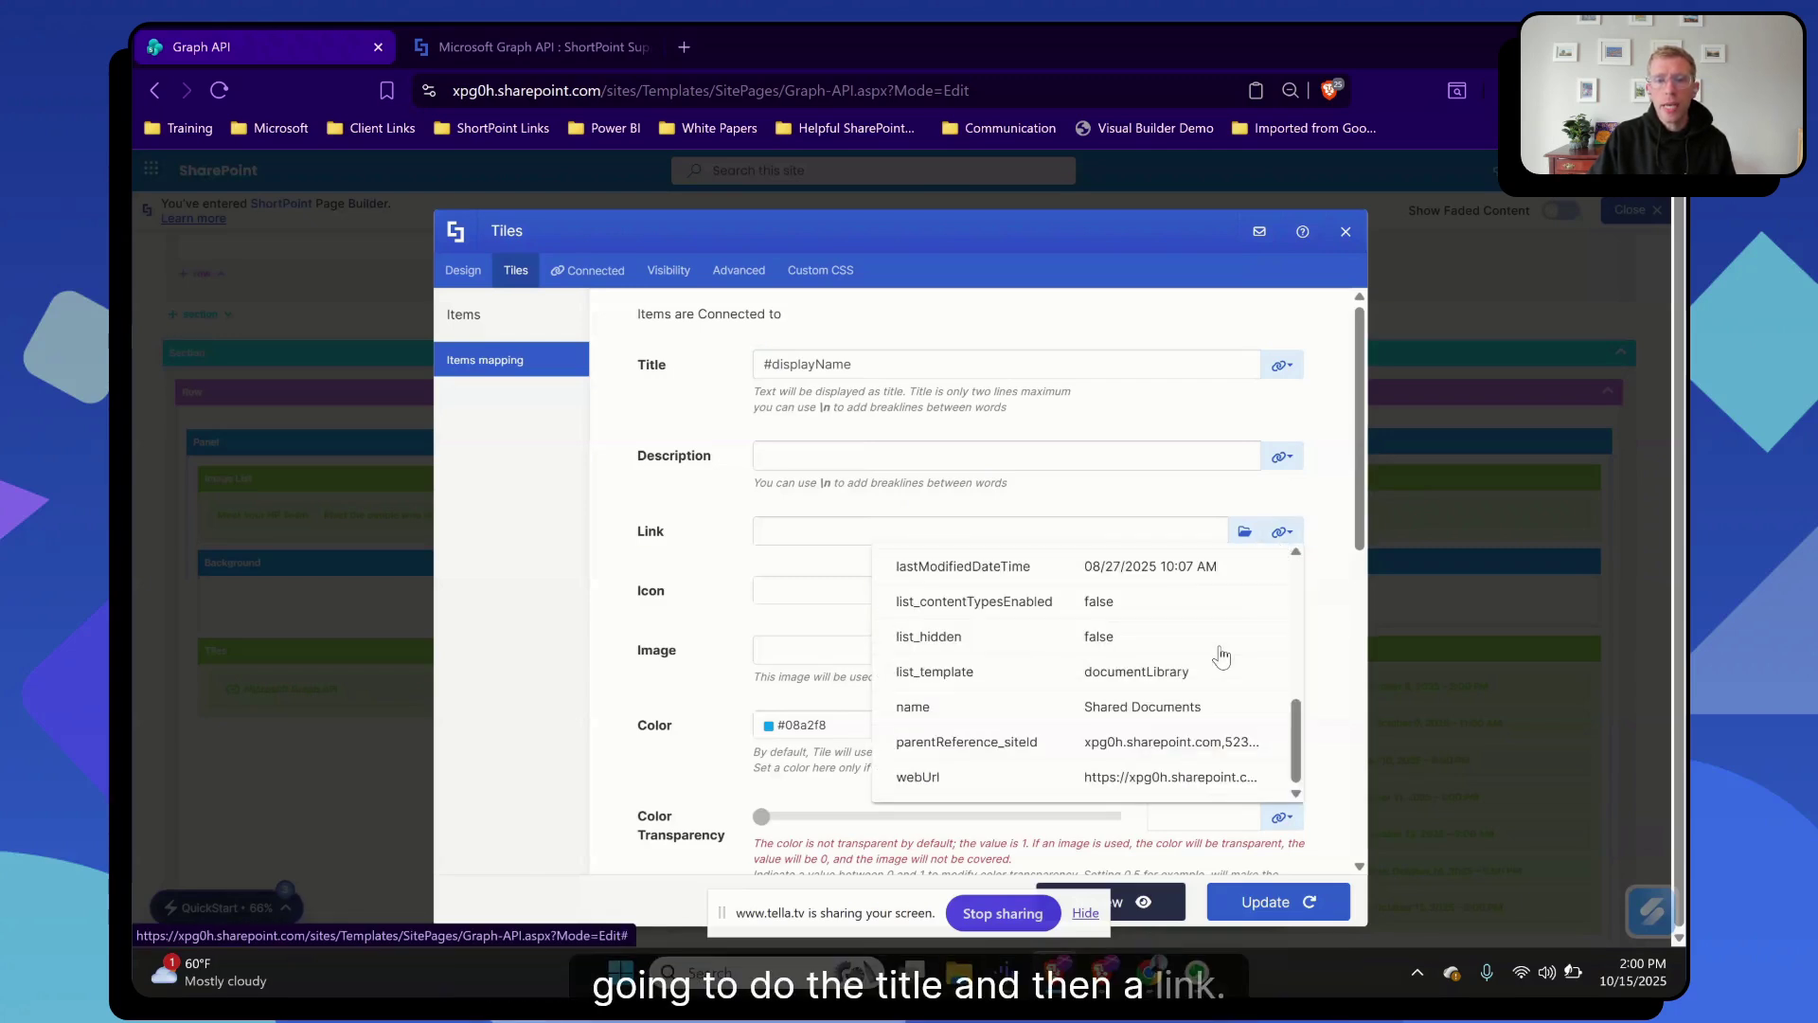
{"action": "left_click", "coordinate": [1095, 783]}
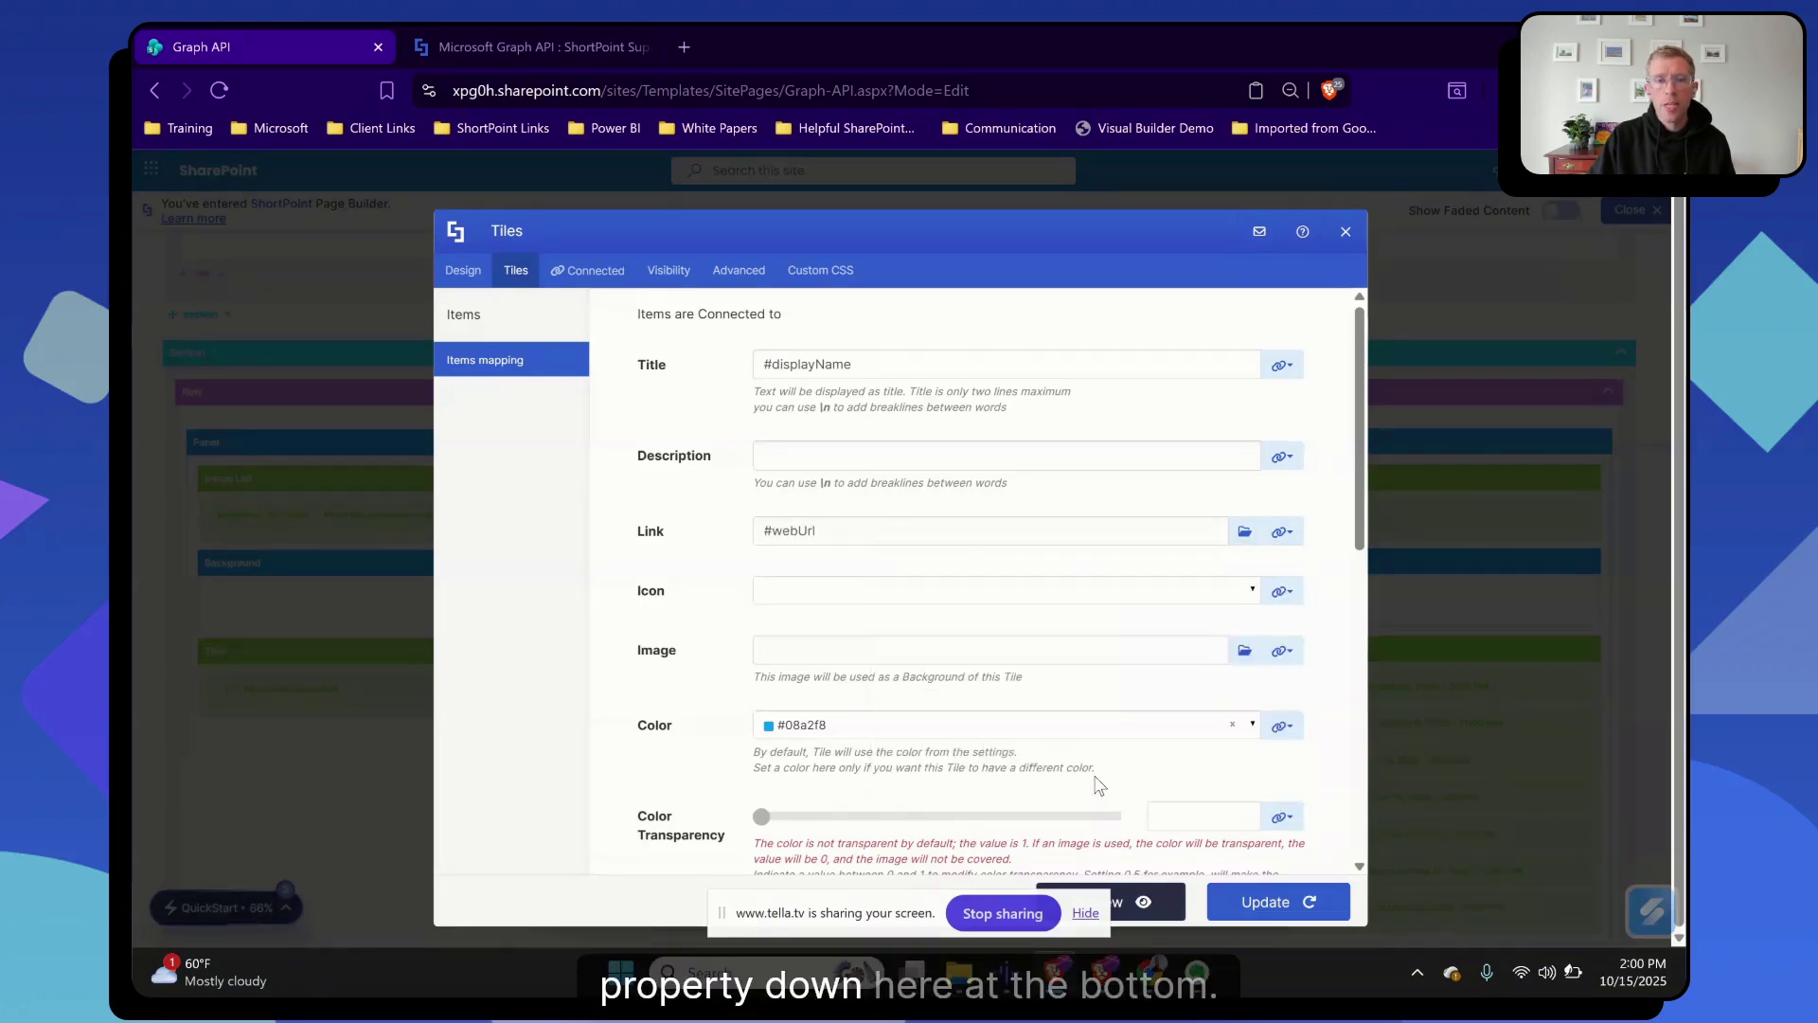
{"action": "left_click", "coordinate": [1142, 918]}
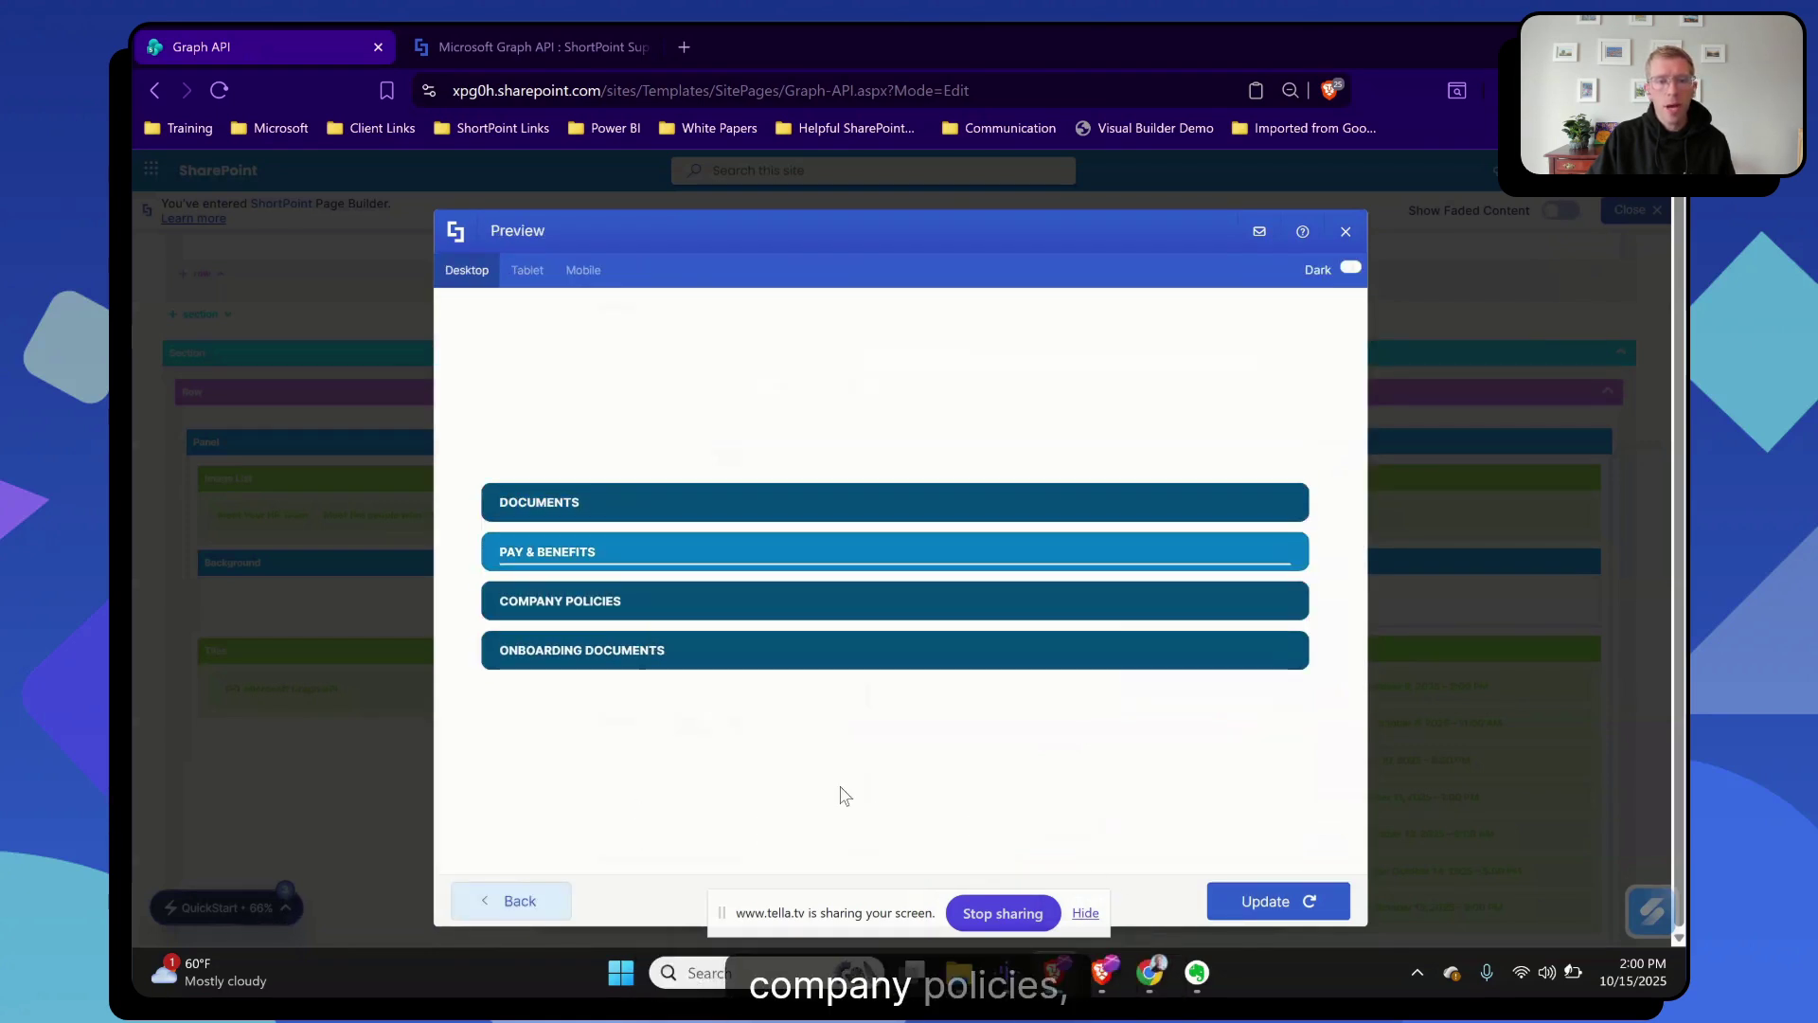
Apply the previewed document libraries (Documents, Pay & Benefits, Company Policies, Onboarding Documents) to the tiles.
{"action": "left_click", "coordinate": [1272, 904]}
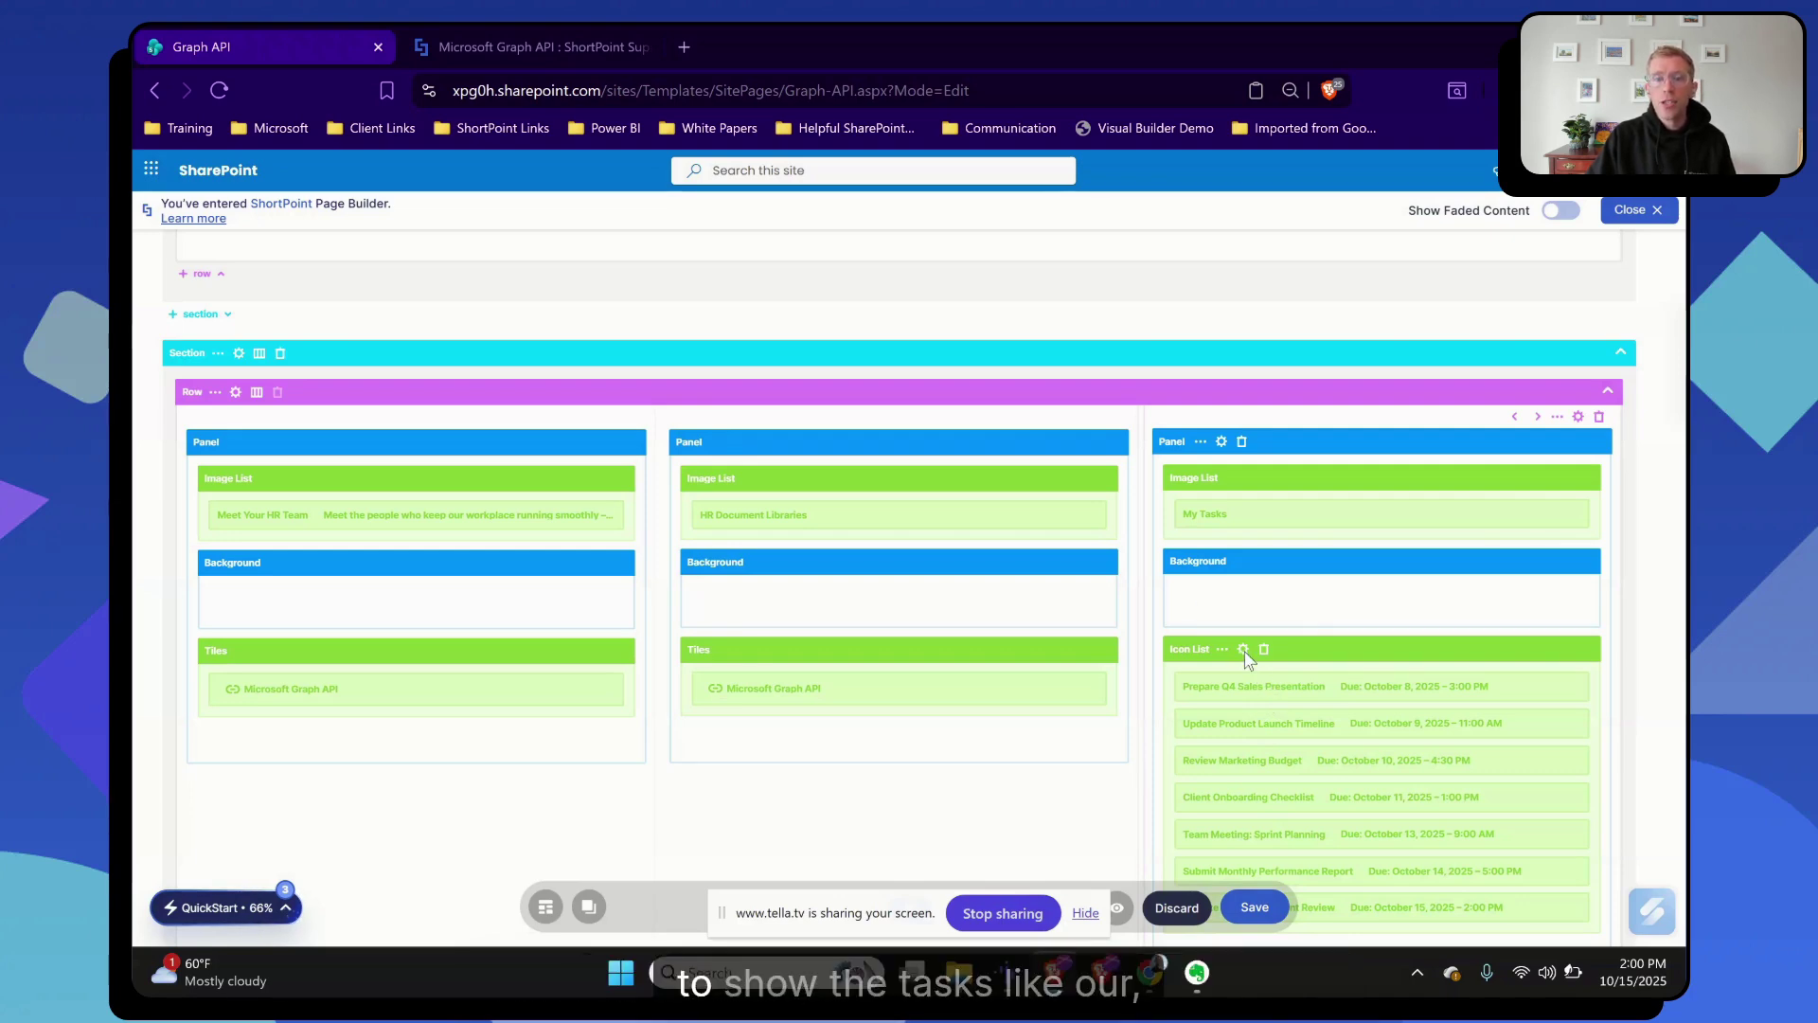
Connect the task Icon List to the Microsoft Graph API My Planner Tasks query, previewing 6 tasks.
{"action": "left_click", "coordinate": [1248, 660]}
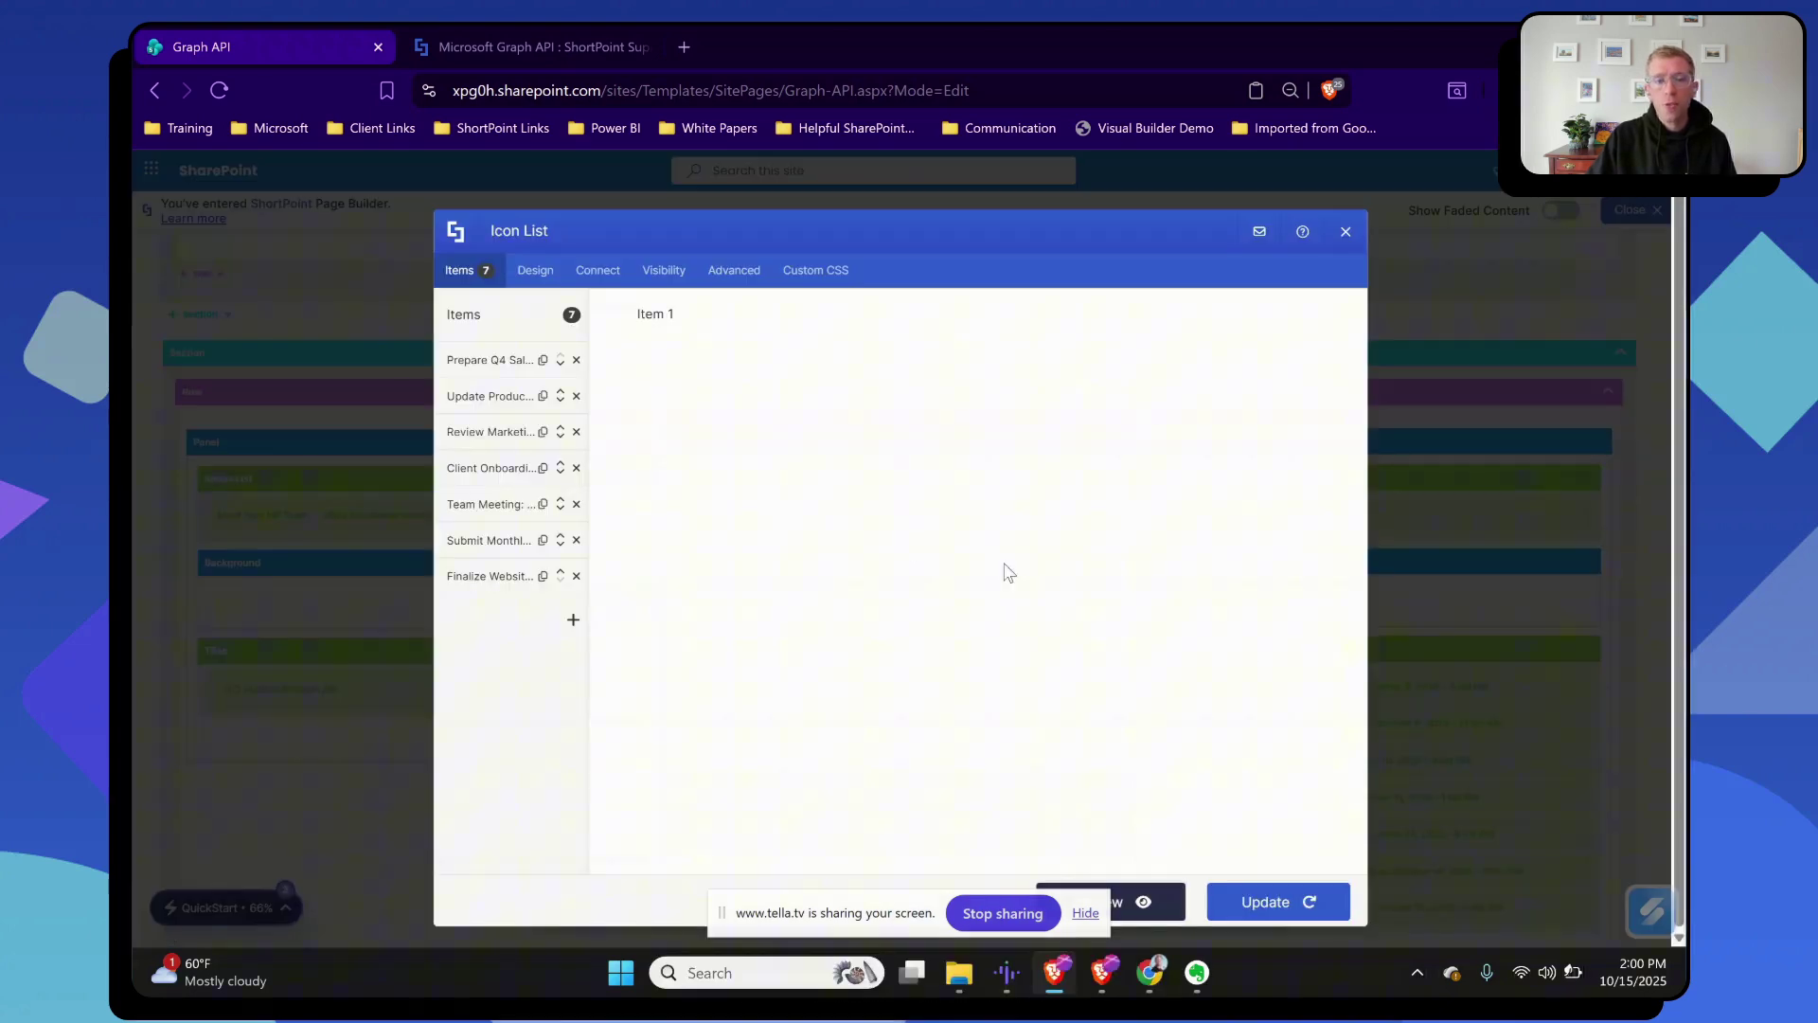
{"action": "left_click", "coordinate": [511, 362]}
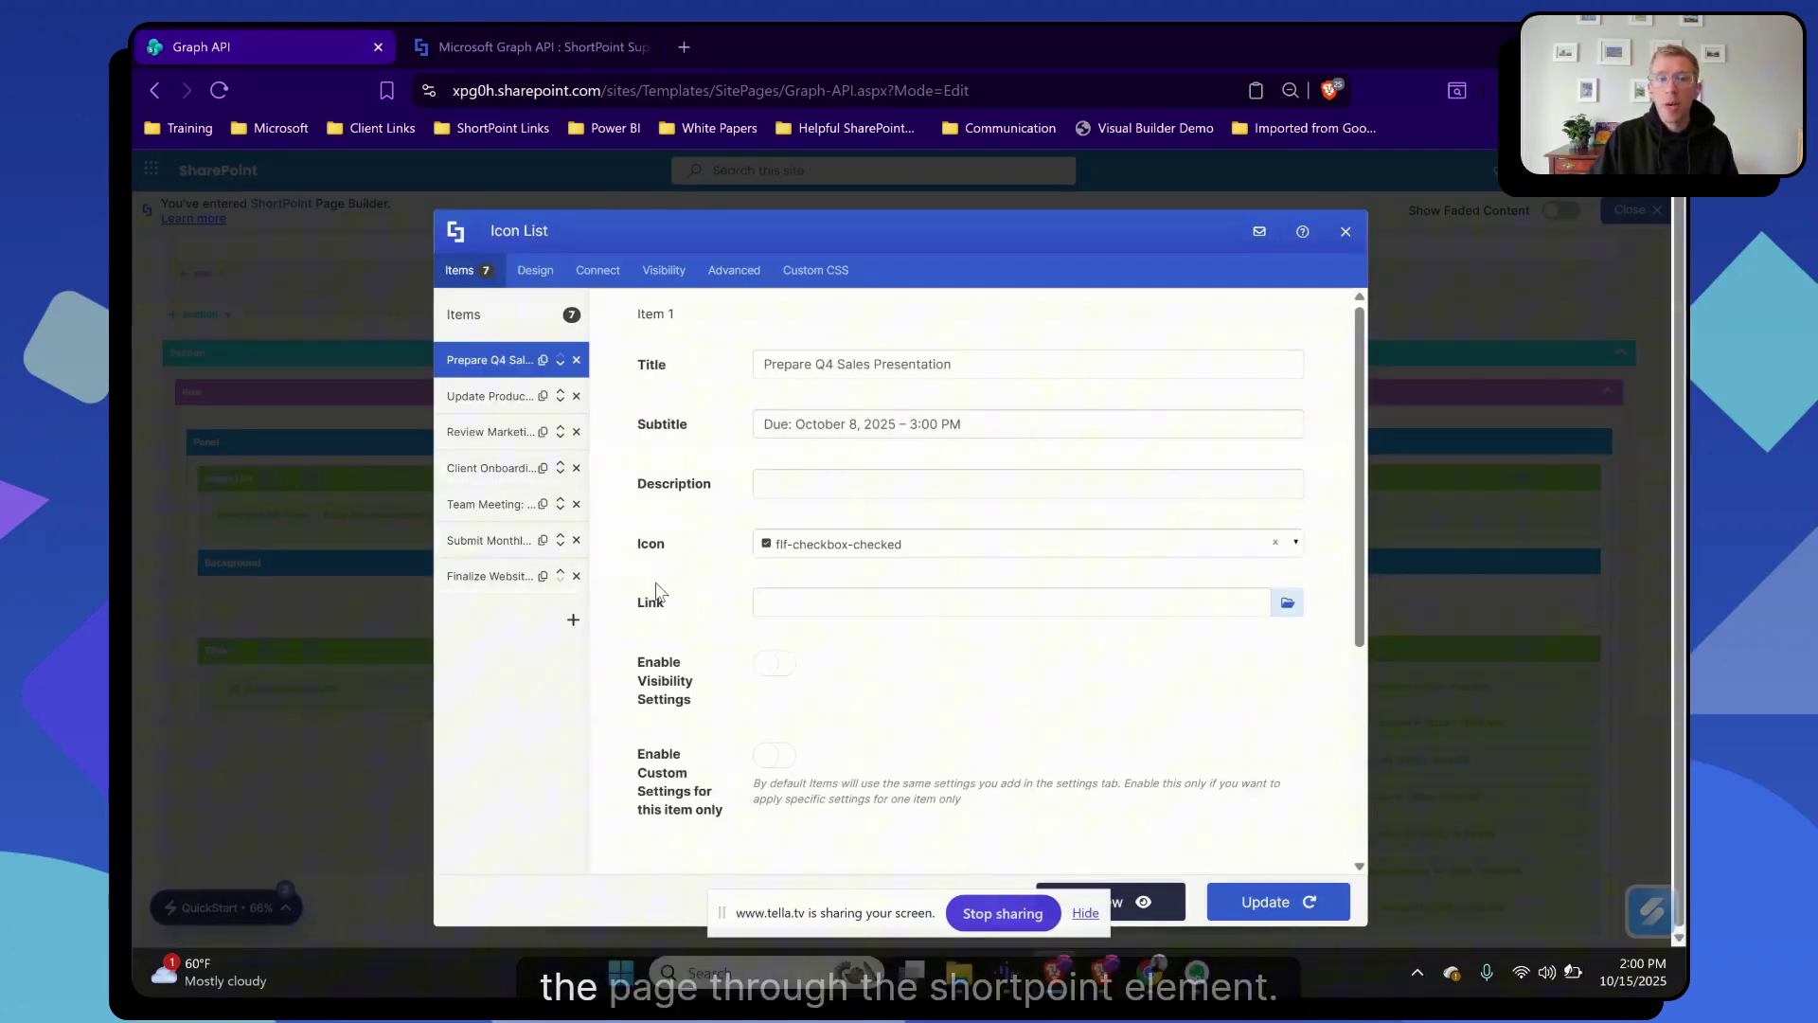
{"action": "left_click", "coordinate": [599, 270]}
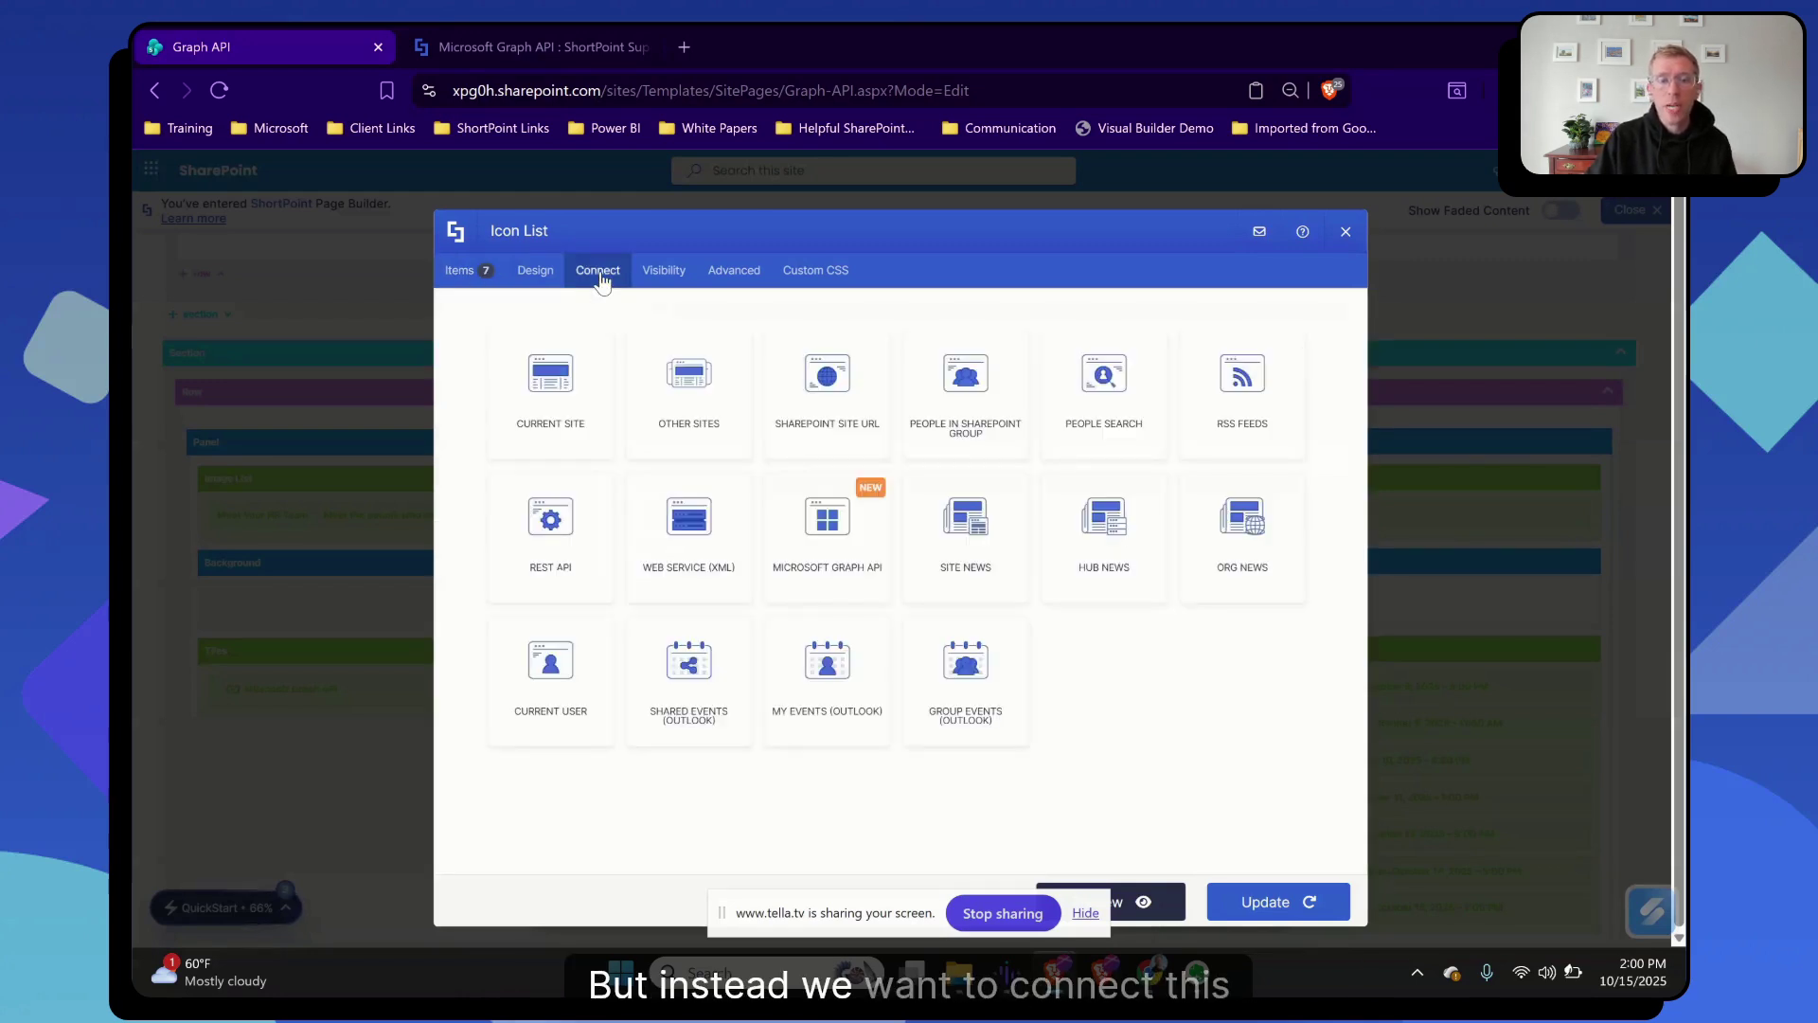
{"action": "left_click", "coordinate": [825, 530]}
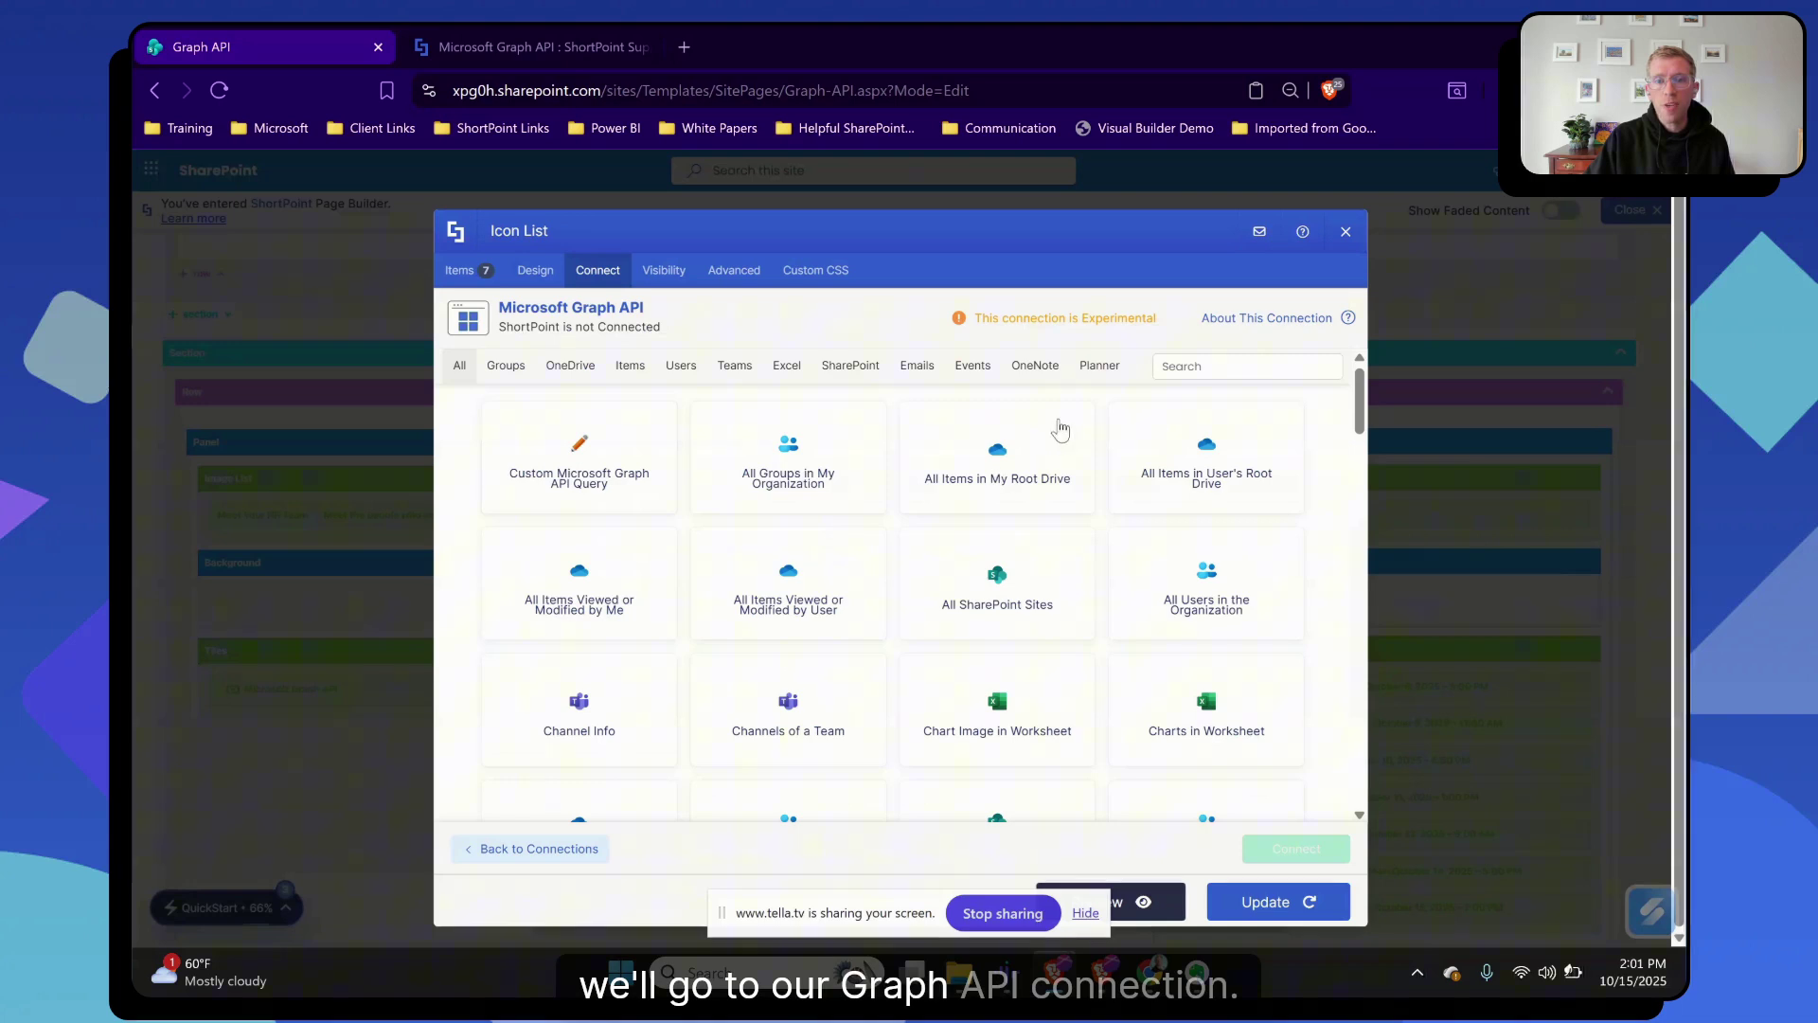
{"action": "left_click", "coordinate": [1099, 371]}
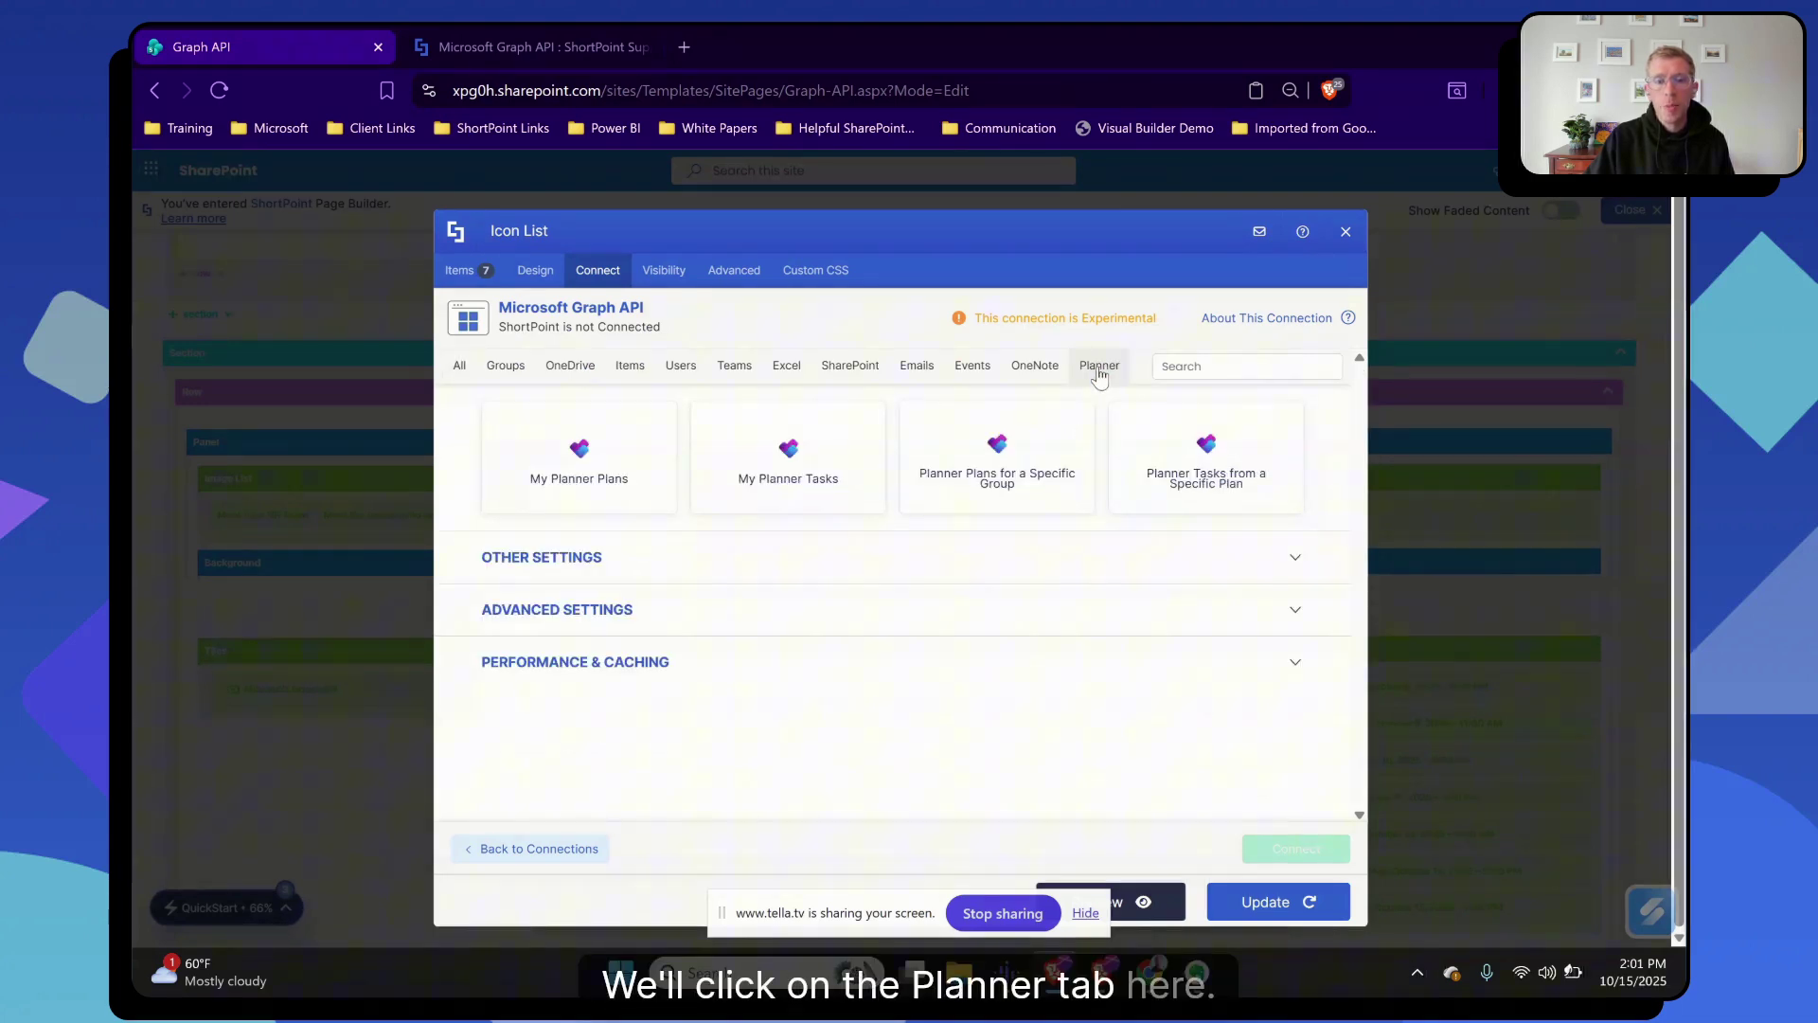
{"action": "left_click", "coordinate": [822, 442]}
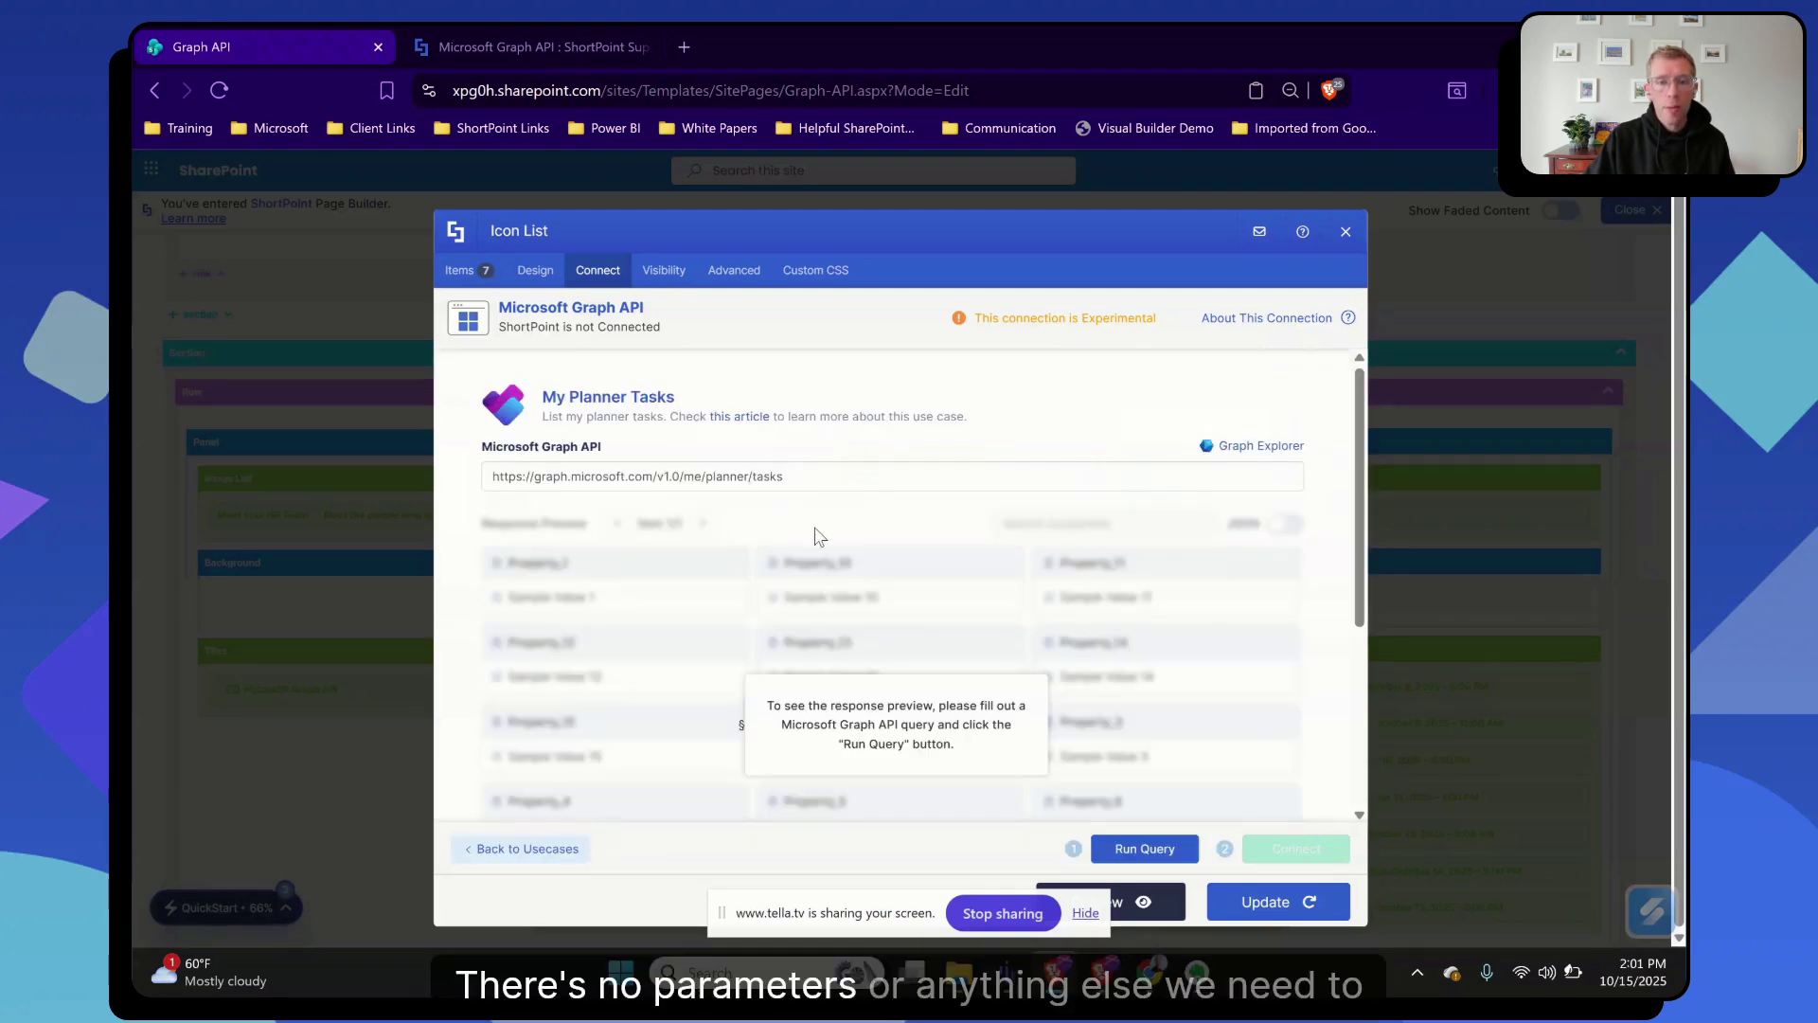
{"action": "left_click", "coordinate": [1161, 851]}
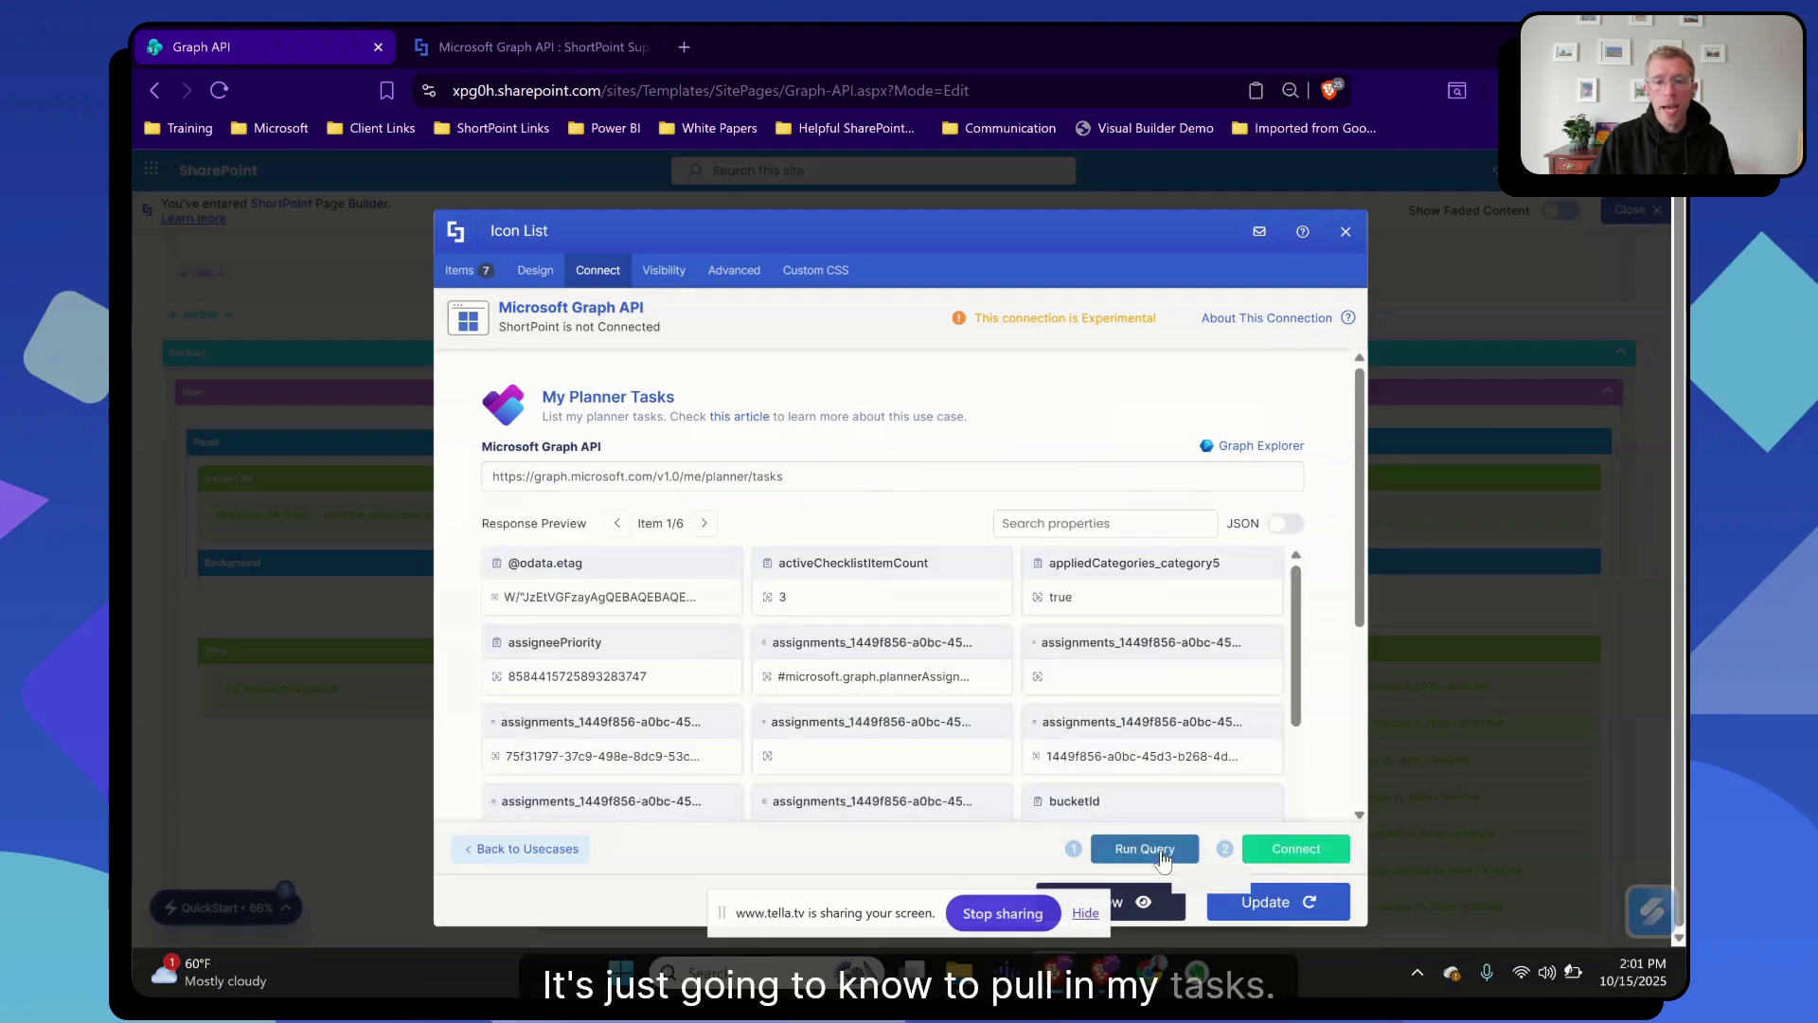
{"action": "left_click", "coordinate": [1300, 850]}
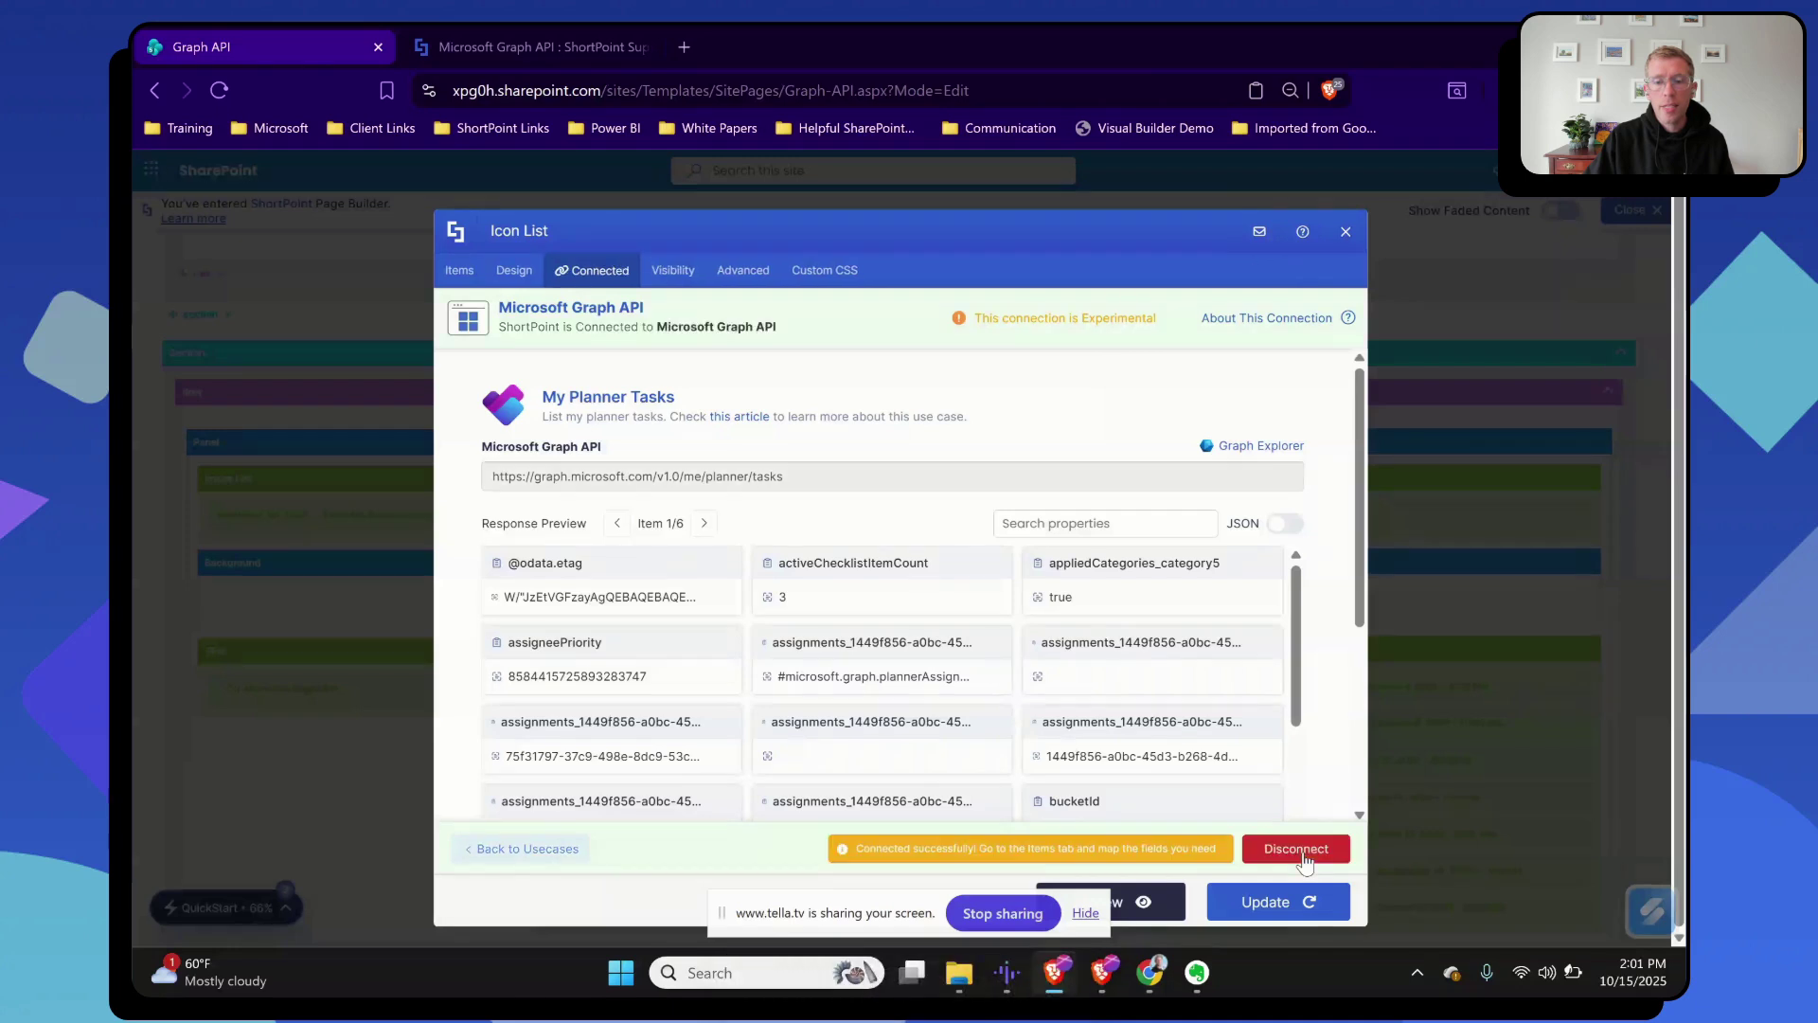
Replace the sample title 'Prepare Q4 Sales Presentation' with the dynamic #title field.
{"action": "left_click", "coordinate": [460, 272]}
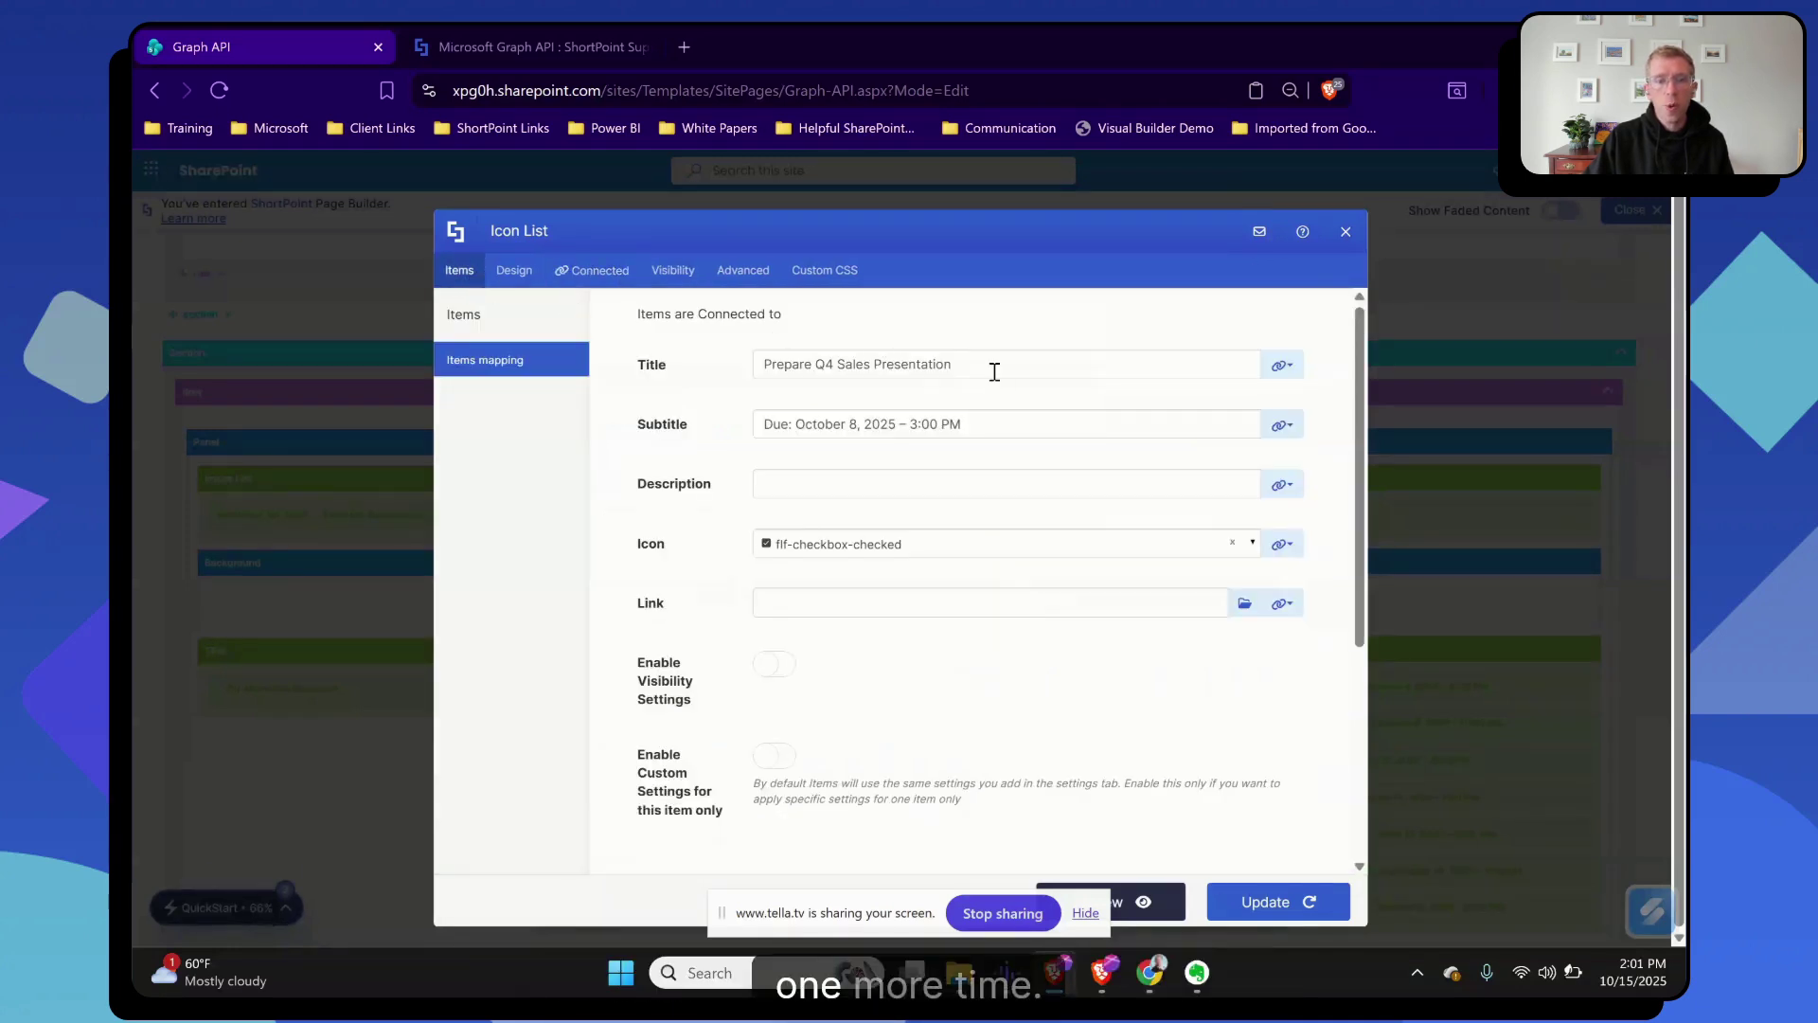
{"action": "left_click_drag", "start_coordinate": [730, 358], "coordinate": [1183, 355]}
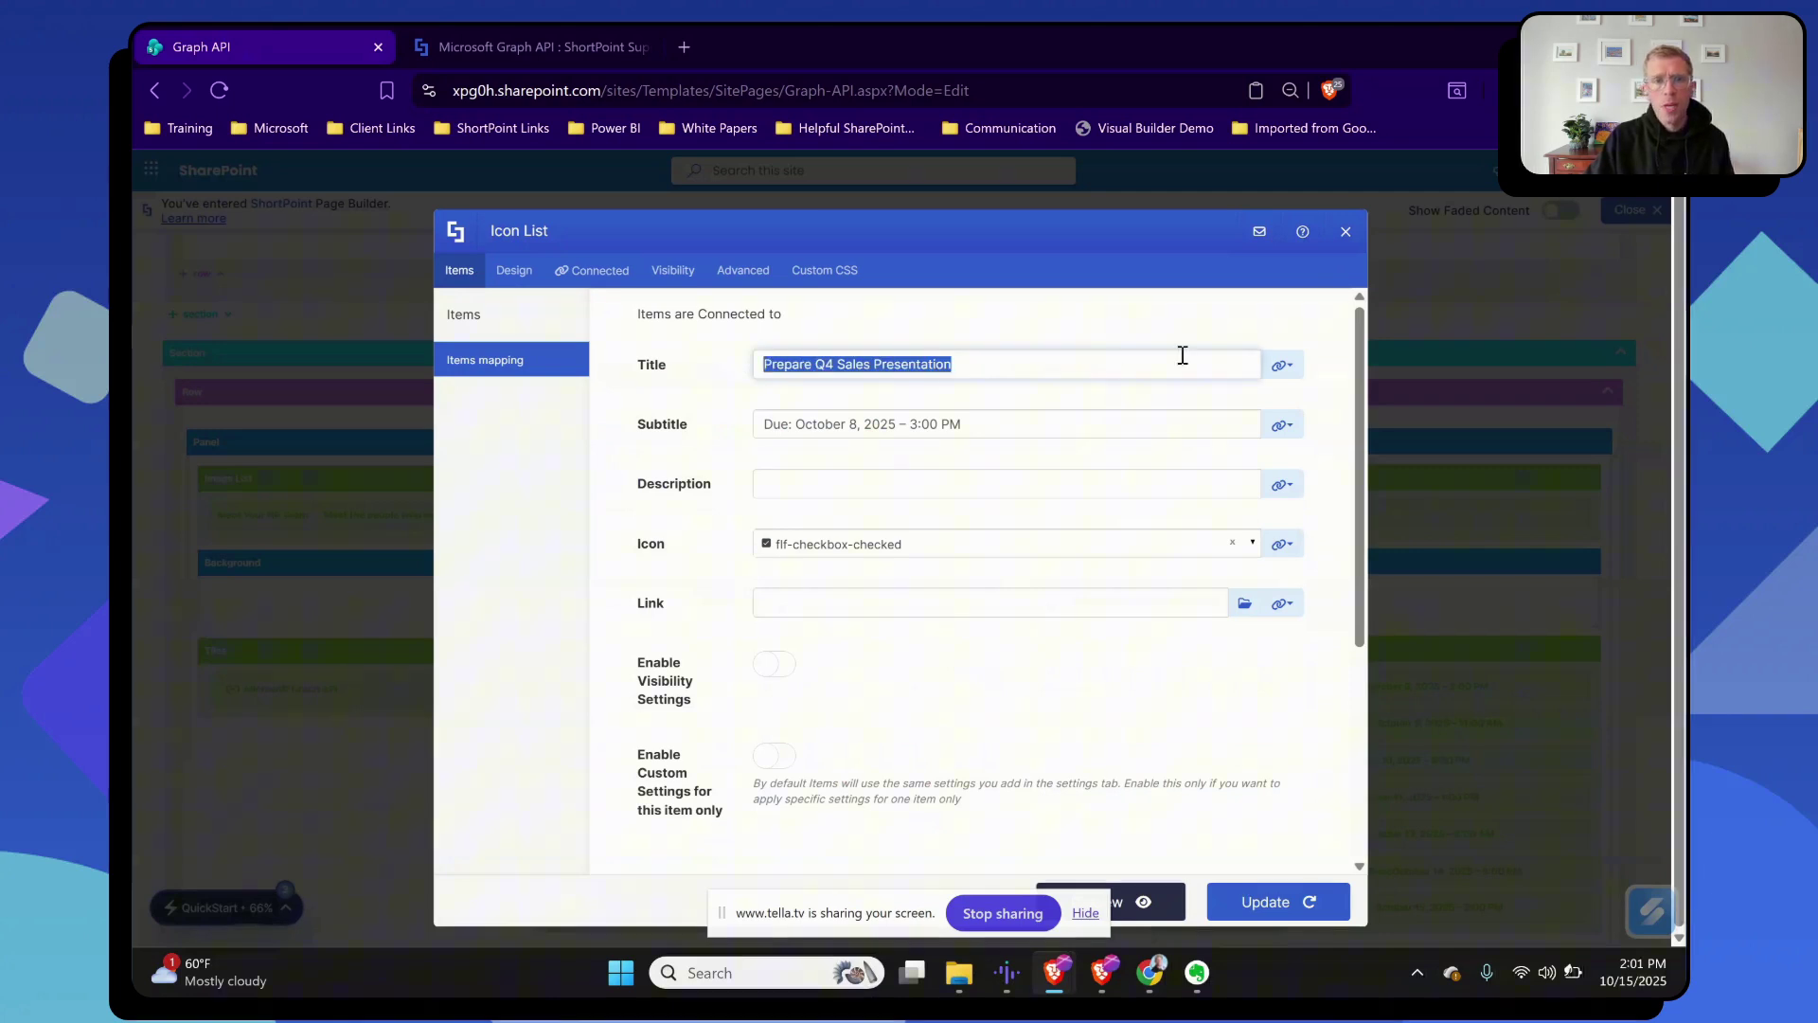
{"action": "key", "text": "BackSpace"}
{"action": "left_click", "coordinate": [1290, 368]}
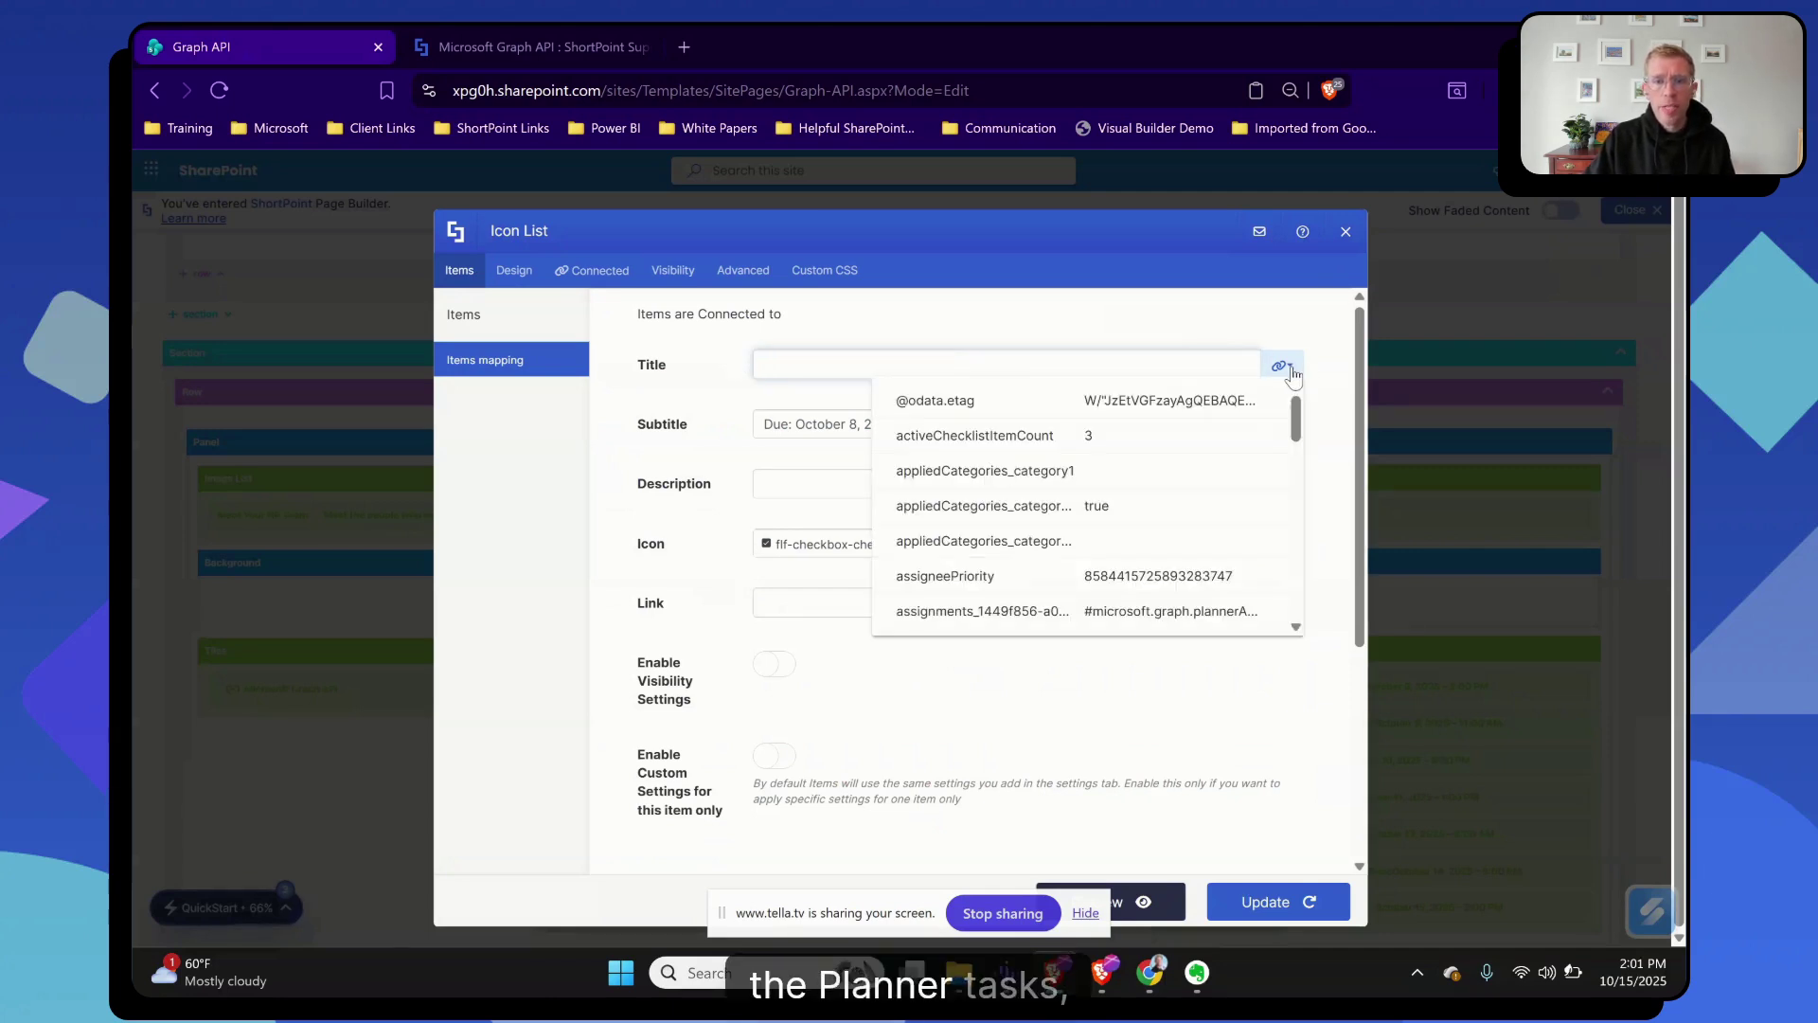
{"action": "scroll", "coordinate": [1212, 460], "scroll_direction": "down", "scroll_amount": 3}
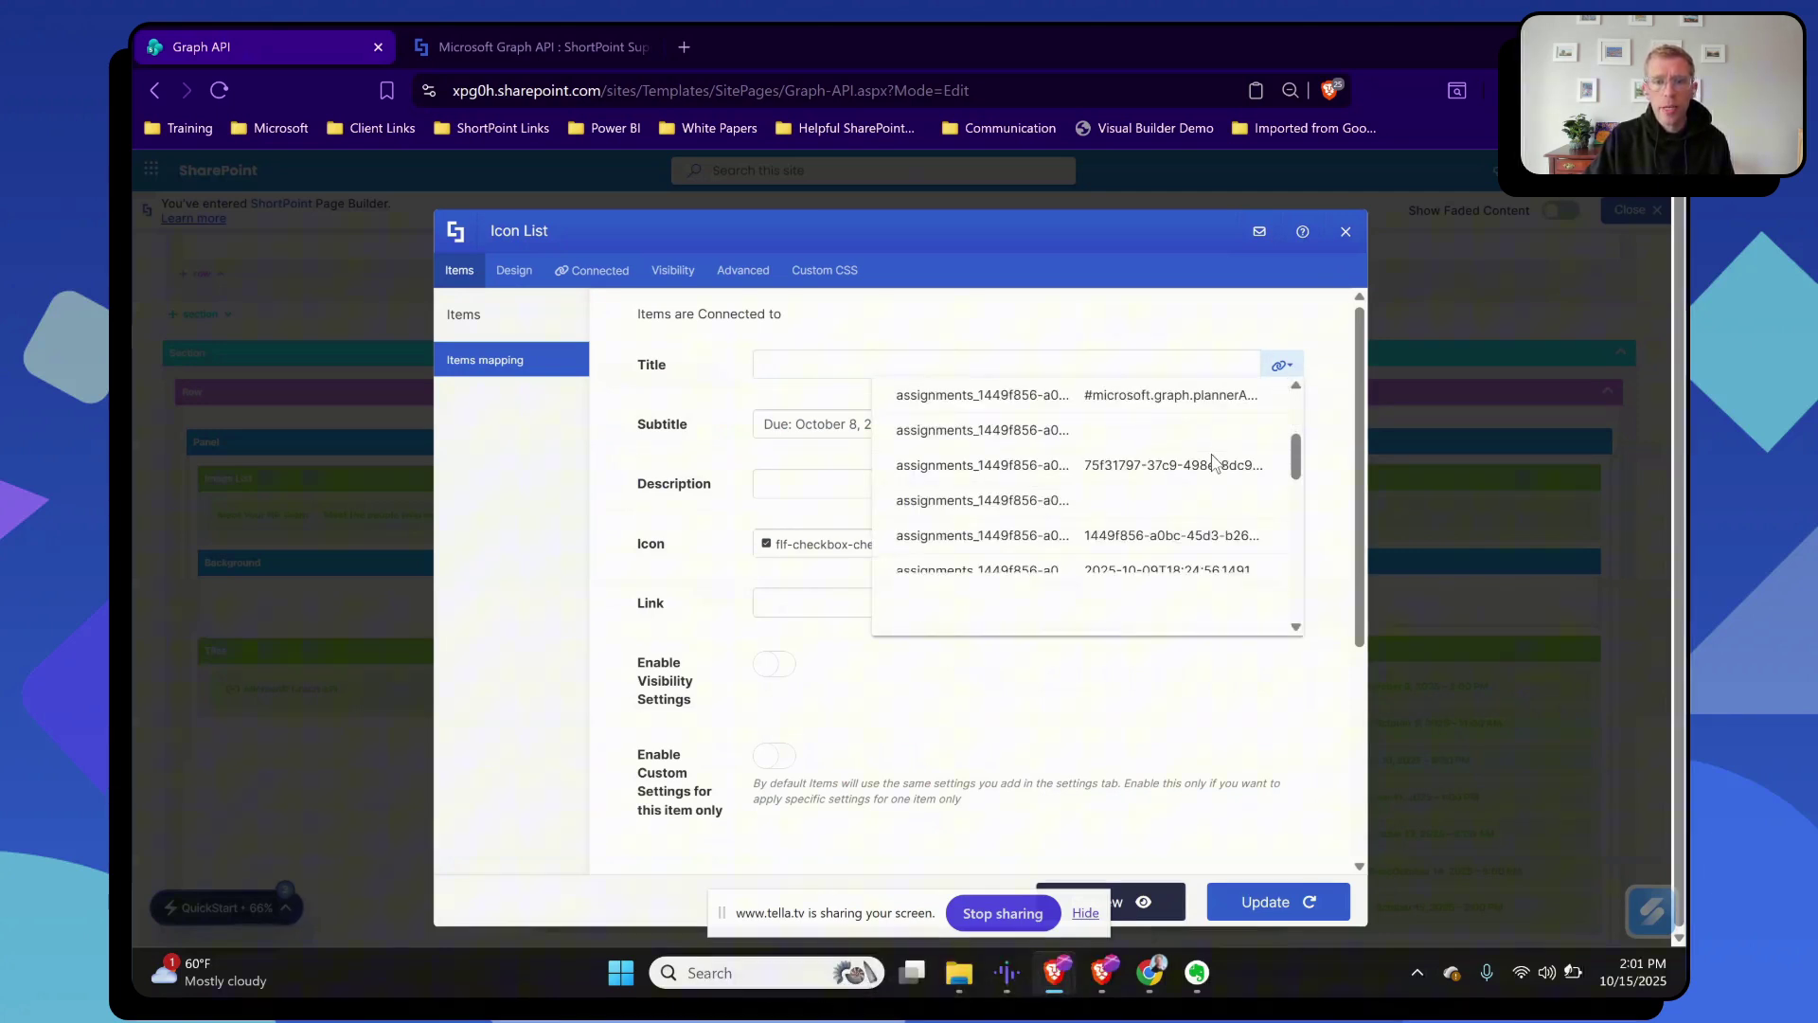
{"action": "scroll", "coordinate": [1211, 464], "scroll_direction": "down", "scroll_amount": 5}
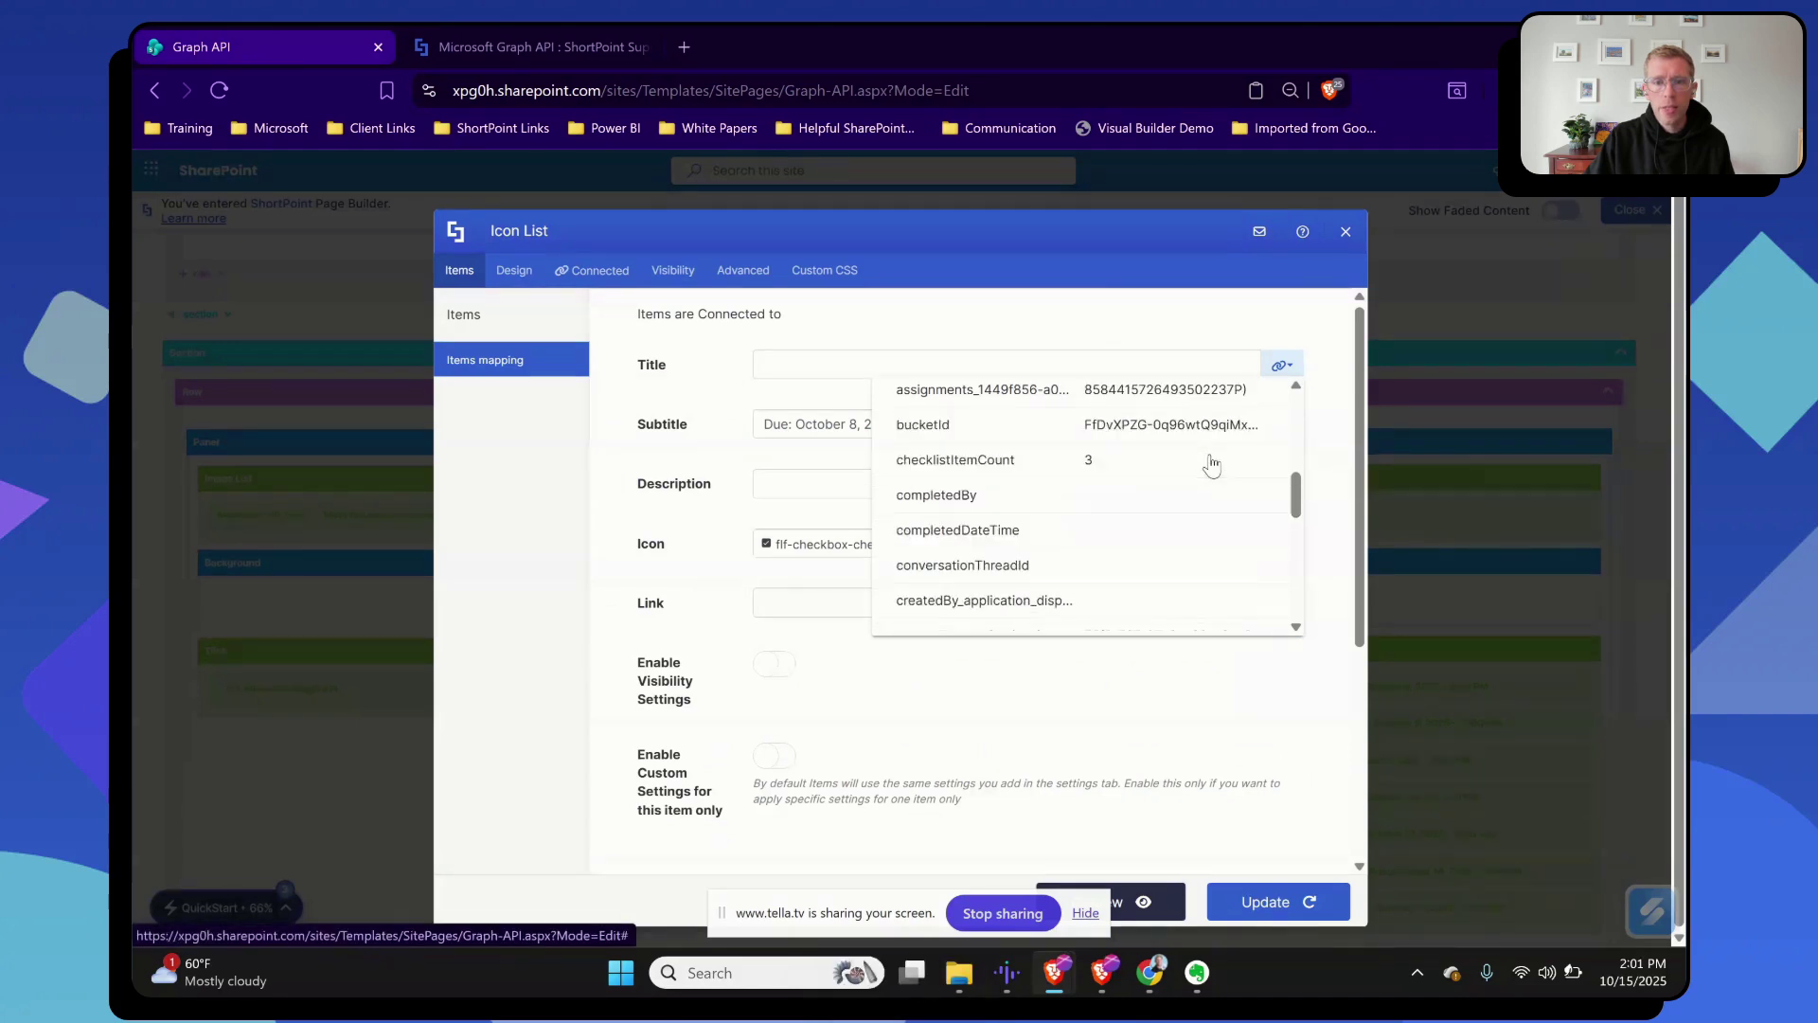
{"action": "scroll", "coordinate": [1208, 469], "scroll_direction": "down", "scroll_amount": 2}
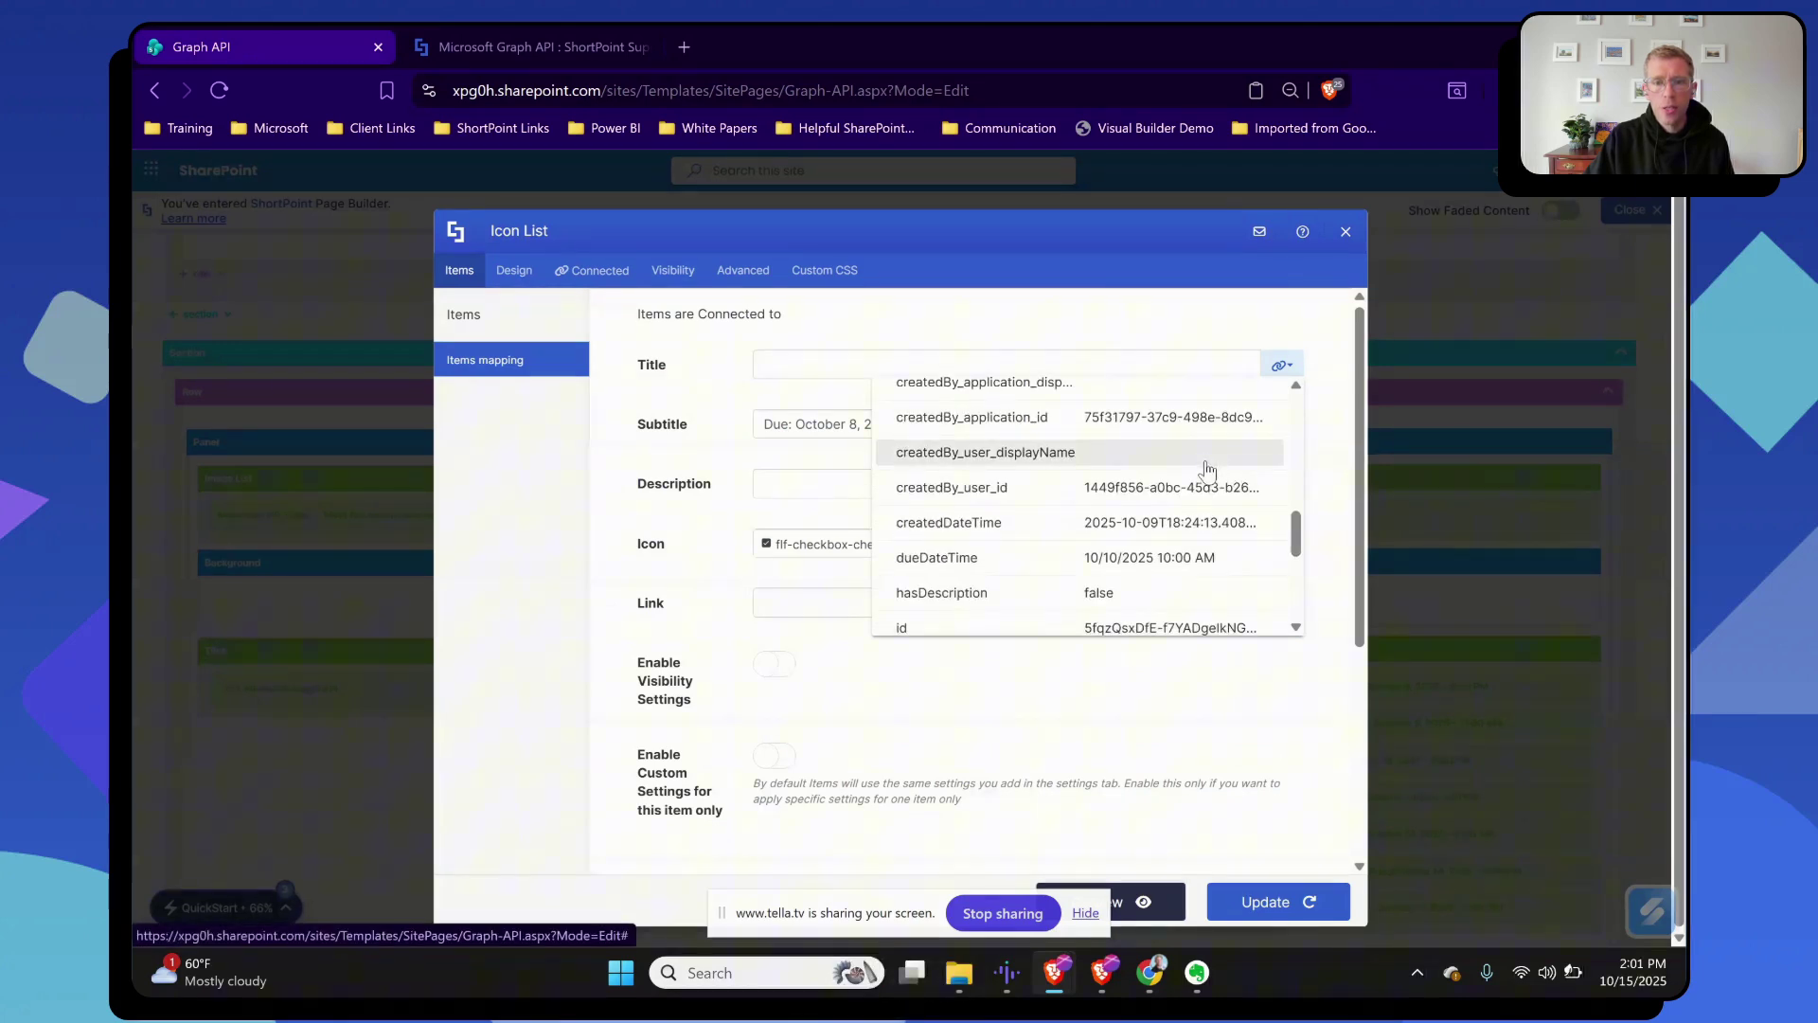
{"action": "scroll", "coordinate": [1208, 475], "scroll_direction": "down", "scroll_amount": 4}
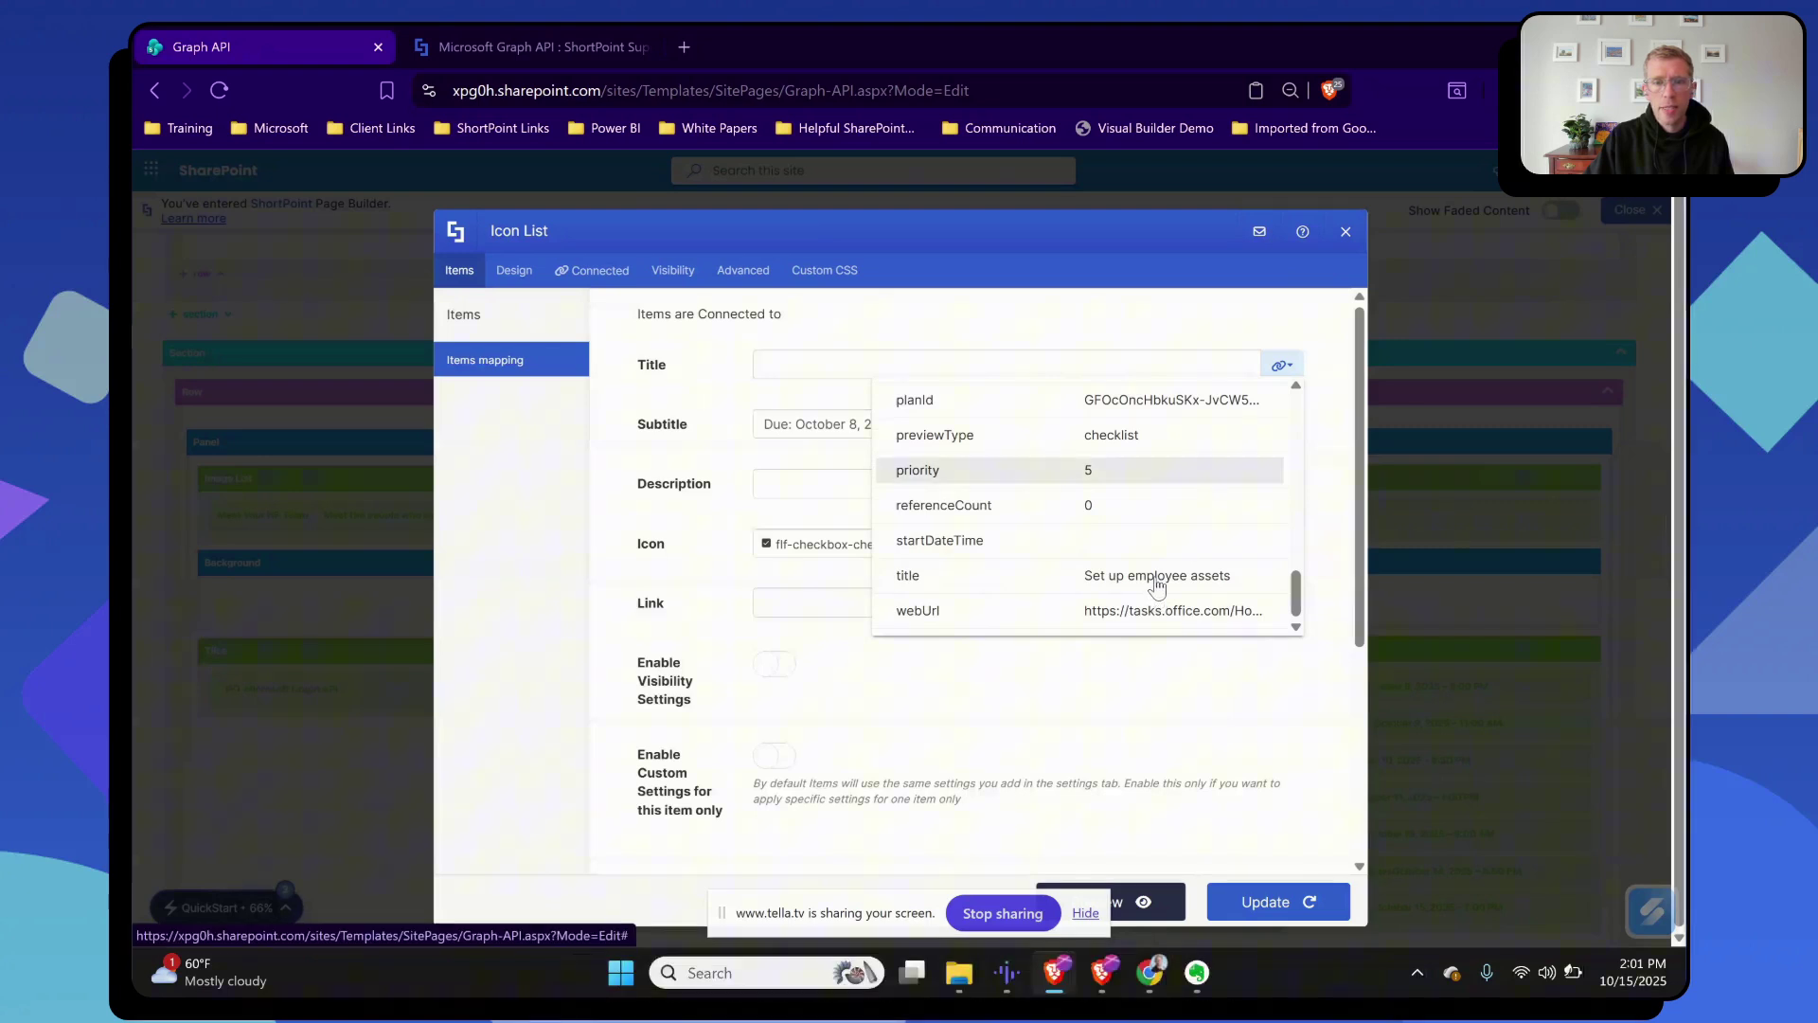
{"action": "left_click", "coordinate": [1159, 578]}
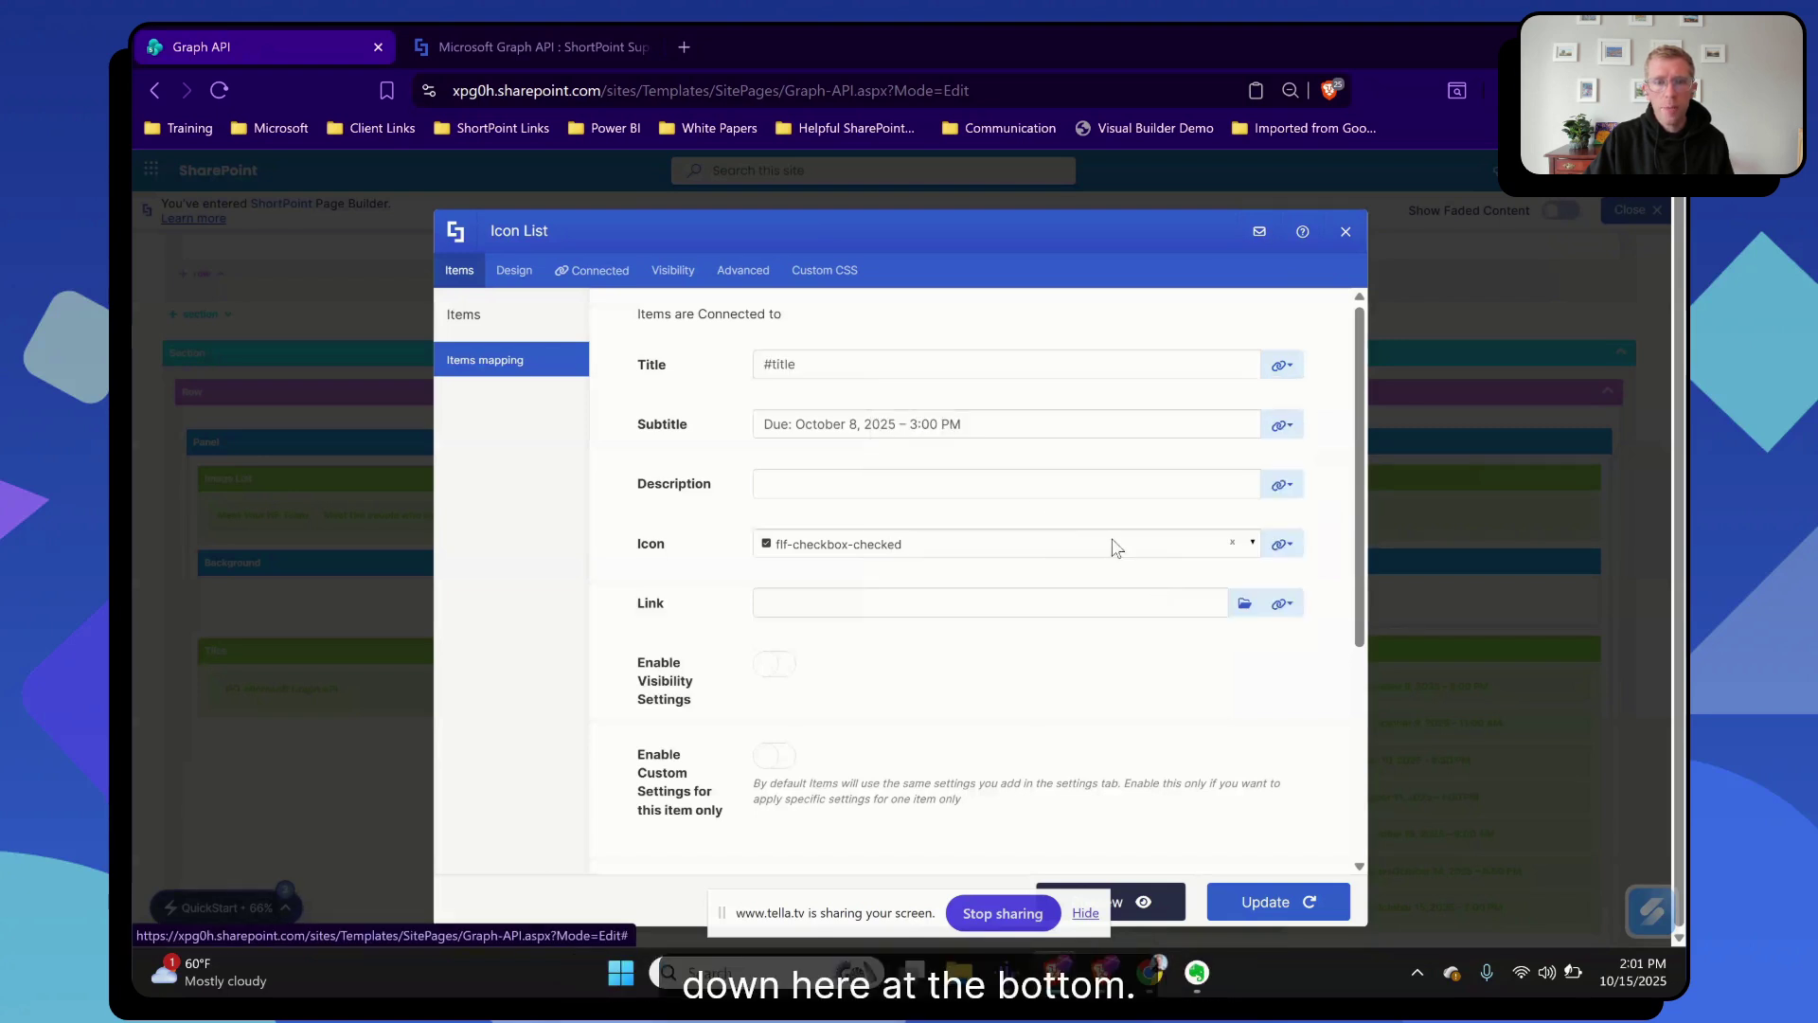
Set the subtitle to 'Due: #dueDateTime', replacing the sample date.
{"action": "left_click_drag", "start_coordinate": [798, 426], "coordinate": [1117, 434]}
{"action": "key", "text": "BackSpace"}
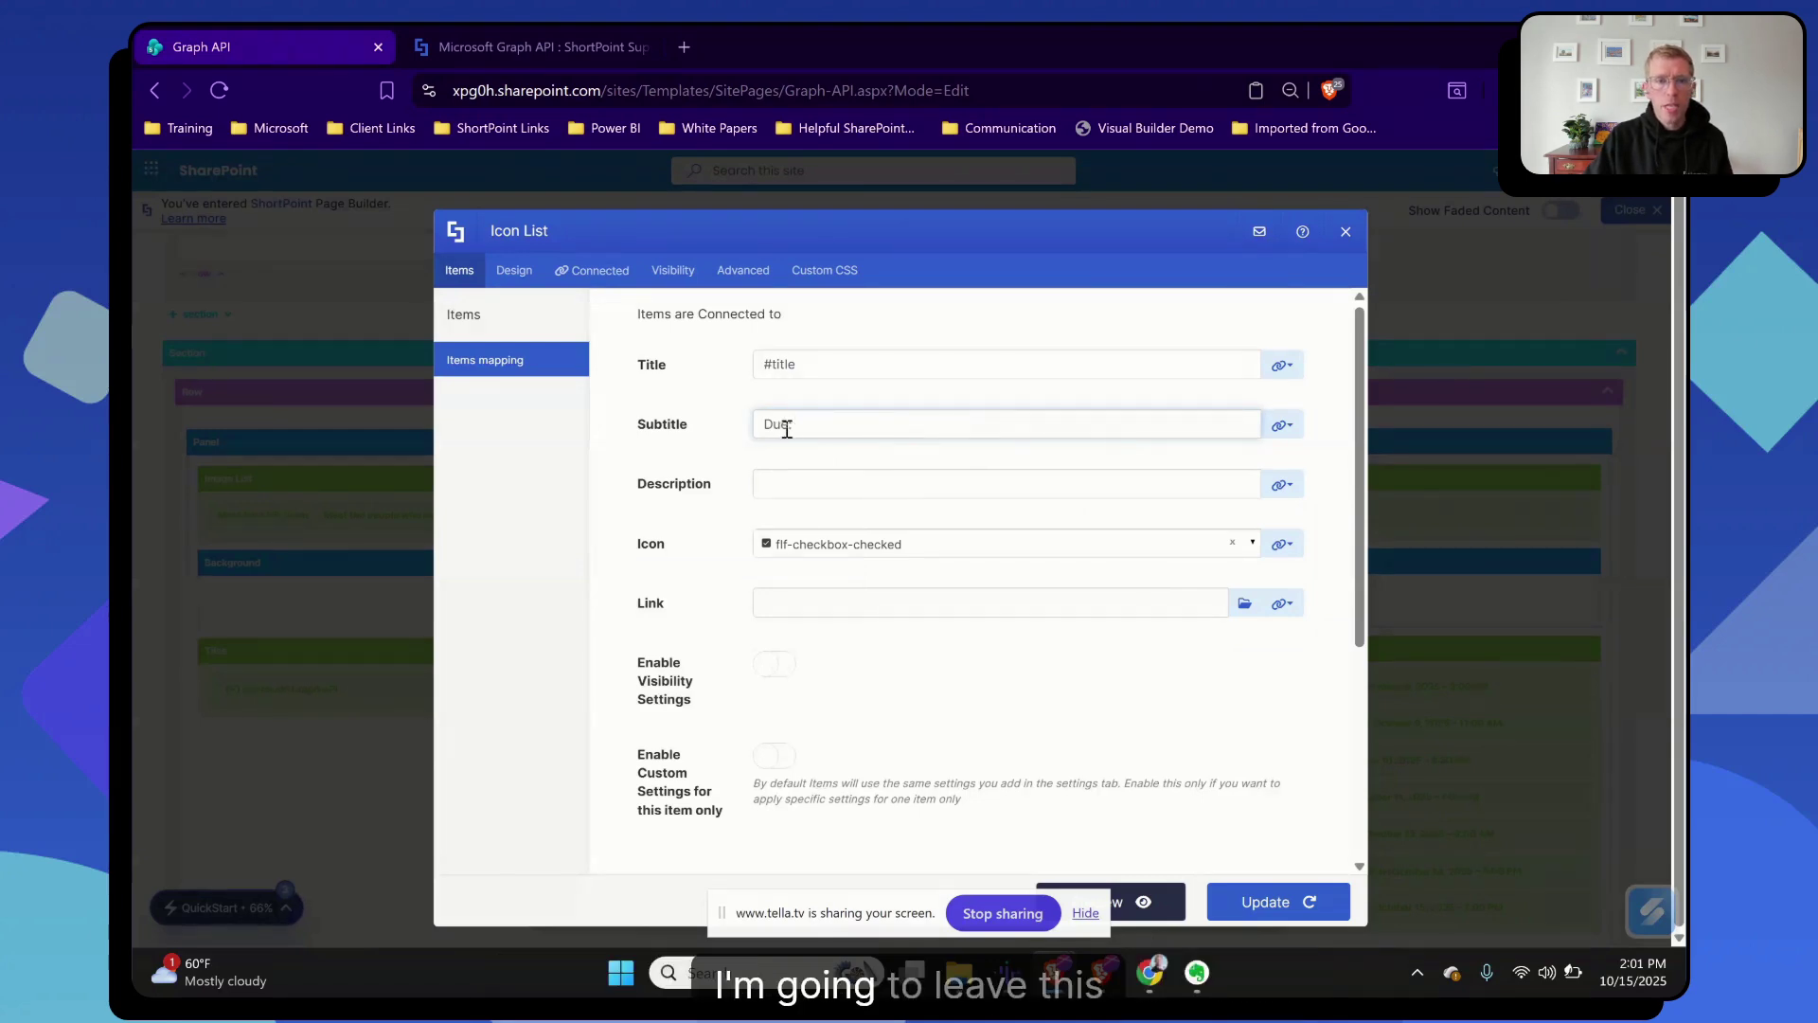
{"action": "left_click", "coordinate": [1285, 427]}
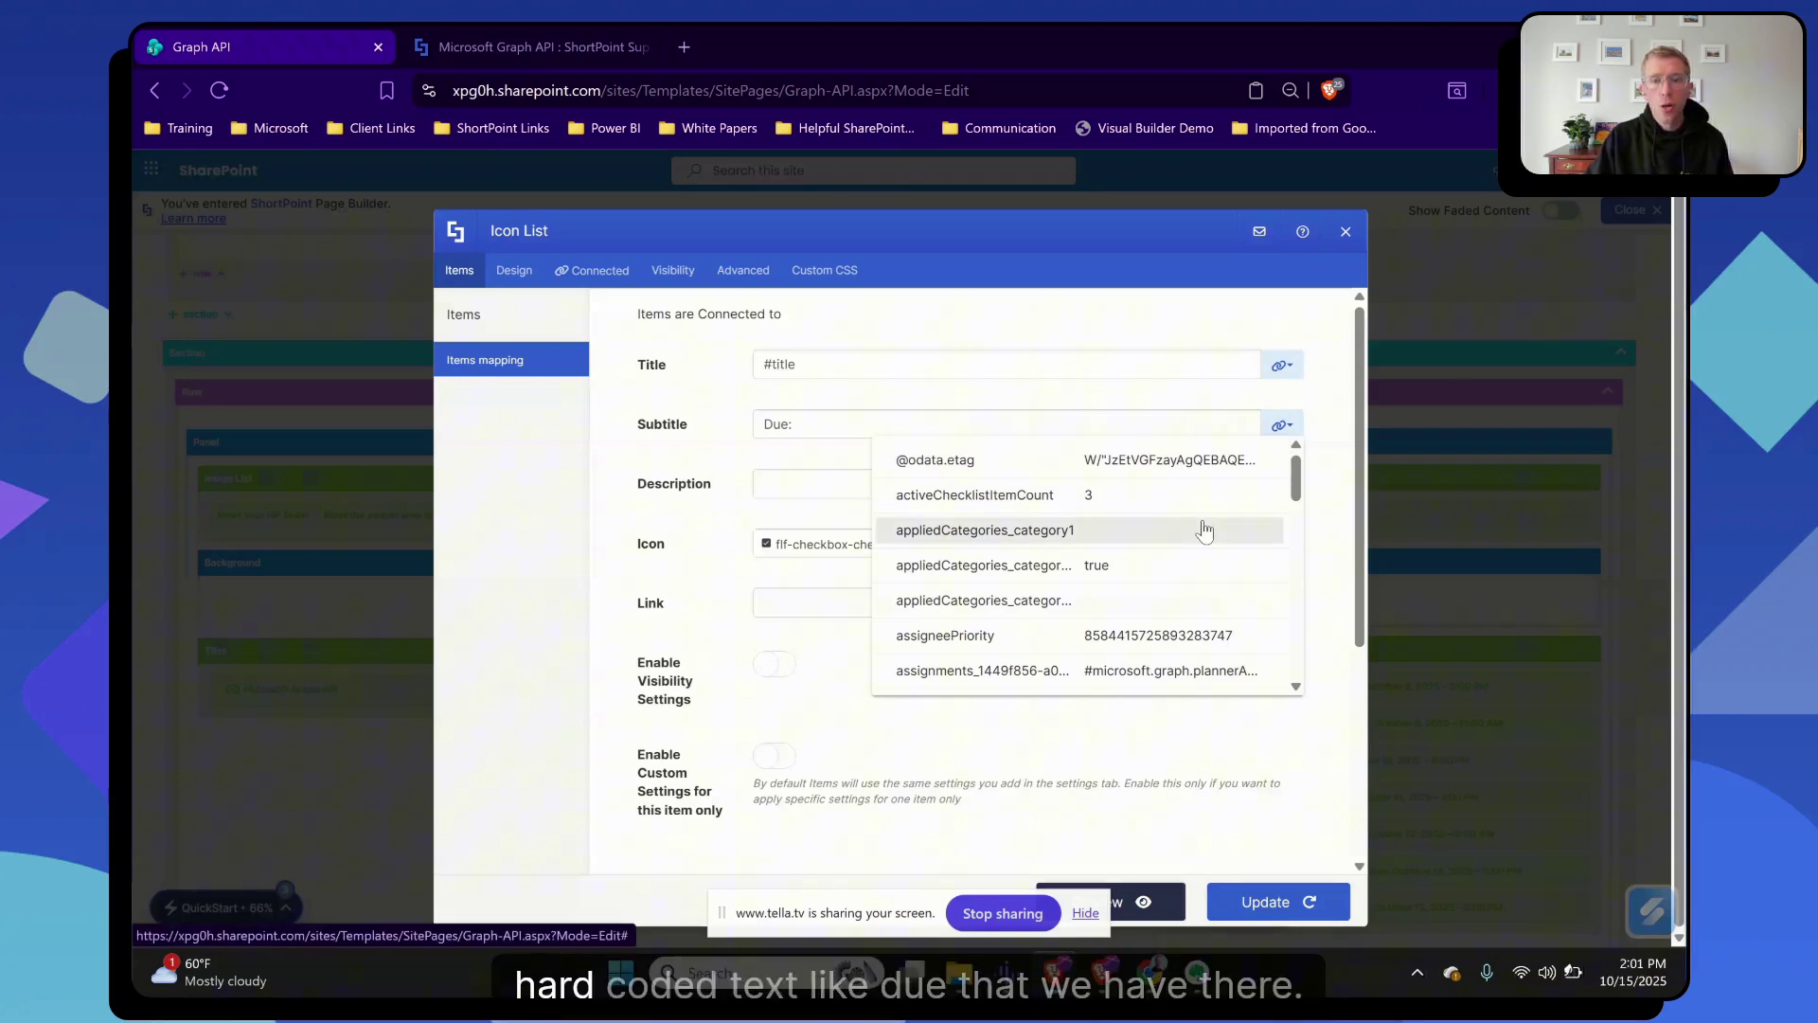
{"action": "scroll", "coordinate": [1204, 531], "scroll_direction": "down", "scroll_amount": 3}
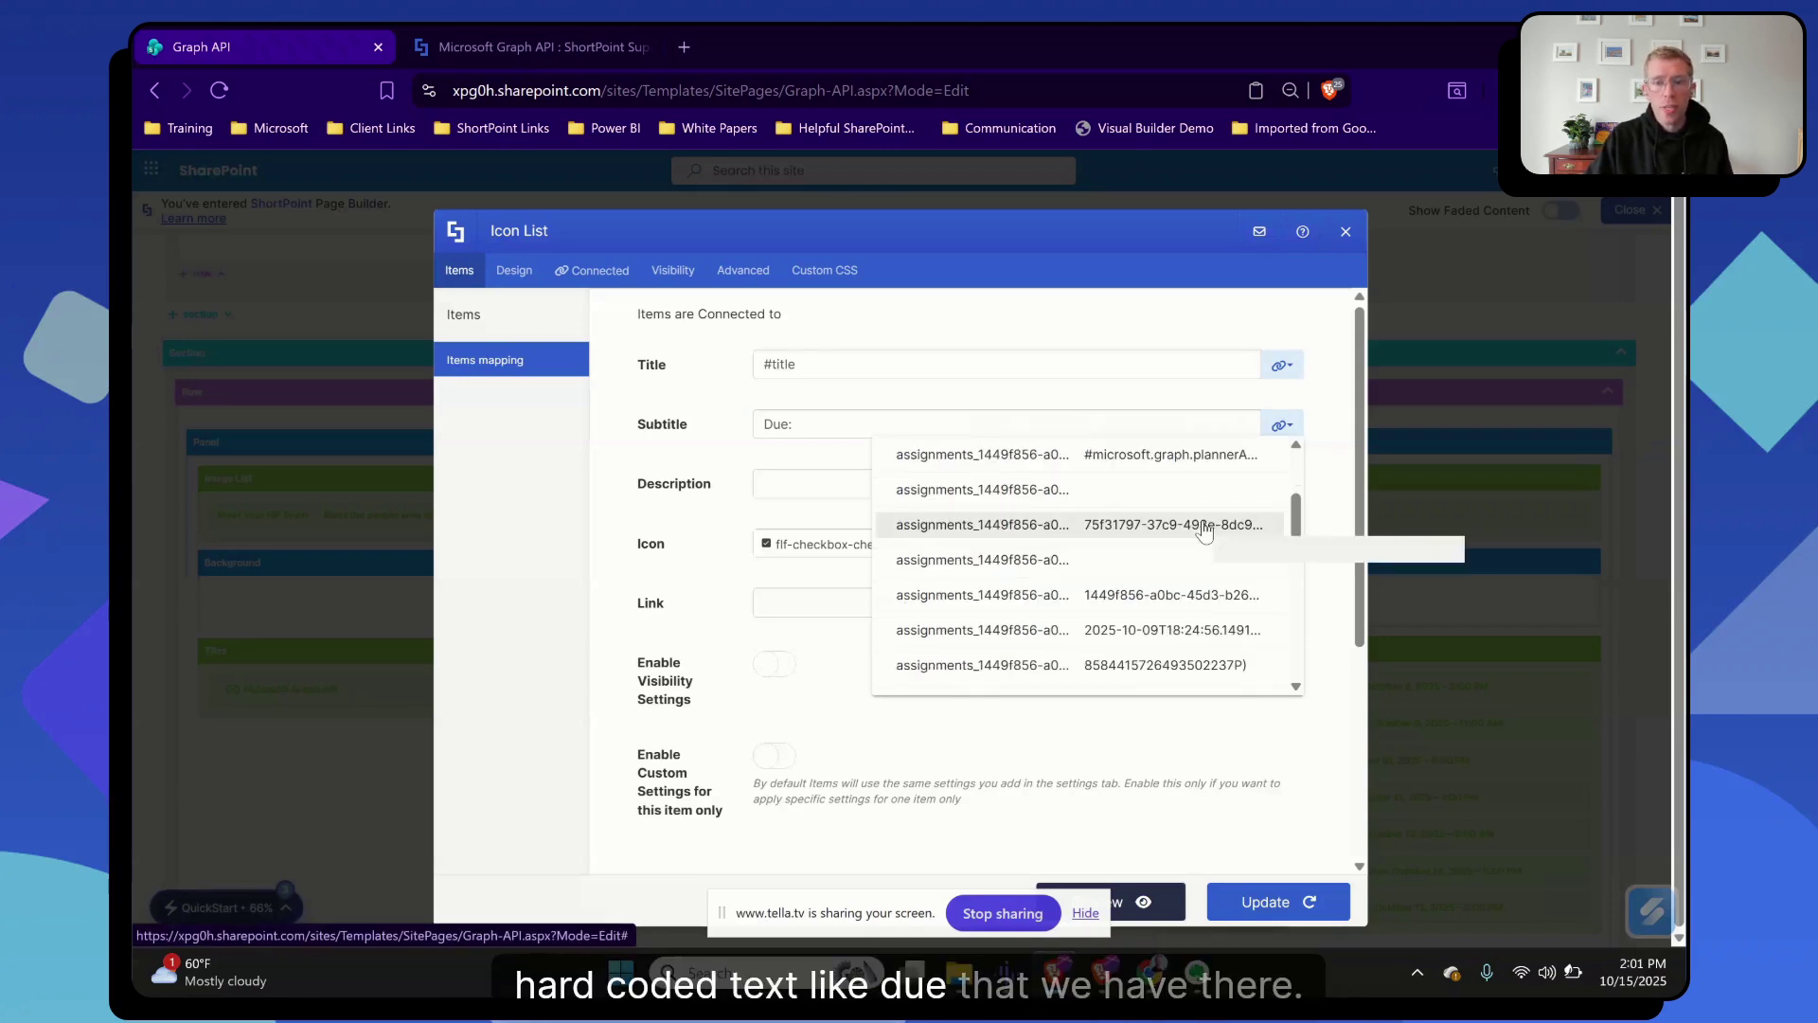
{"action": "scroll", "coordinate": [1204, 532], "scroll_direction": "down", "scroll_amount": 5}
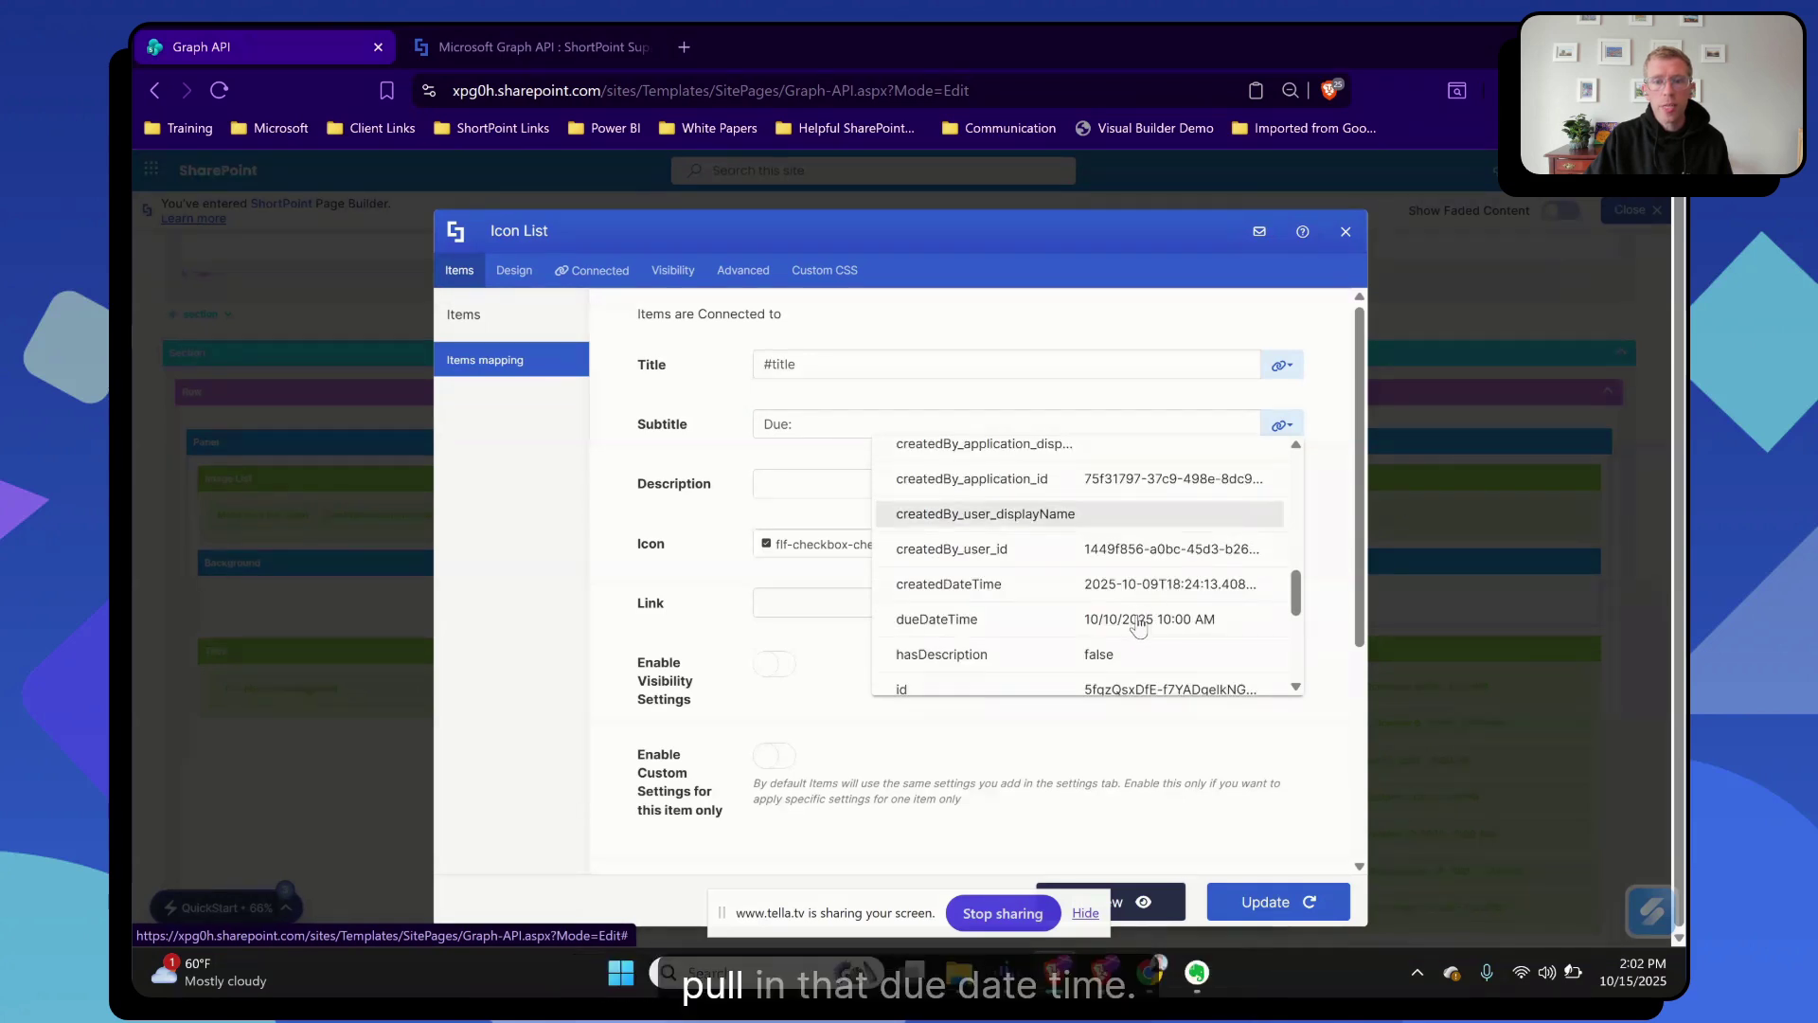
{"action": "left_click", "coordinate": [1139, 619]}
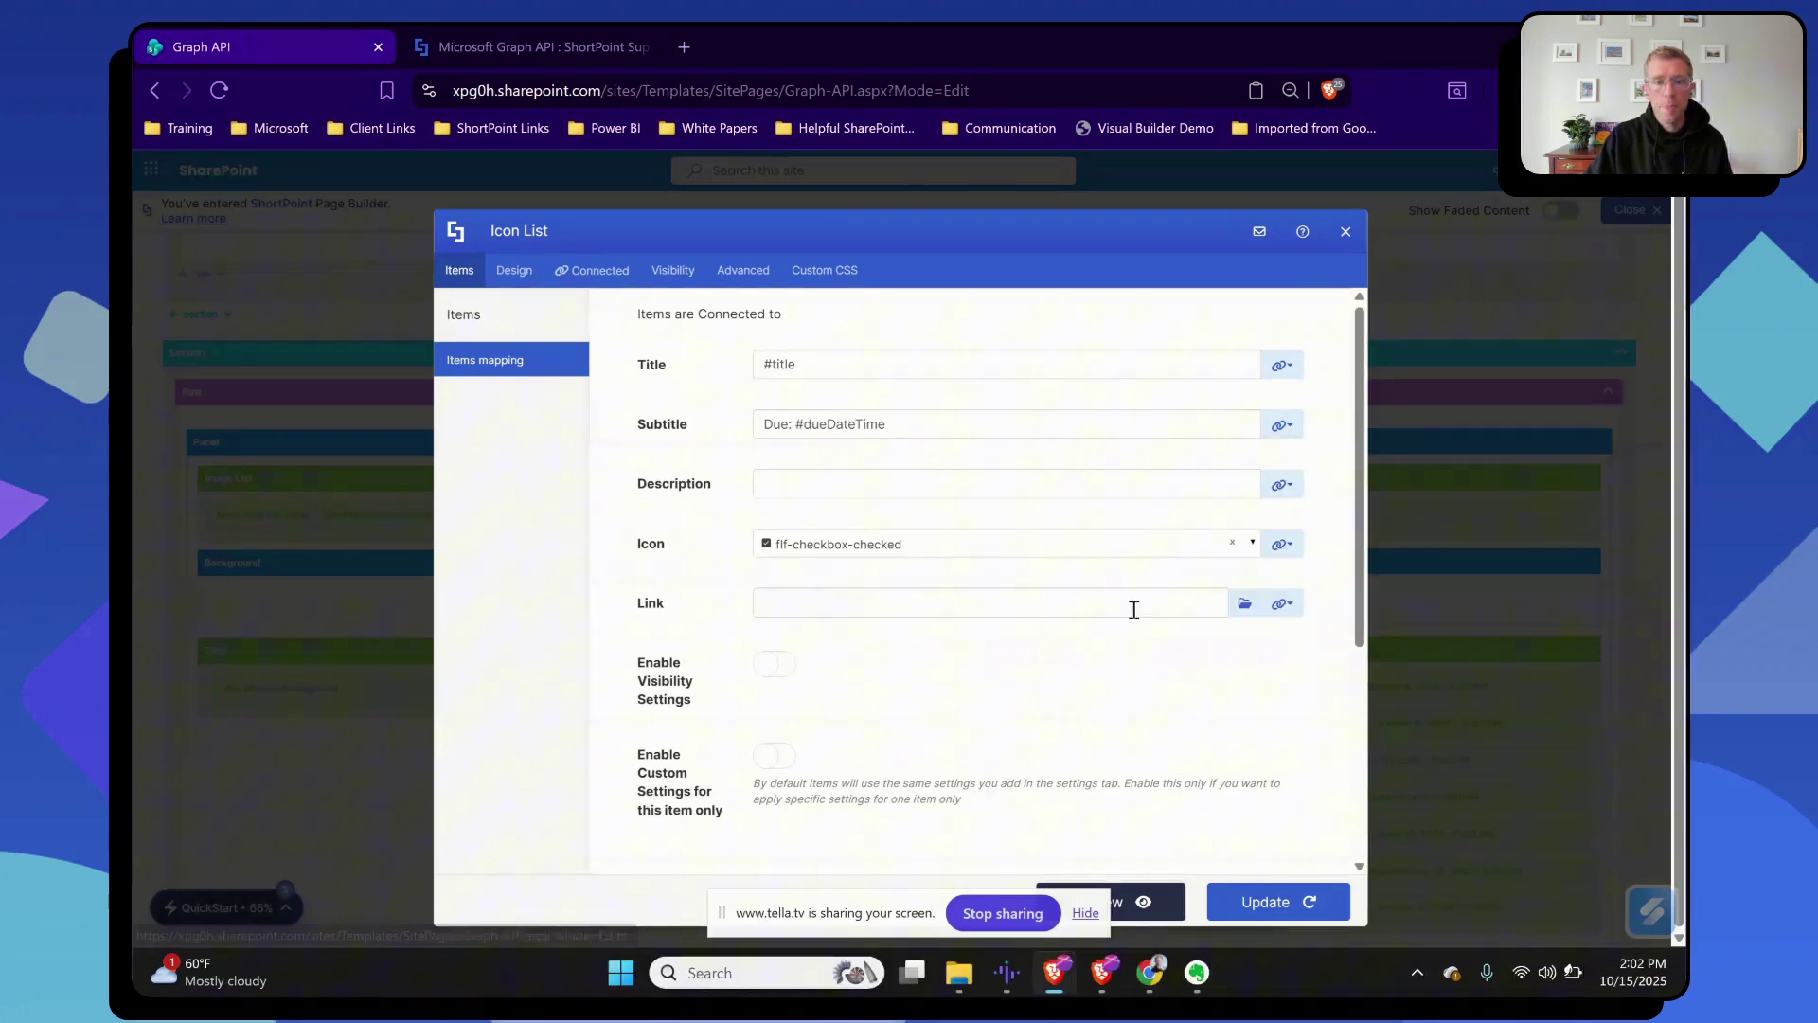
Link each task item to its #webUrl.
{"action": "left_click", "coordinate": [1278, 605]}
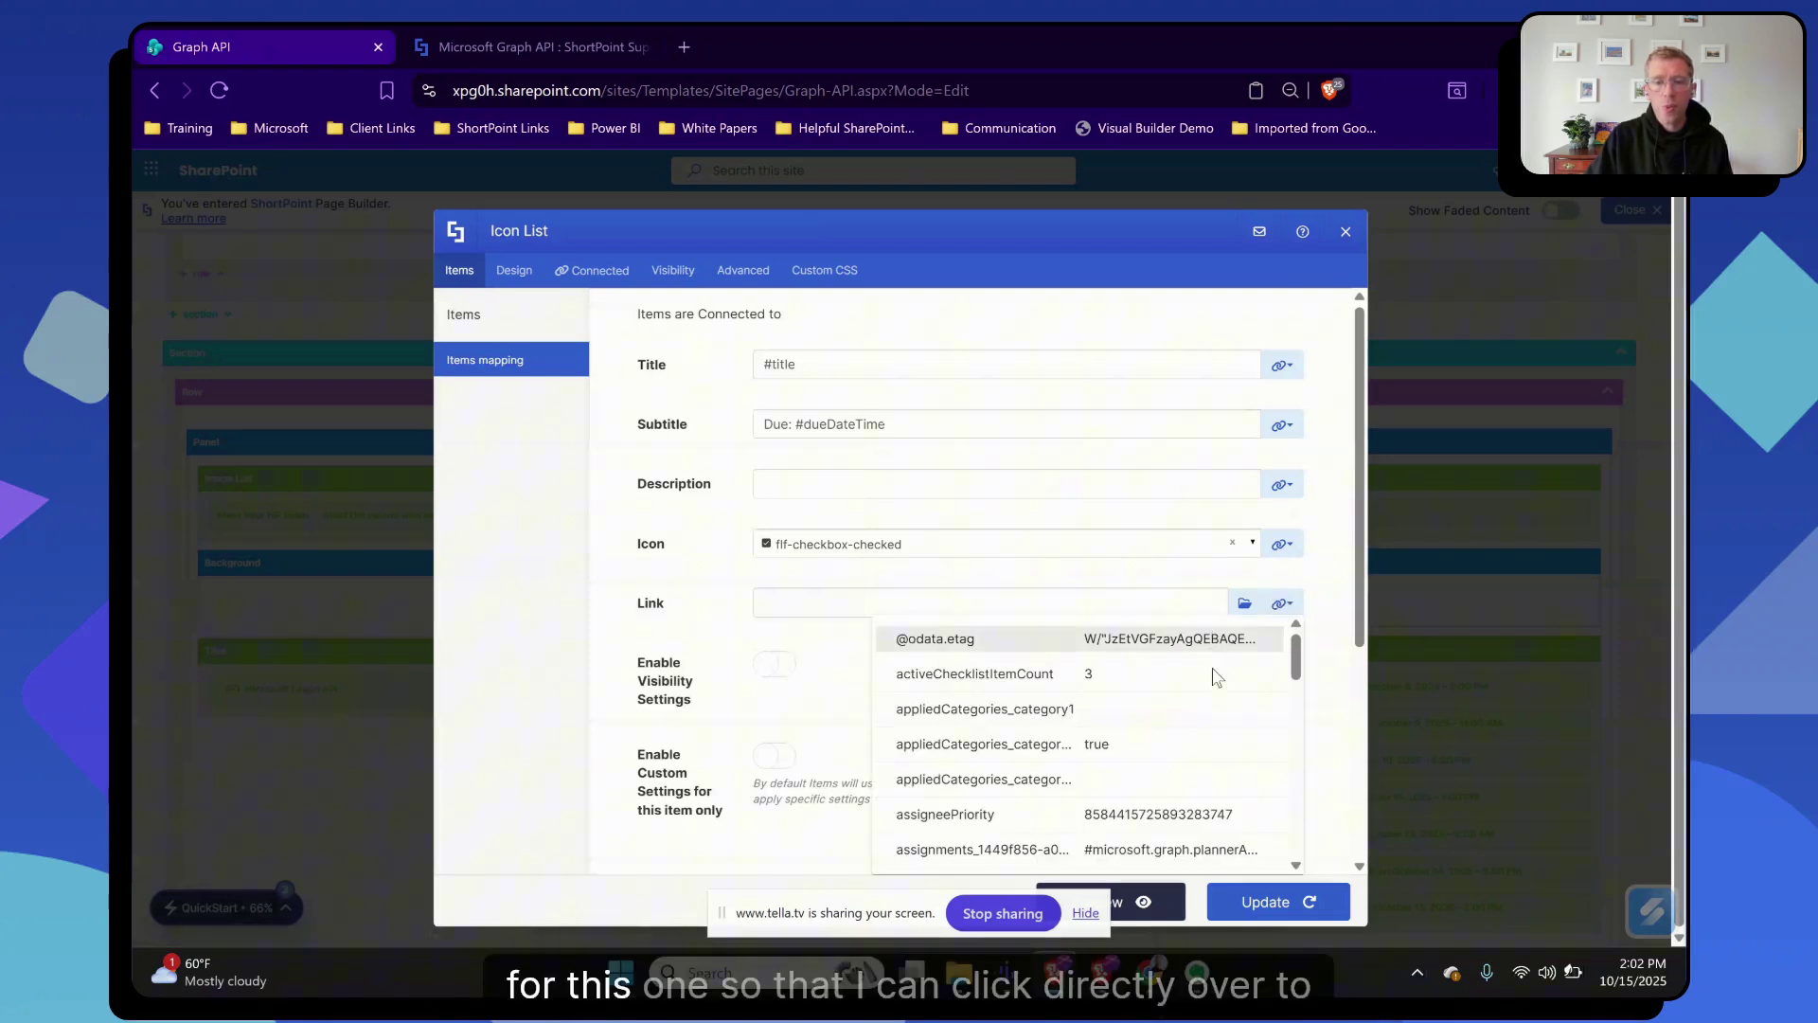
{"action": "scroll", "coordinate": [1220, 701], "scroll_direction": "down", "scroll_amount": 5}
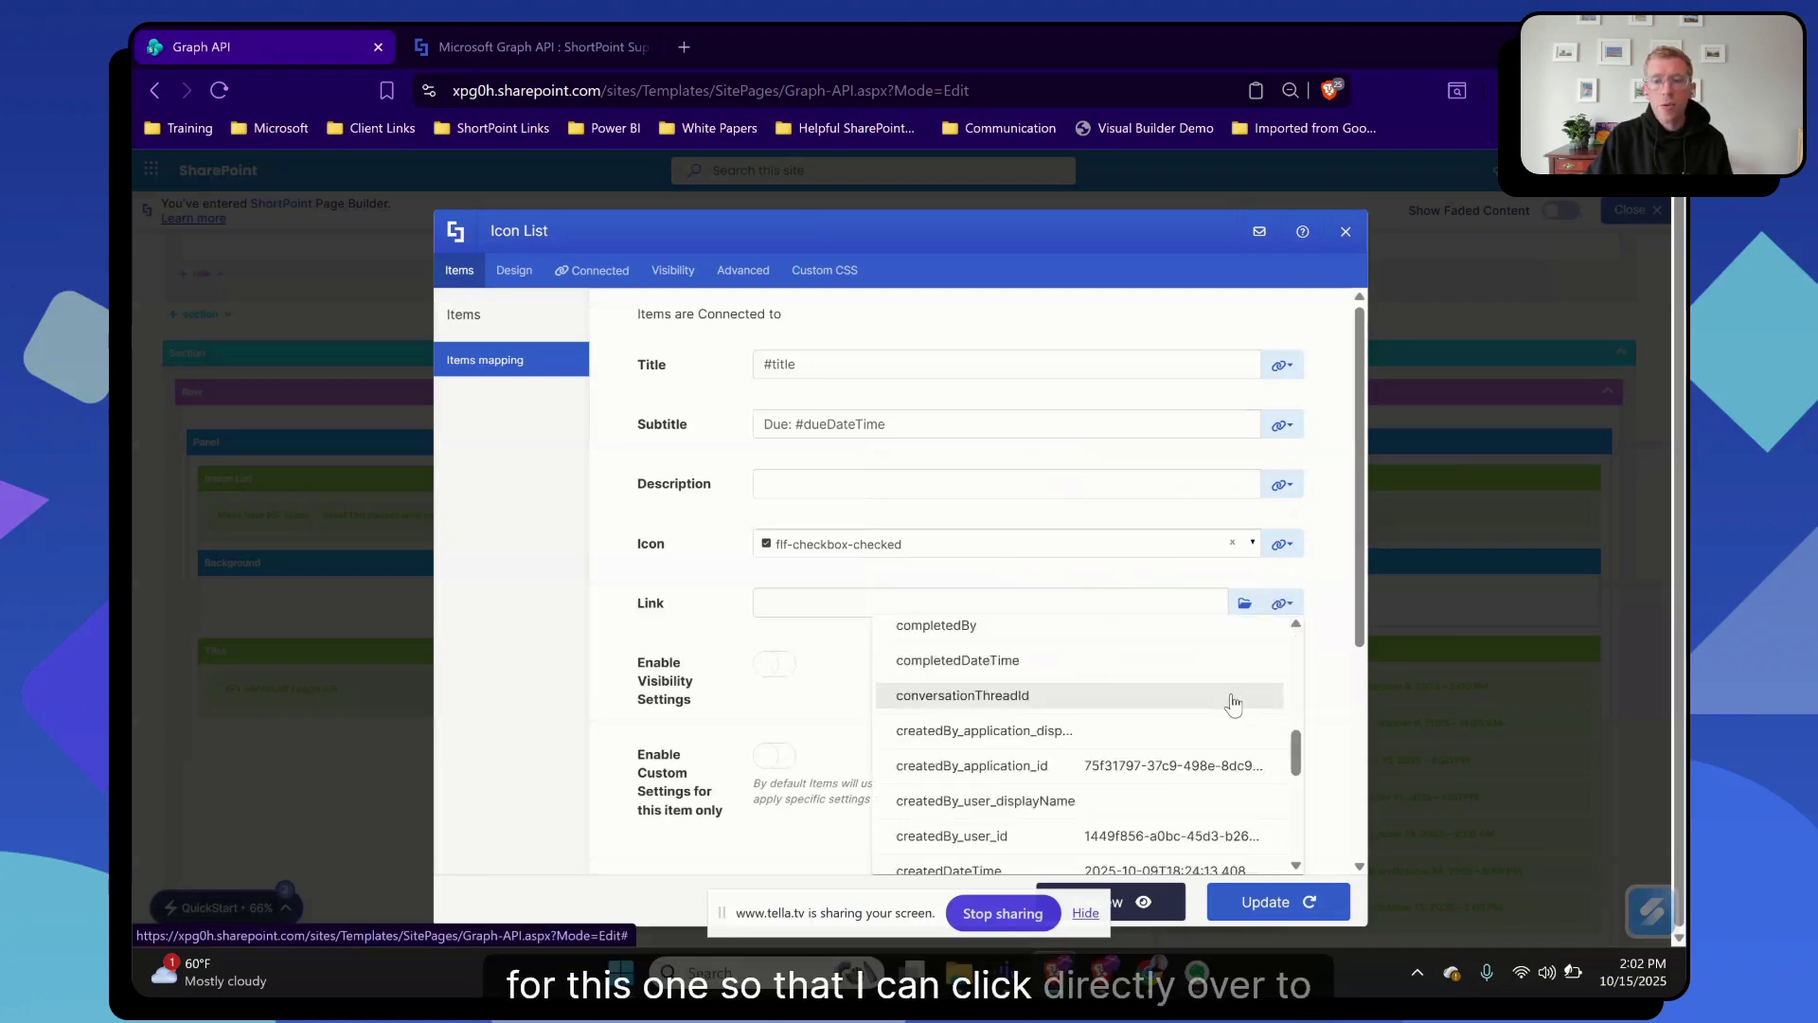
{"action": "scroll", "coordinate": [1231, 702], "scroll_direction": "down", "scroll_amount": 5}
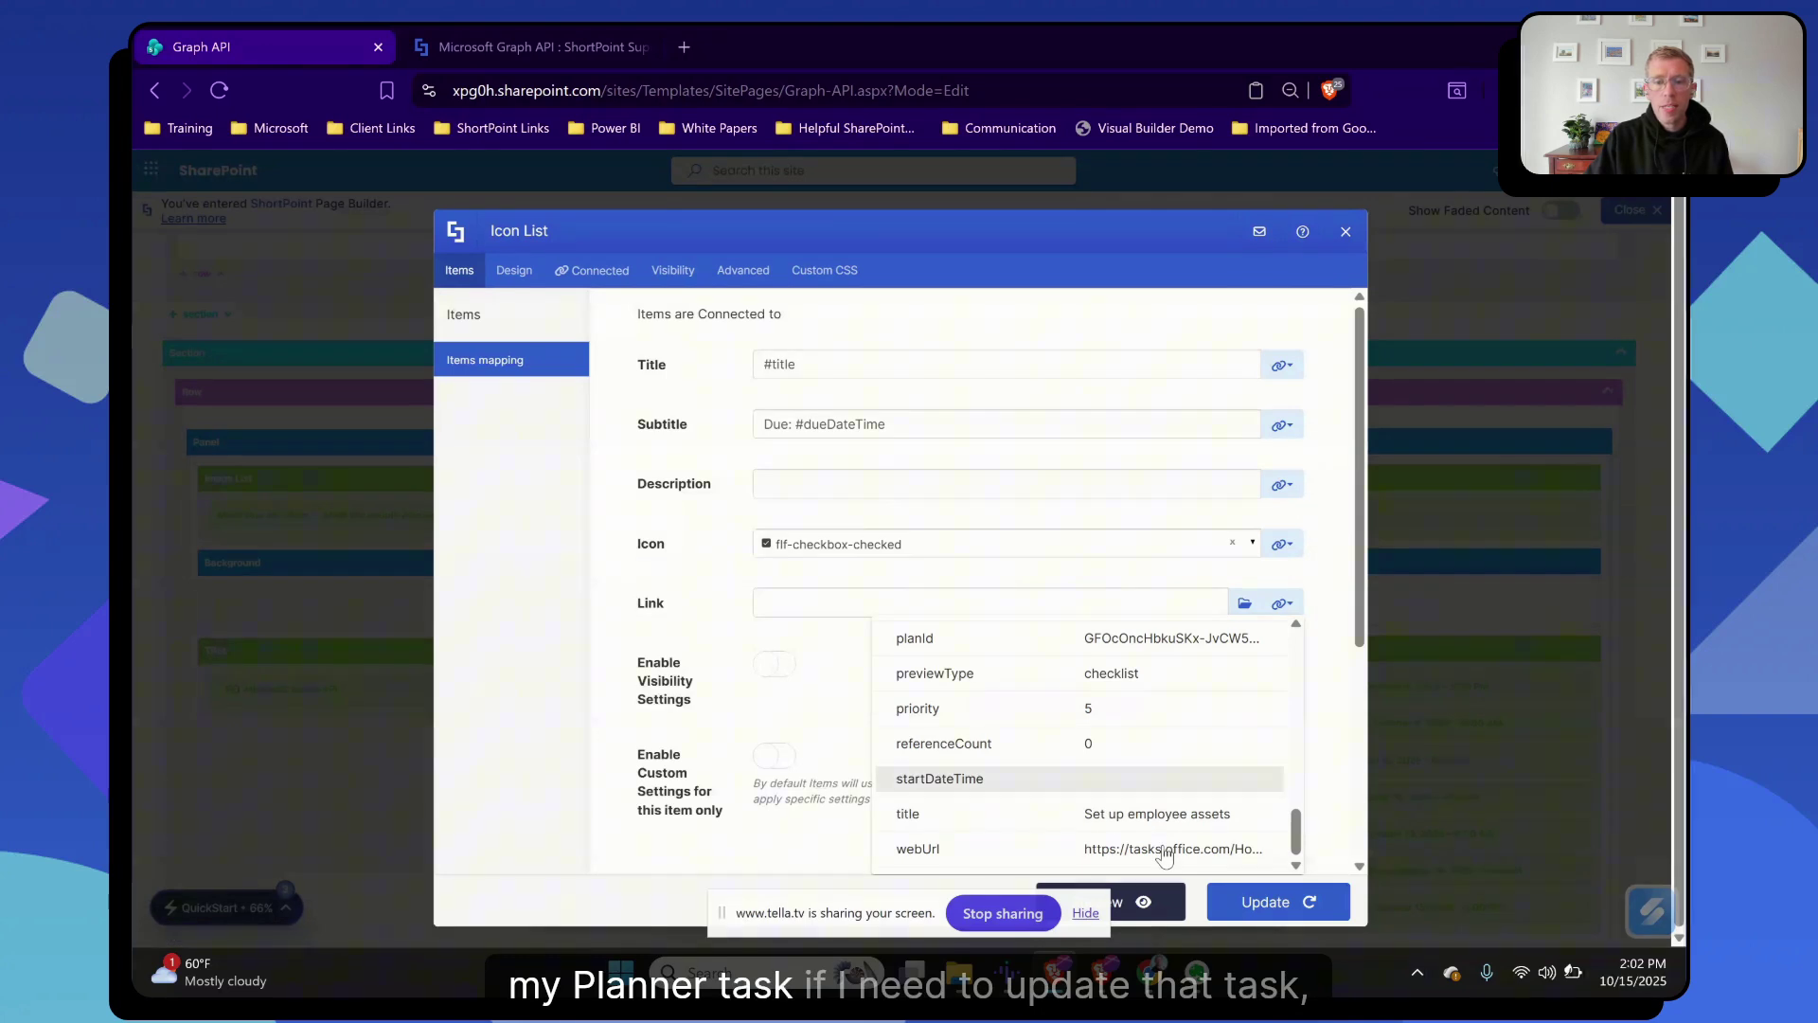
{"action": "left_click", "coordinate": [1166, 849]}
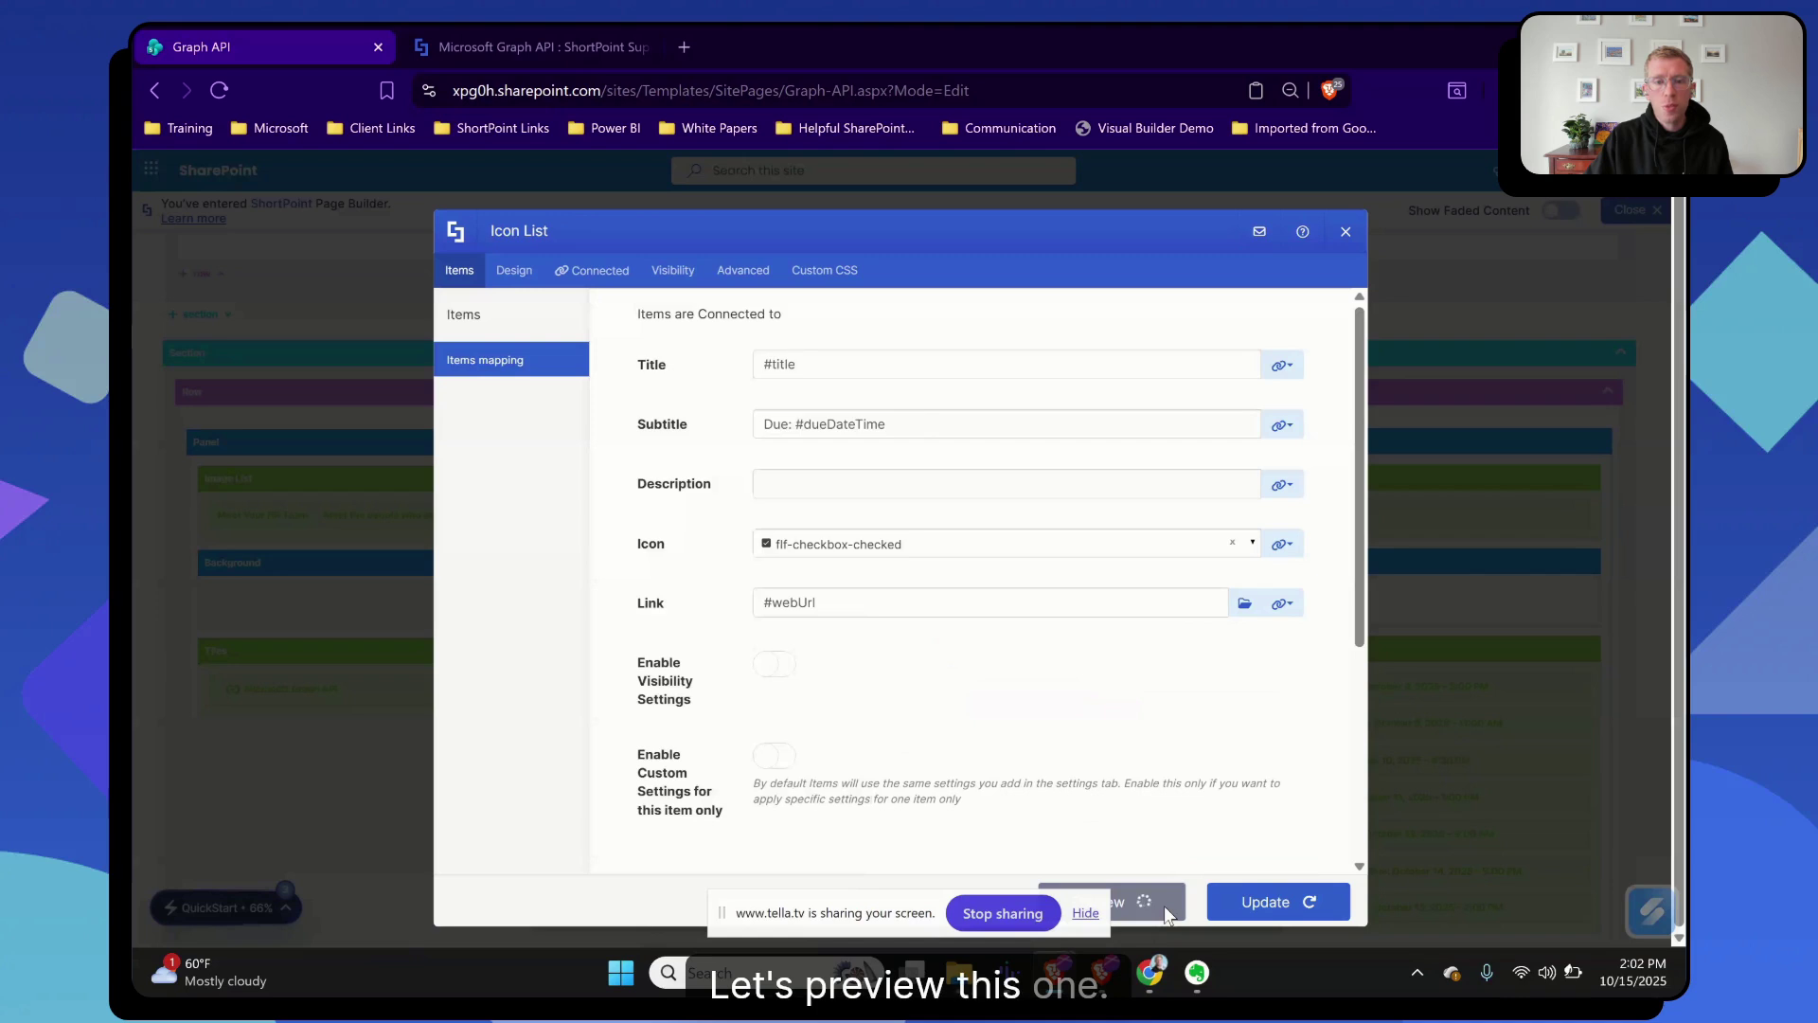
Preview and apply the Planner task list, then republish the HR page.
{"action": "left_click", "coordinate": [1163, 905]}
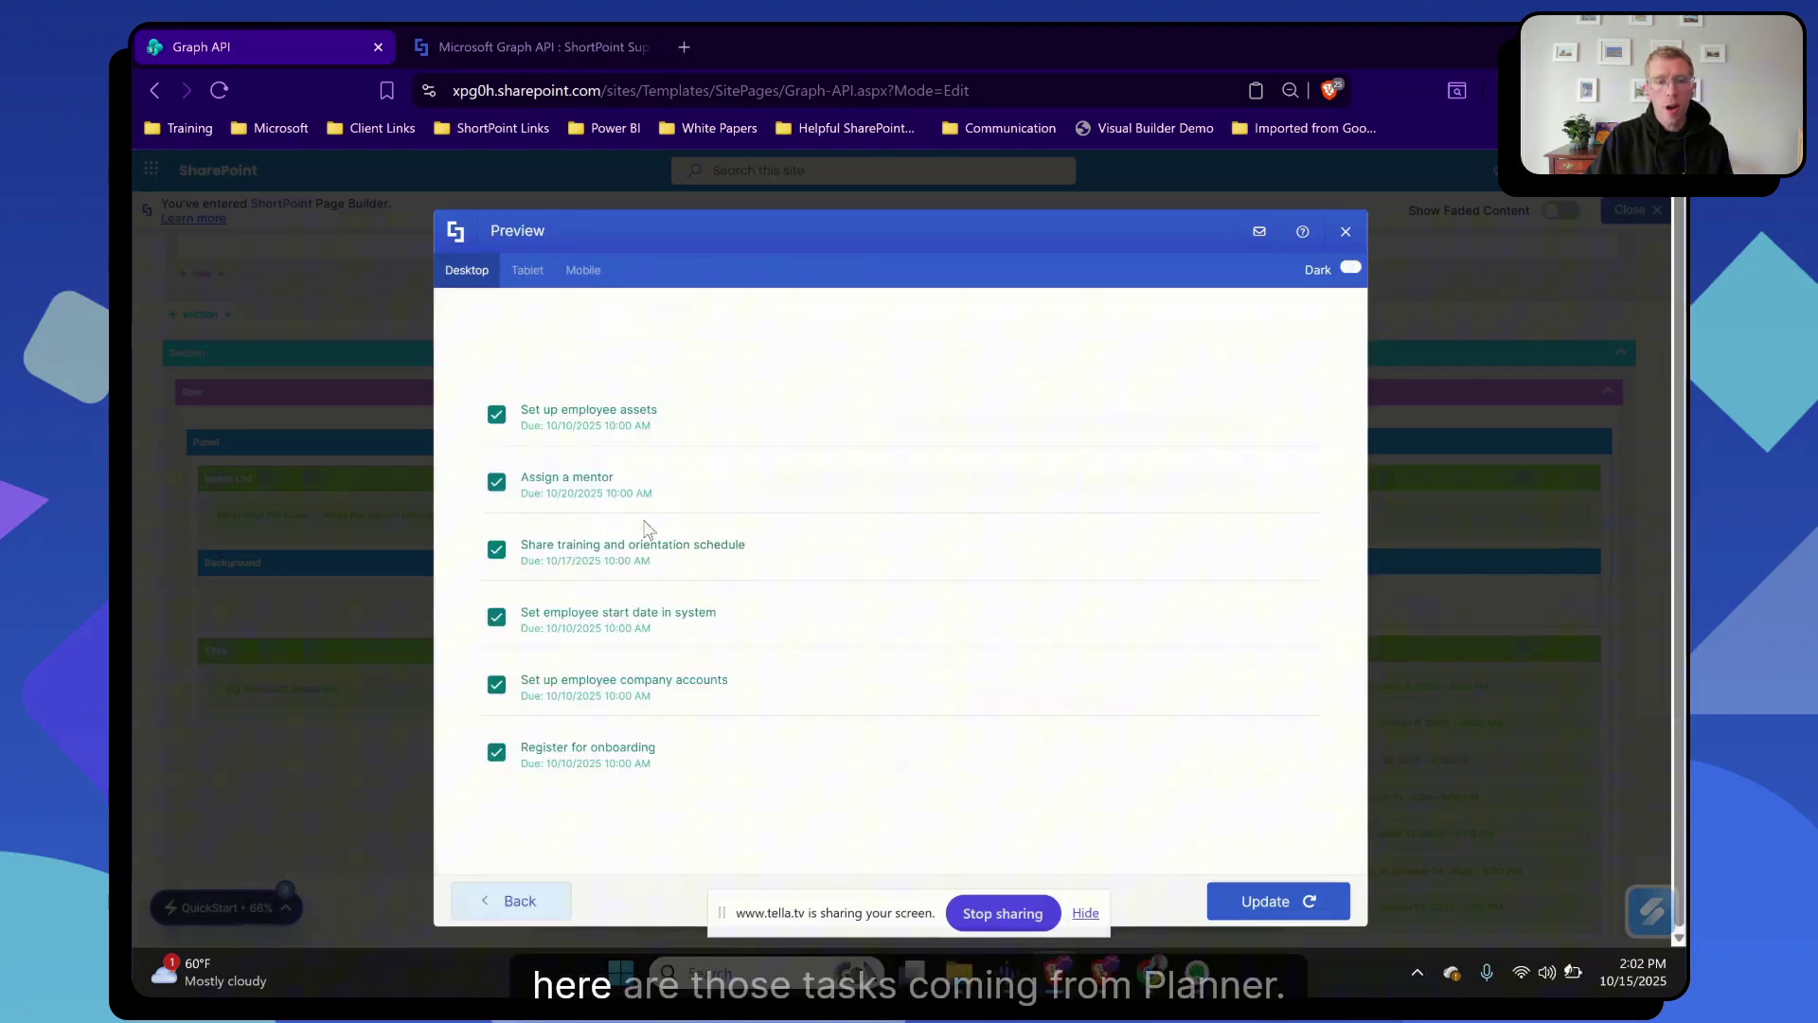
{"action": "left_click", "coordinate": [1270, 904]}
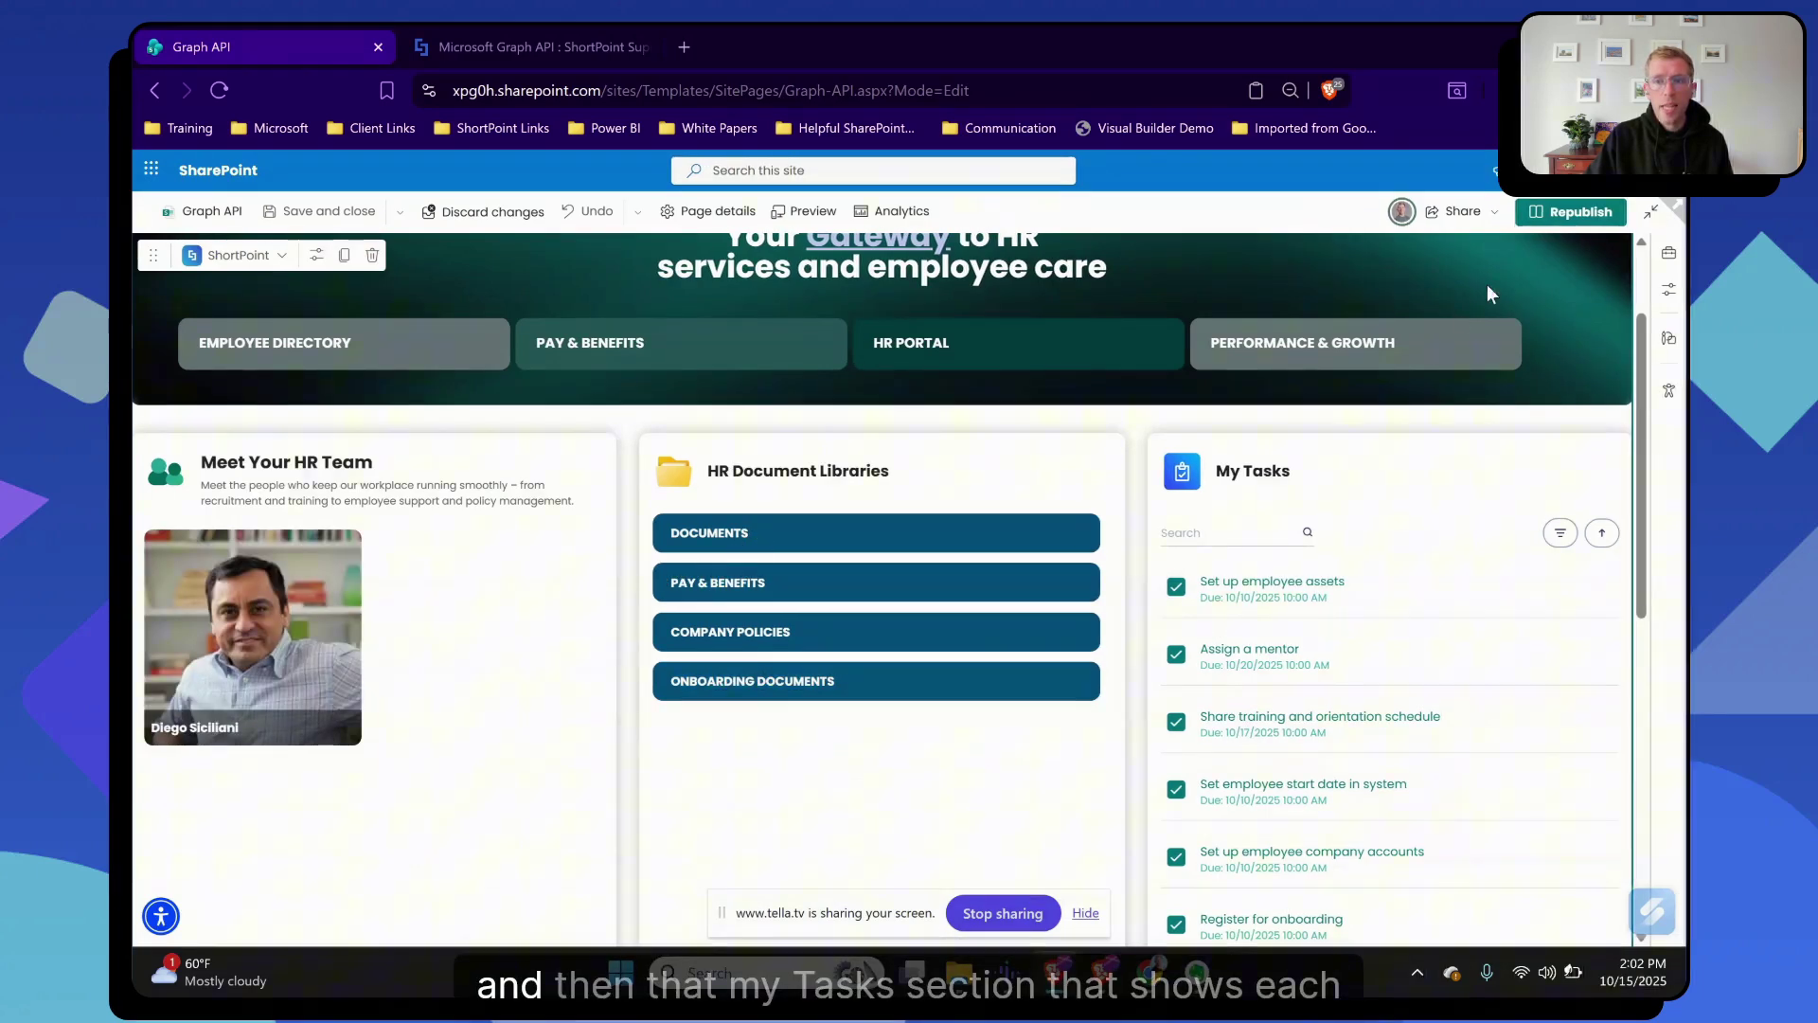
{"action": "left_click", "coordinate": [1569, 213]}
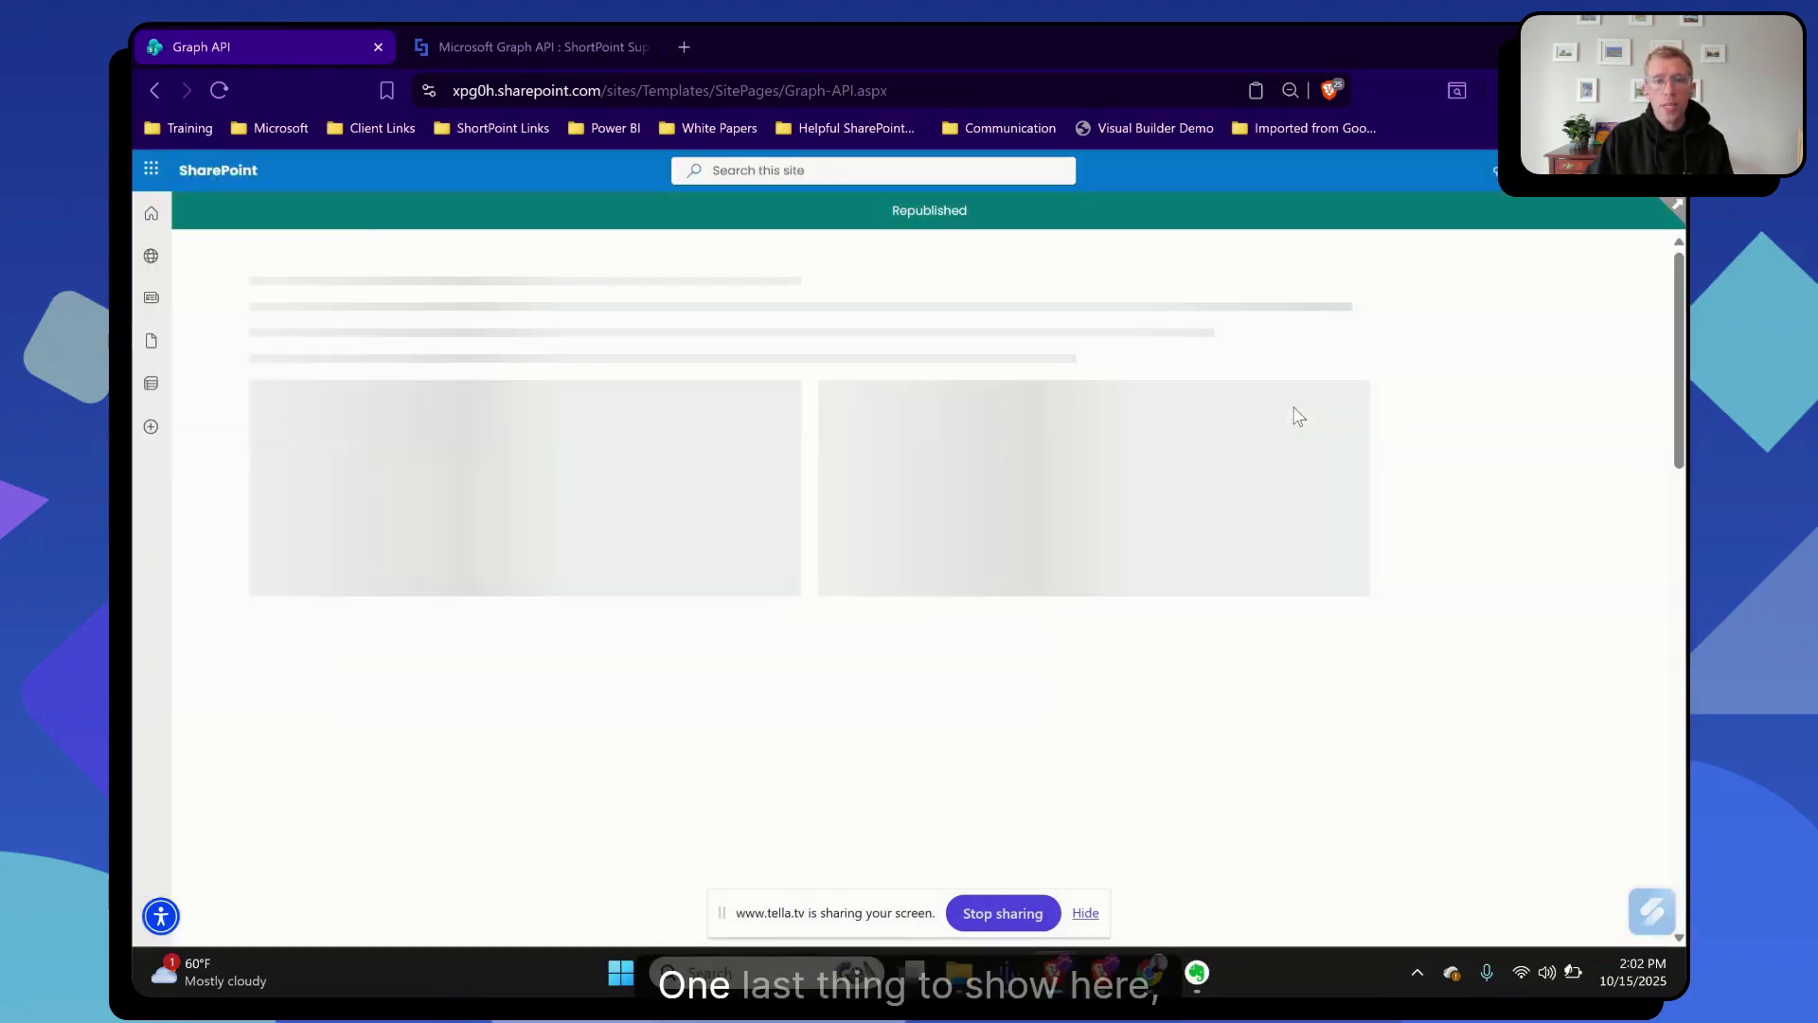
{"action": "left_click", "coordinate": [1152, 976]}
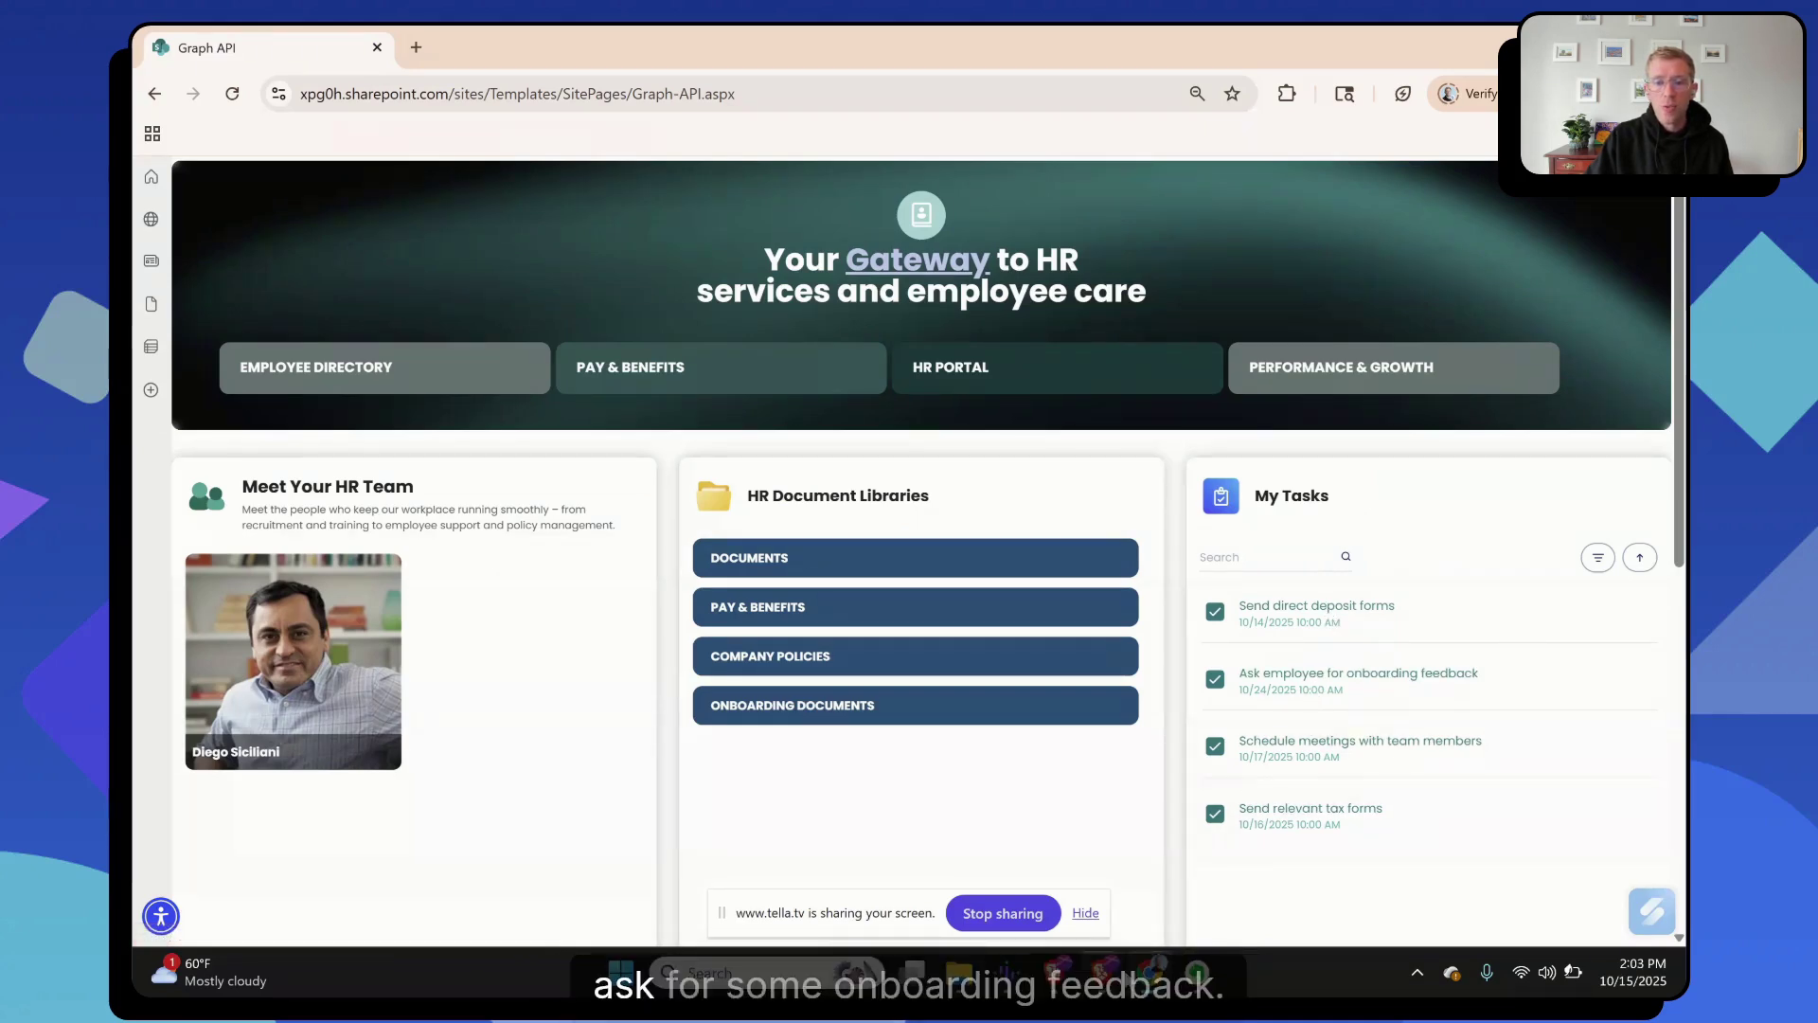
{"action": "mouse_move", "coordinate": [1054, 973]}
{"action": "left_click", "coordinate": [1063, 902]}
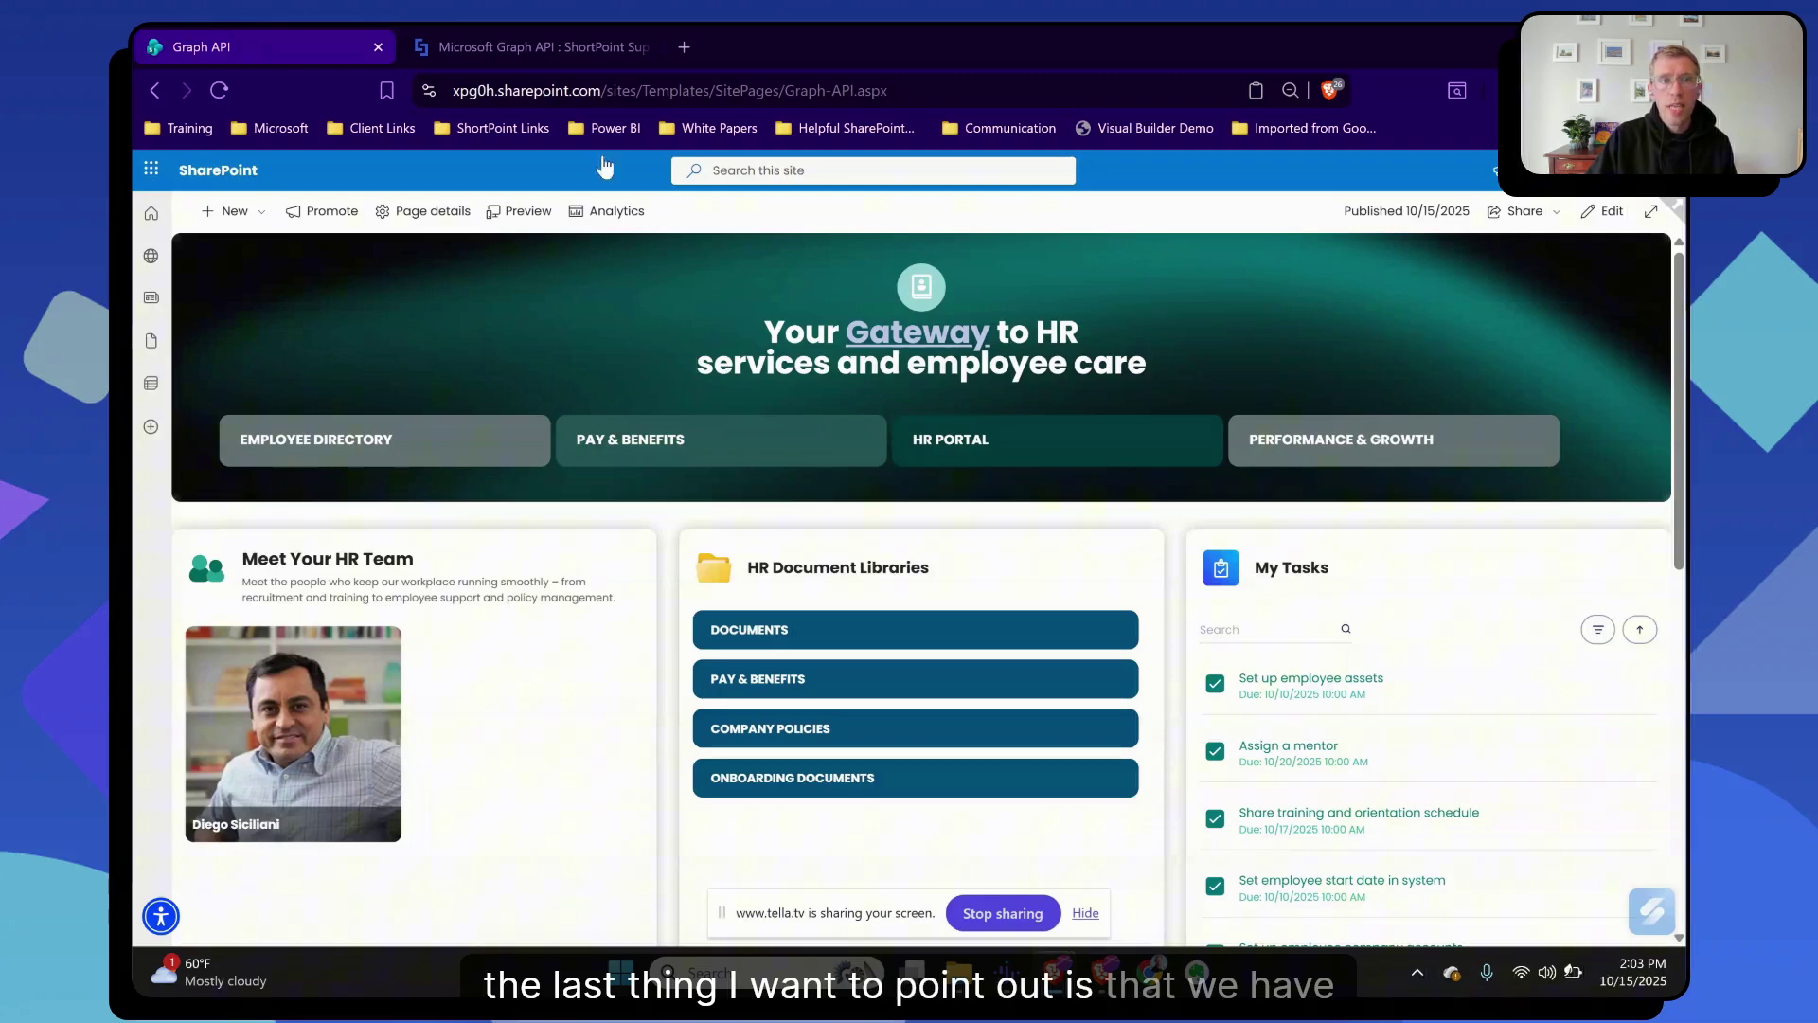
Browse the ShortPoint Support Microsoft Graph API article folder down to 'Microsoft Graph API: Use Cases'.
{"action": "left_click", "coordinate": [570, 48]}
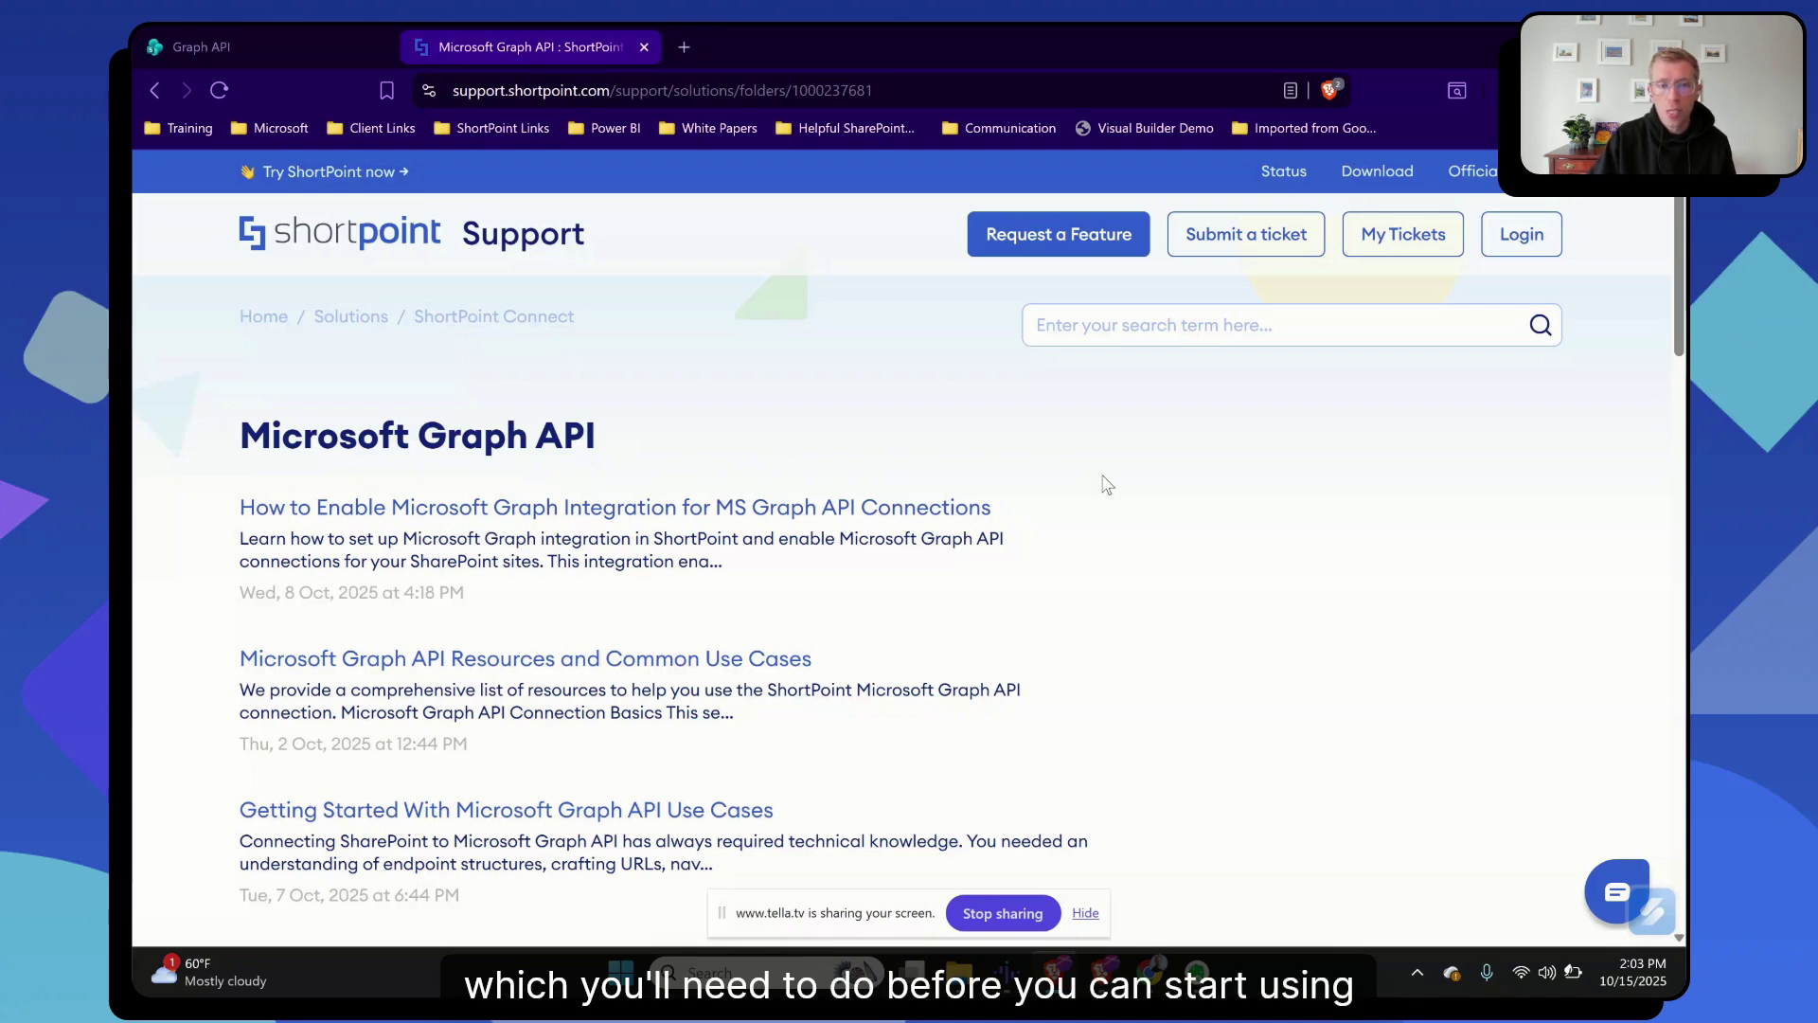
{"action": "scroll", "coordinate": [1107, 484], "scroll_direction": "down", "scroll_amount": 1}
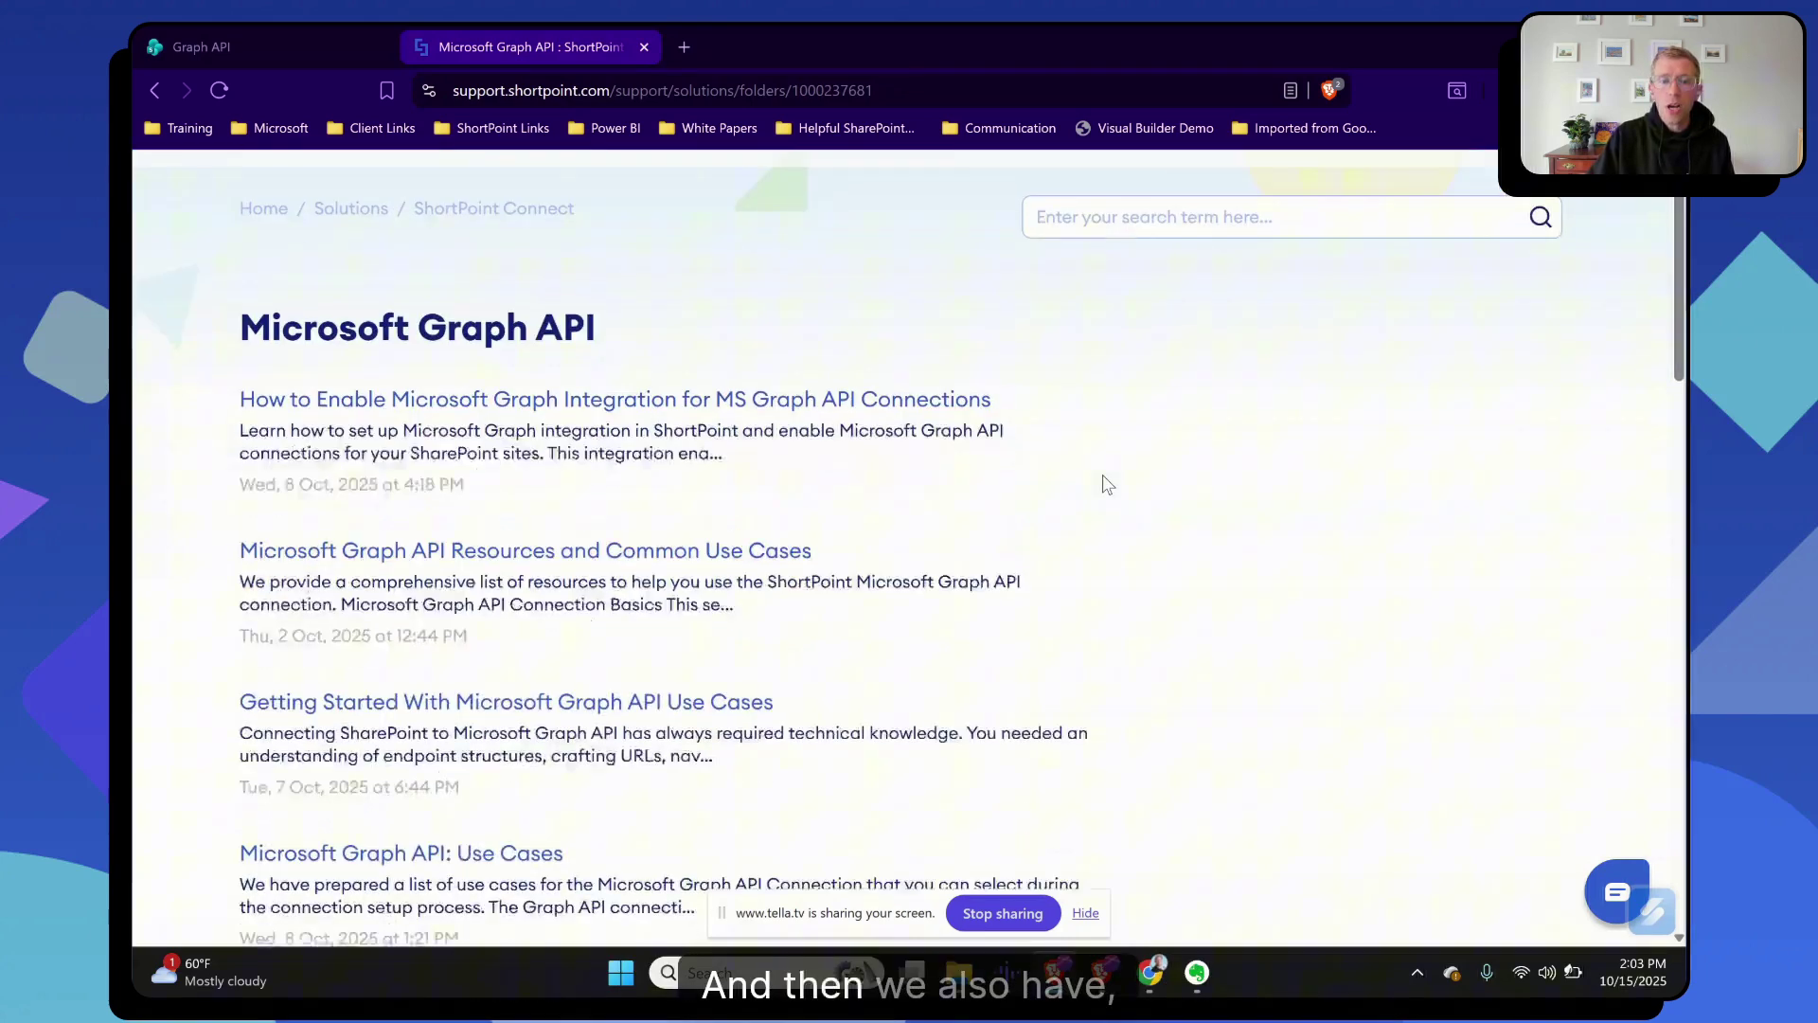
{"action": "scroll", "coordinate": [1107, 485], "scroll_direction": "down", "scroll_amount": 2}
{"action": "scroll", "coordinate": [1108, 485], "scroll_direction": "down", "scroll_amount": 1}
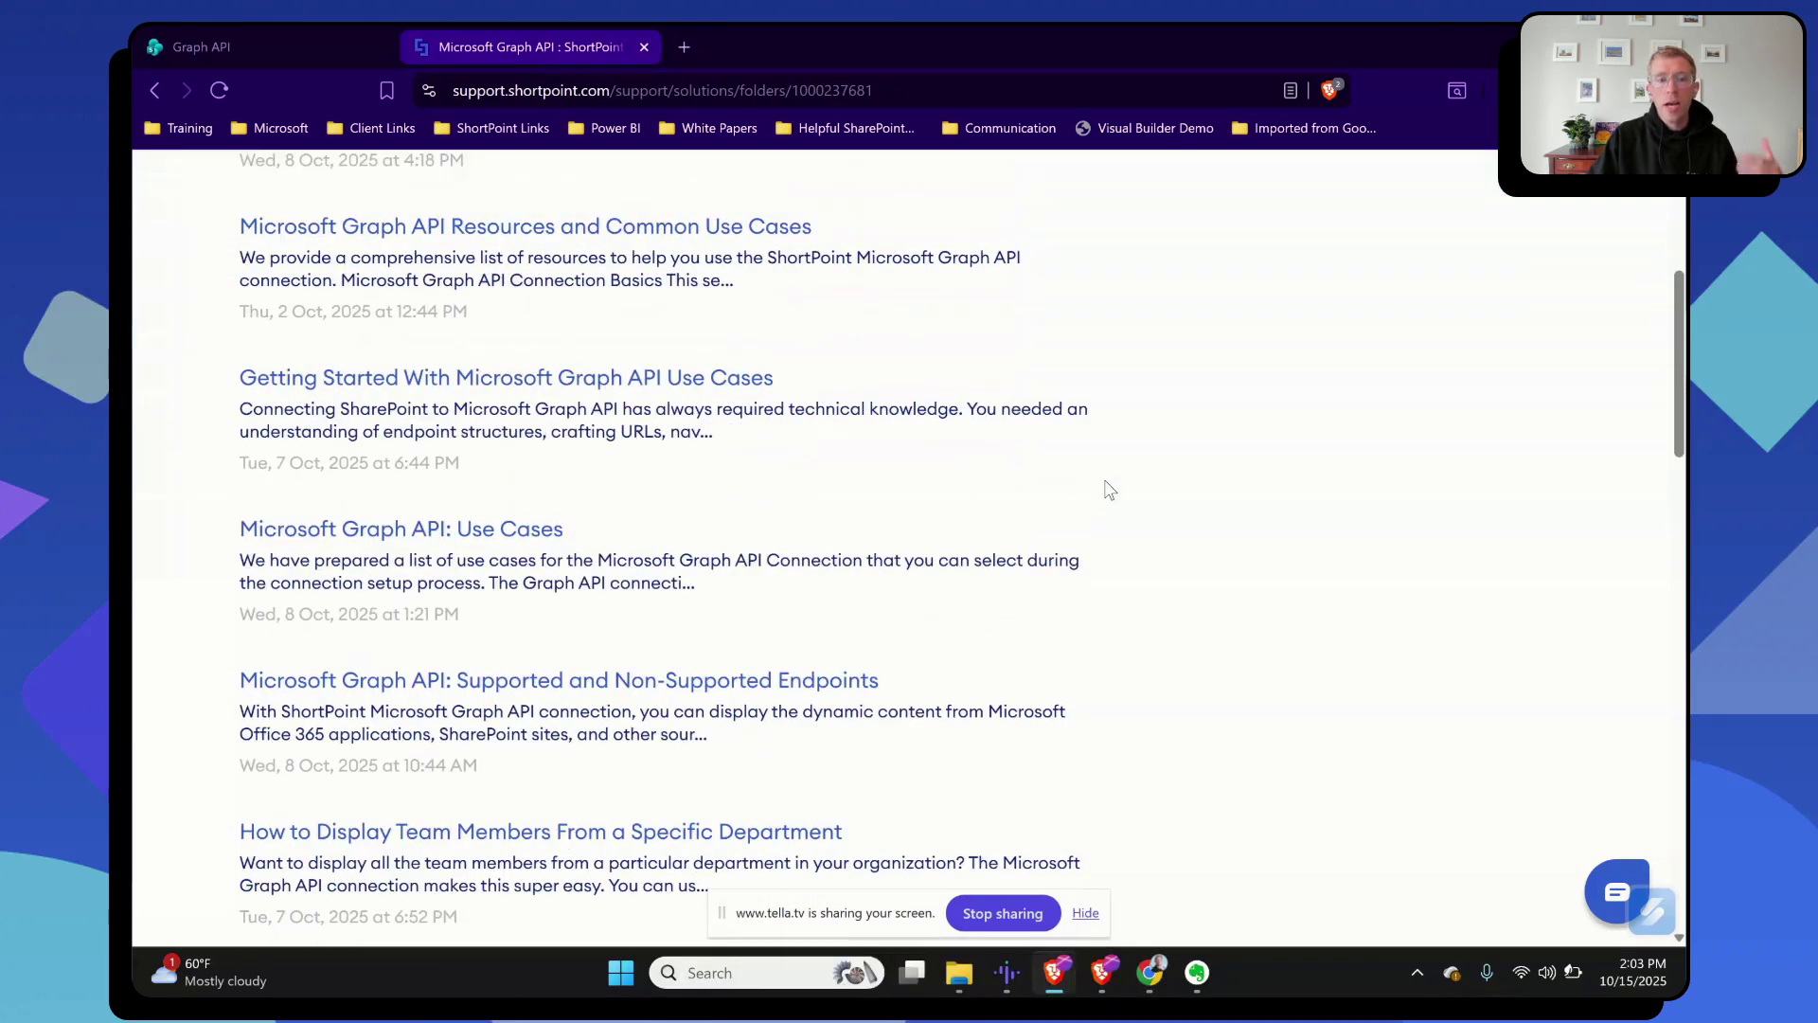
{"action": "scroll", "coordinate": [1140, 553], "scroll_direction": "down", "scroll_amount": 1}
{"action": "scroll", "coordinate": [1141, 553], "scroll_direction": "down", "scroll_amount": 2}
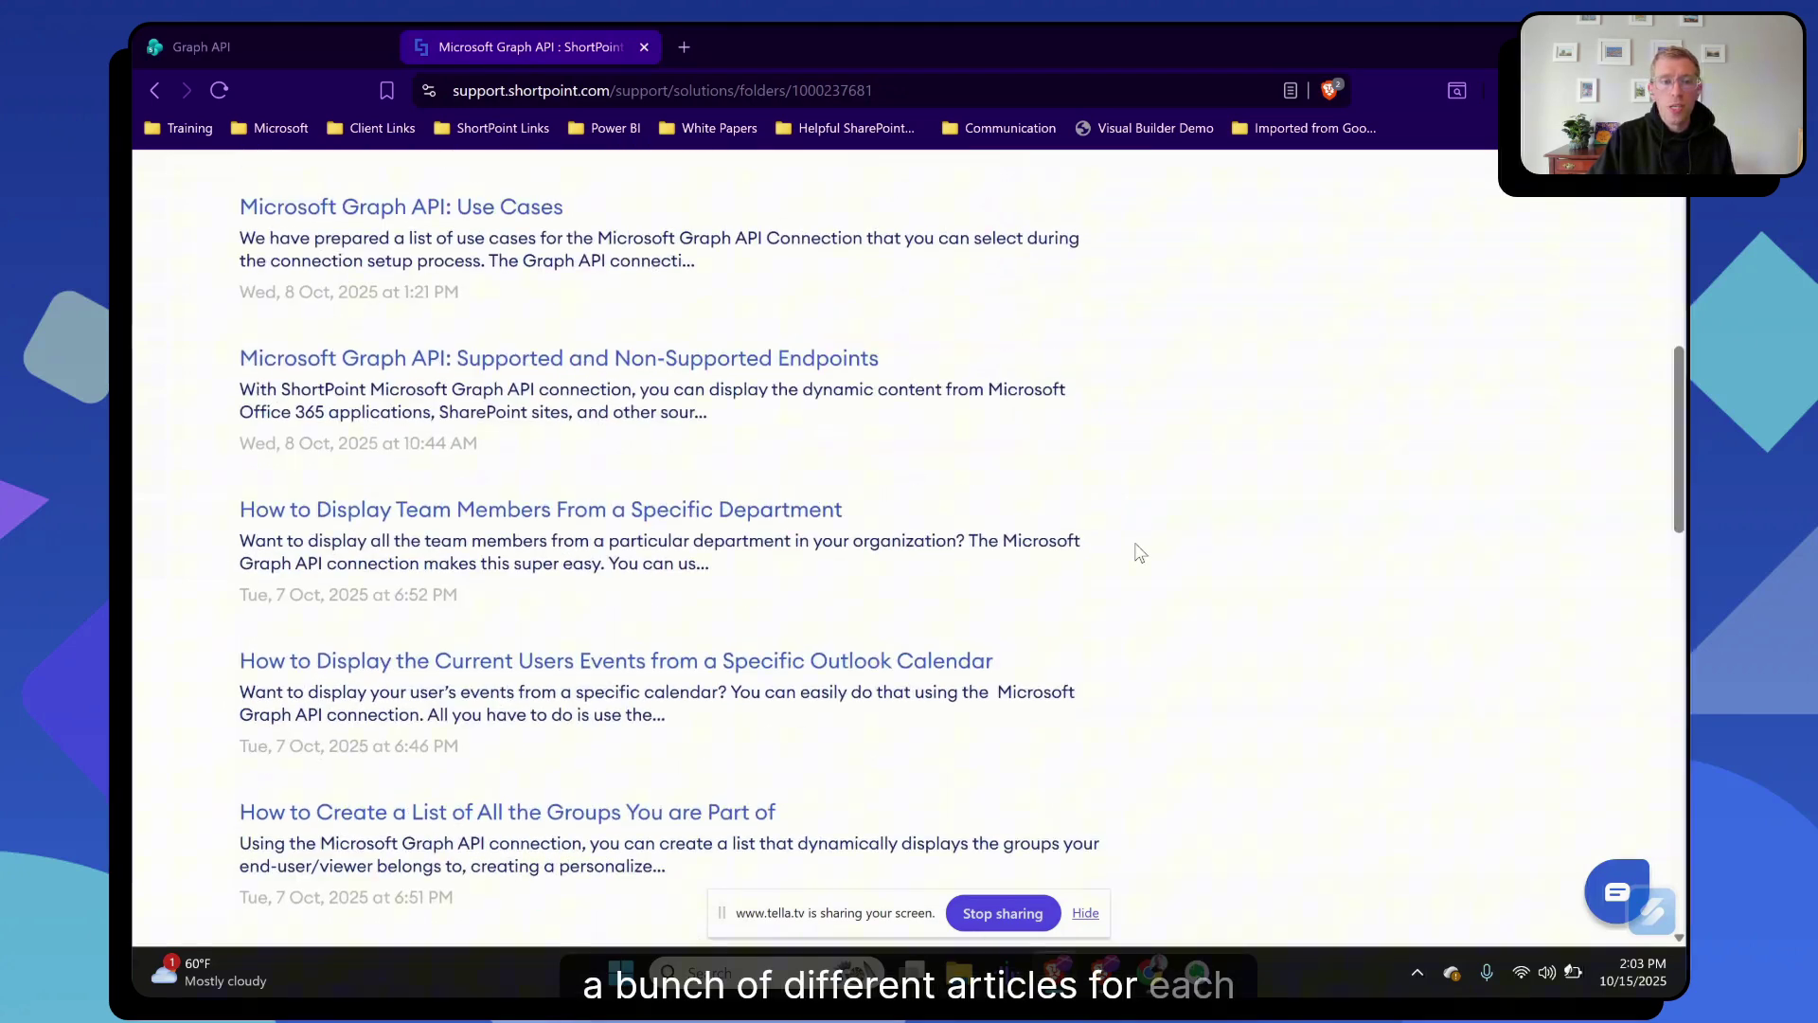